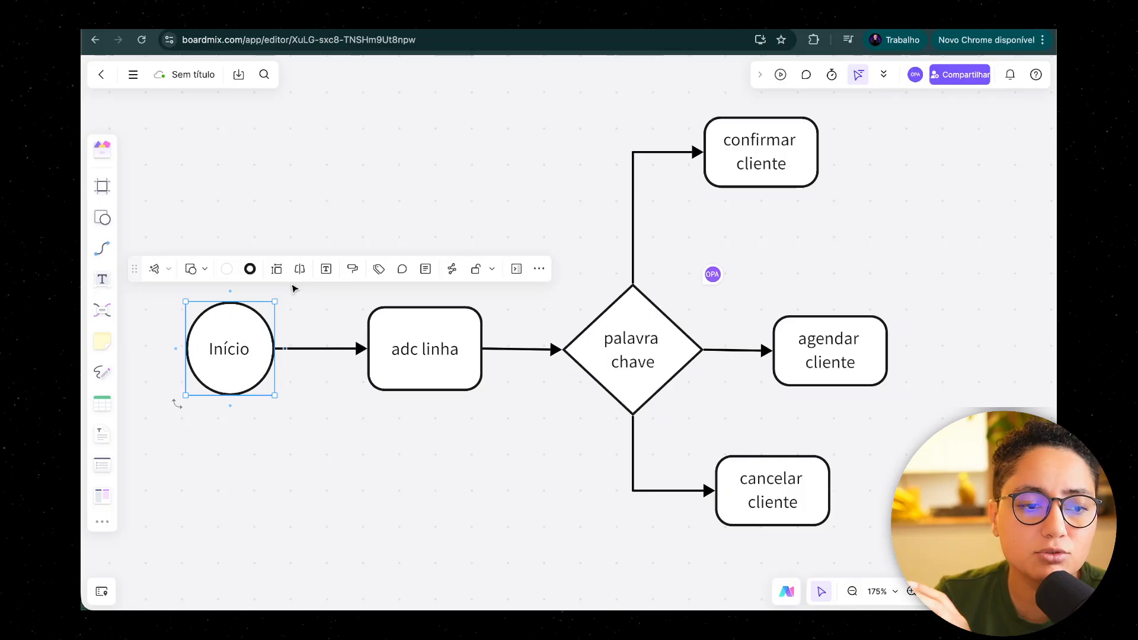
Step: Trace the upper flowchart from adc linha to palavra chave and read the comment beside the decision diamond
left_click(402, 324)
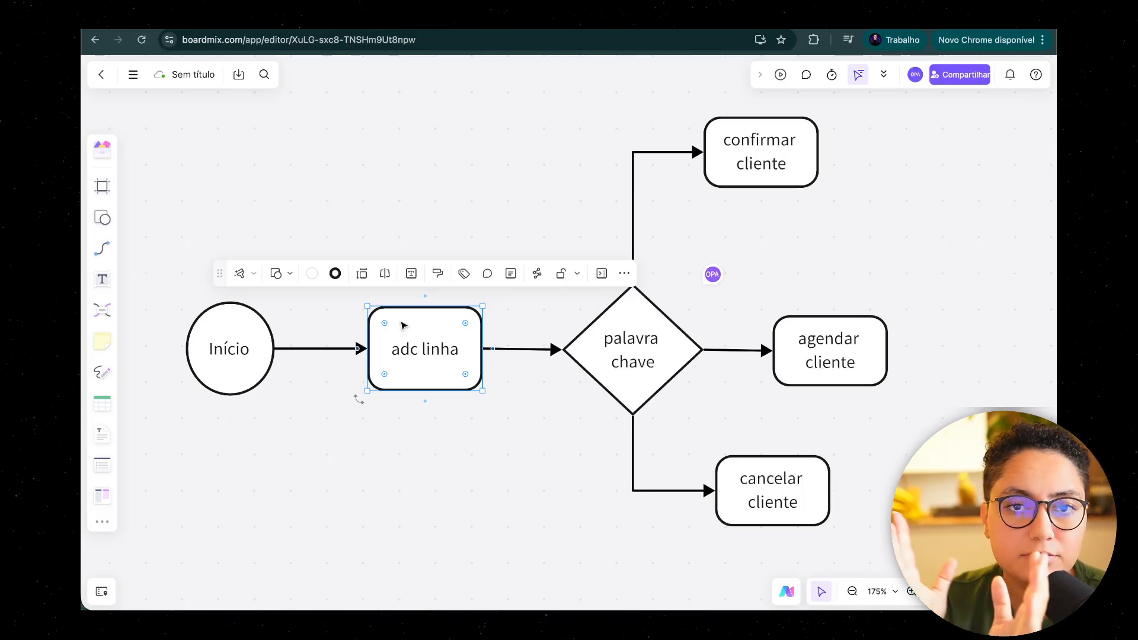
left_click(646, 331)
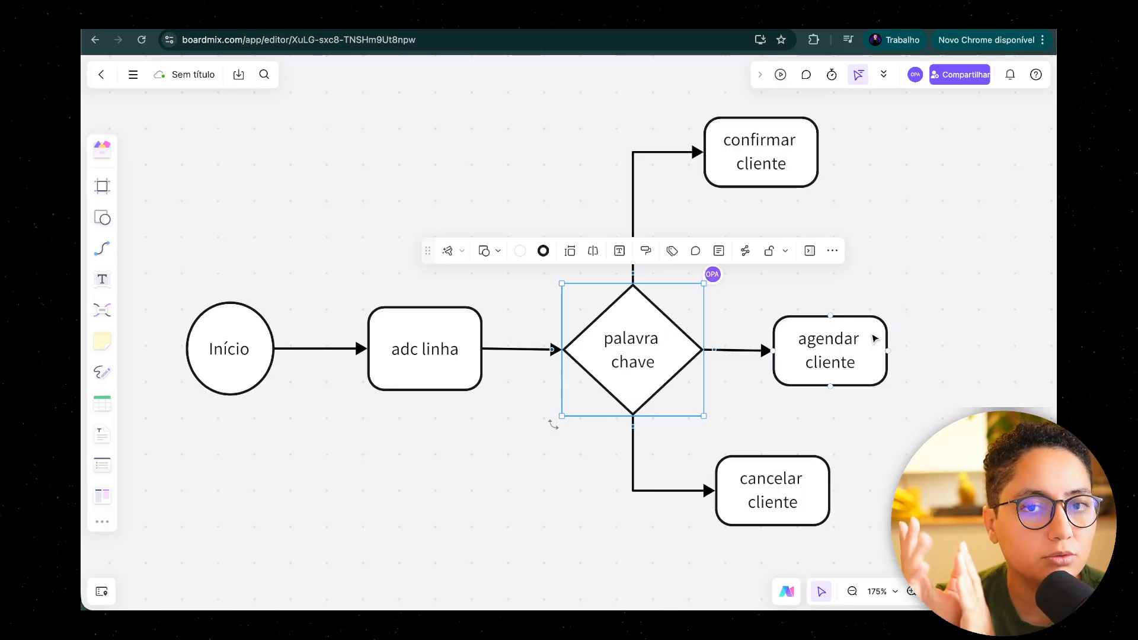
left_click(713, 277)
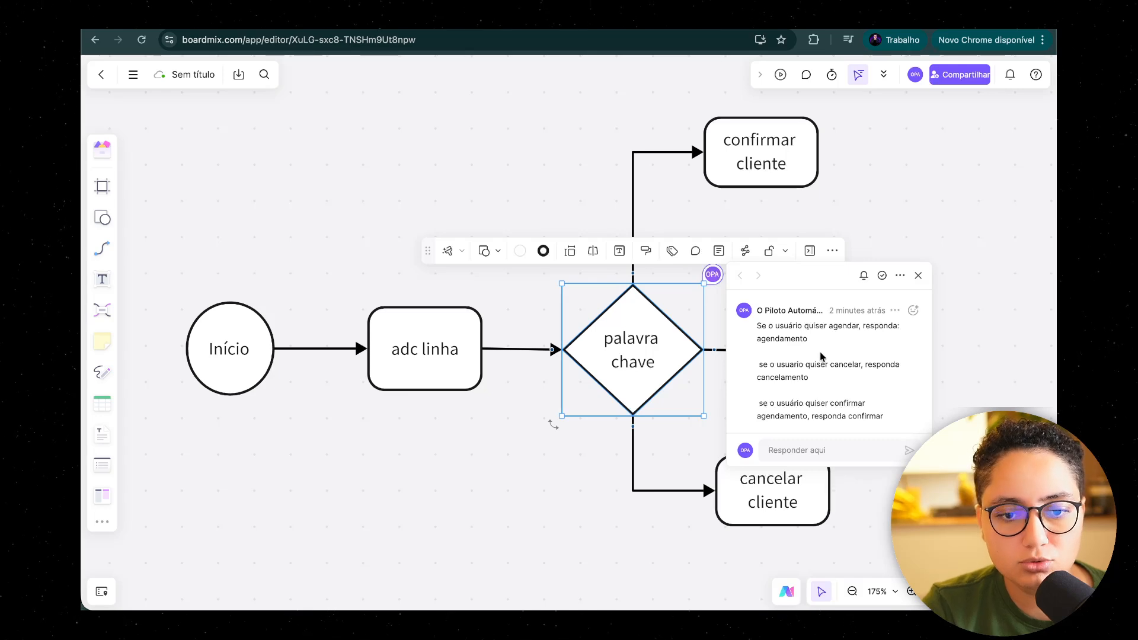
left_click(968, 319)
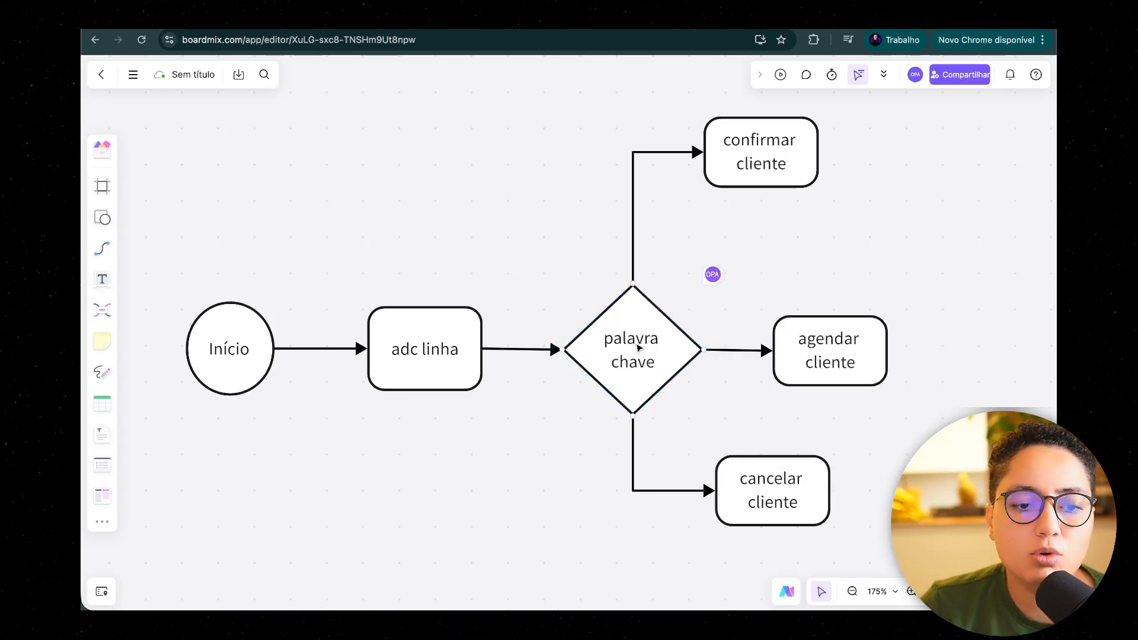
Step: Examine how the palavra chave decision branches to confirmar cliente, agendar cliente and cancelar cliente in the upper flowchart
left_click(764, 178)
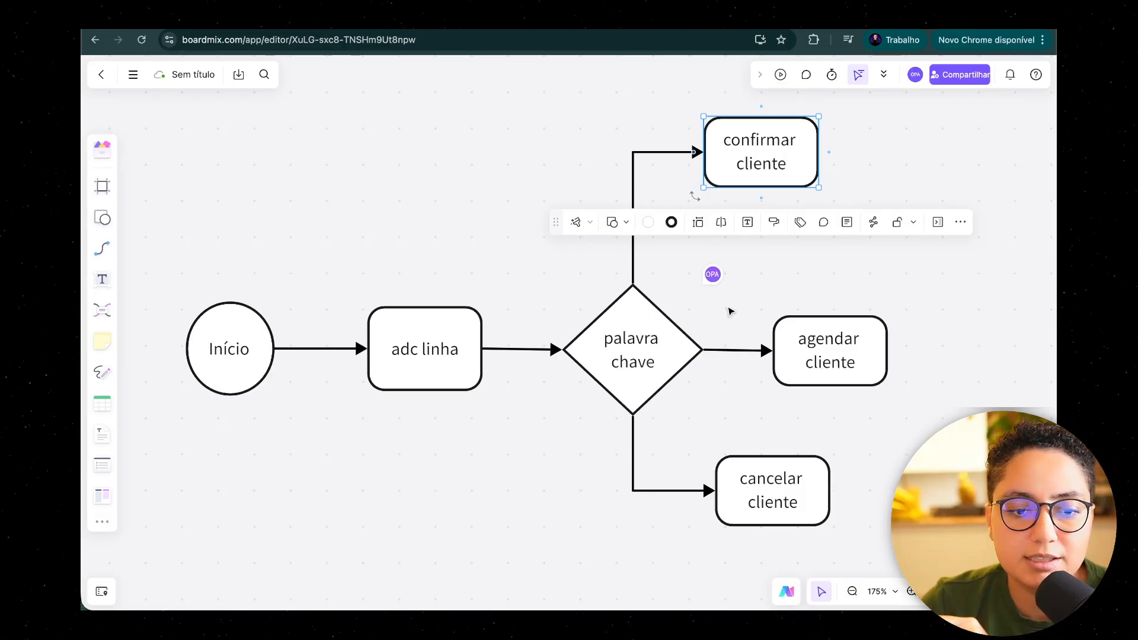
left_click(621, 371)
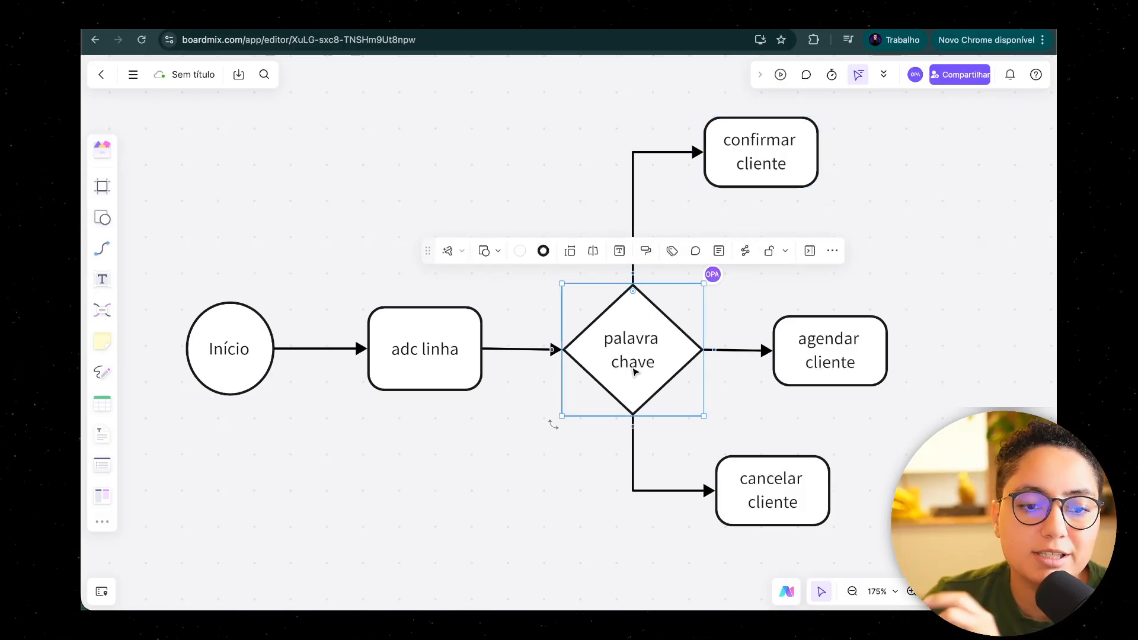
left_click(855, 365)
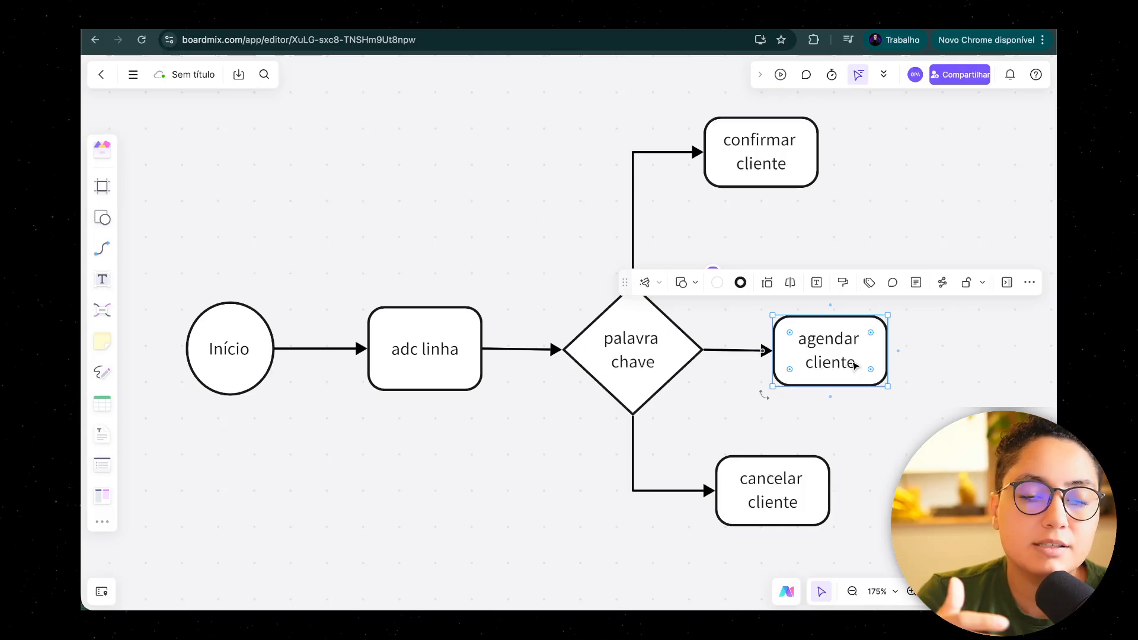
left_click(794, 509)
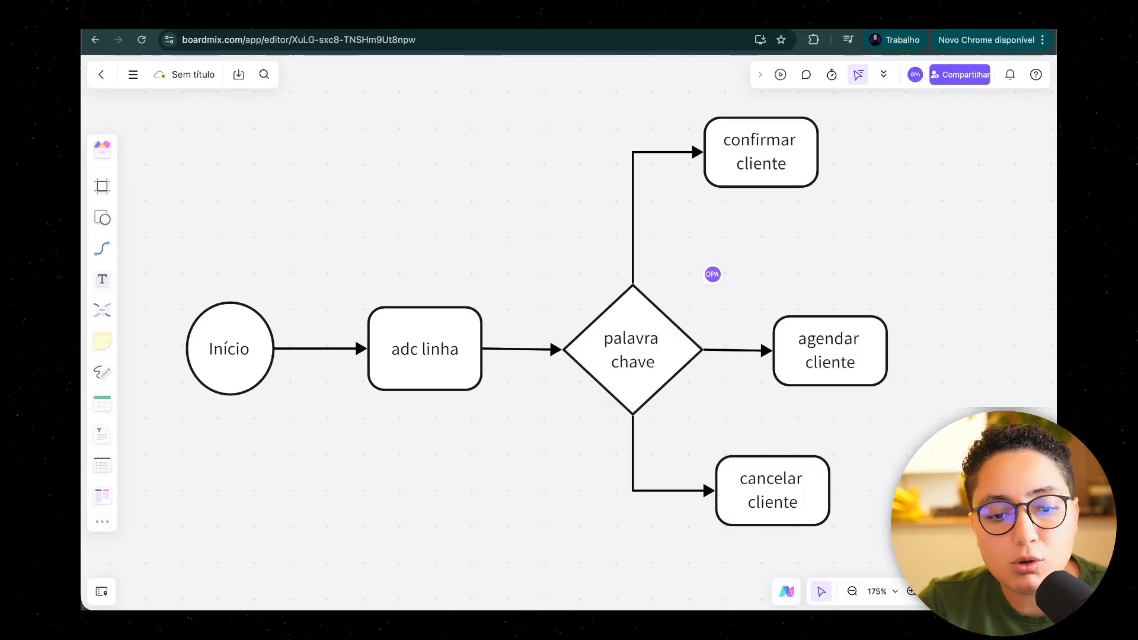
left_click_drag(942, 434, 866, 439)
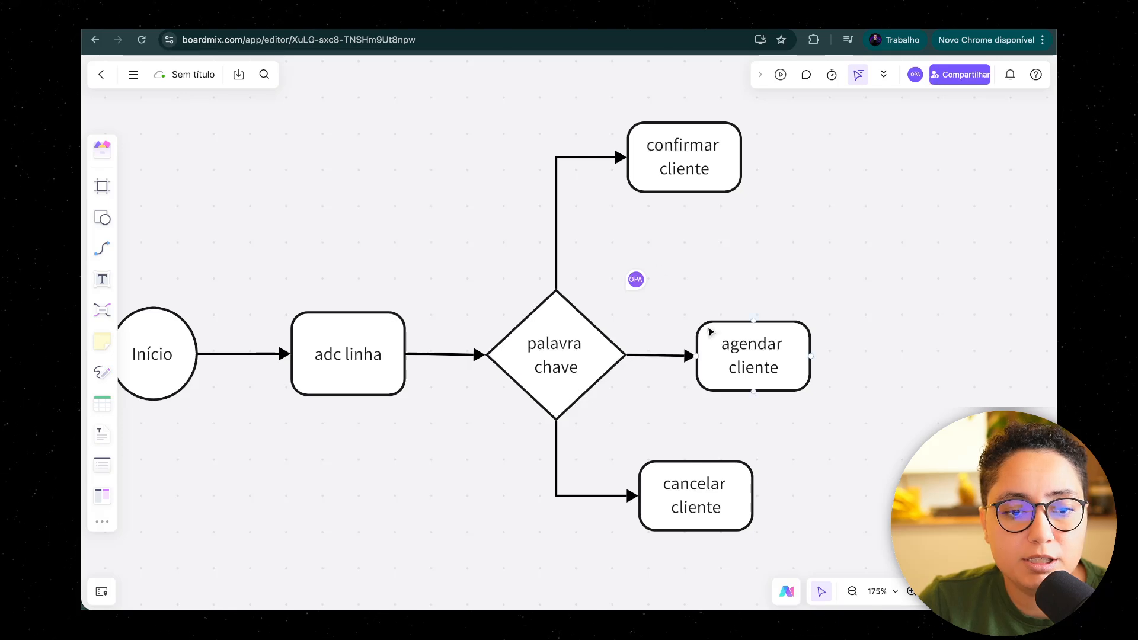
left_click_drag(540, 105, 813, 492)
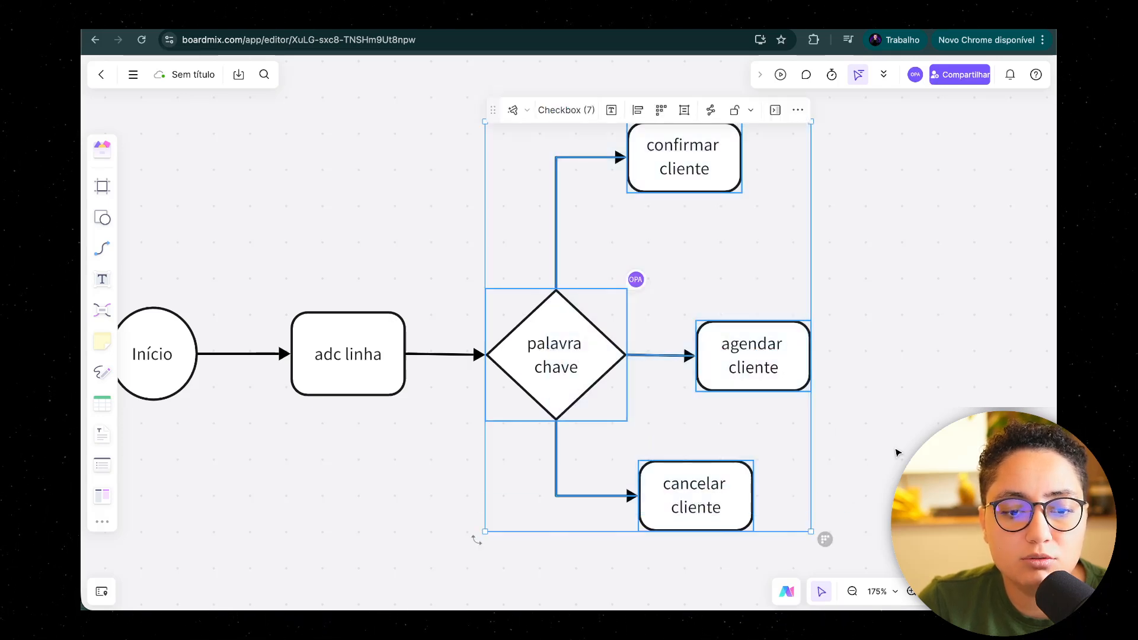
left_click(894, 452)
left_click(717, 156)
left_click(741, 358)
left_click(730, 456)
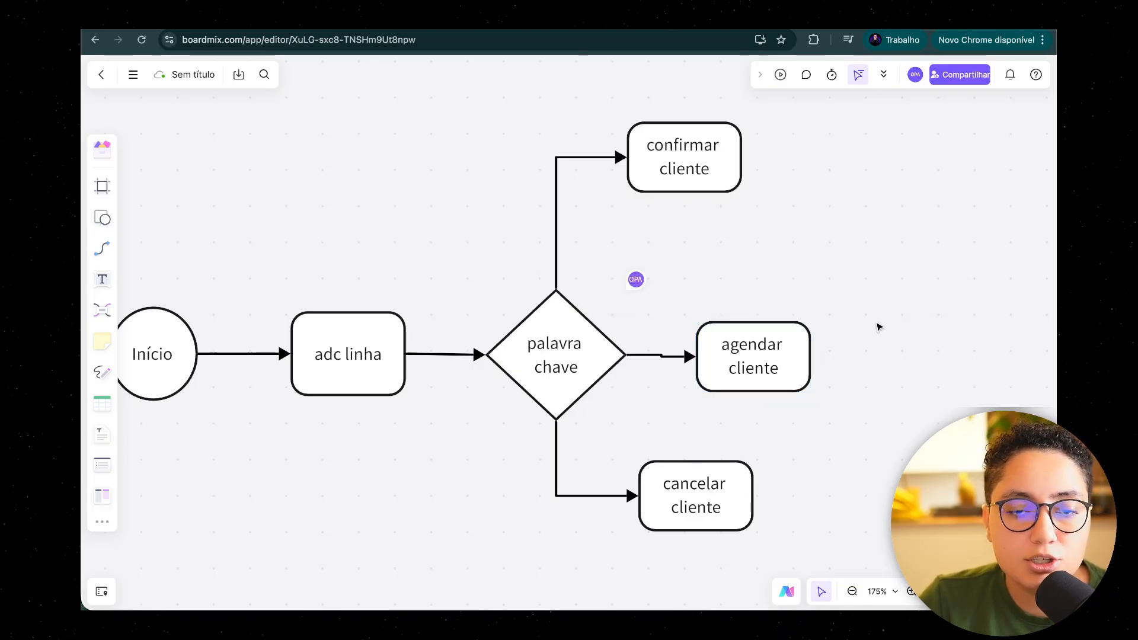
left_click(571, 368)
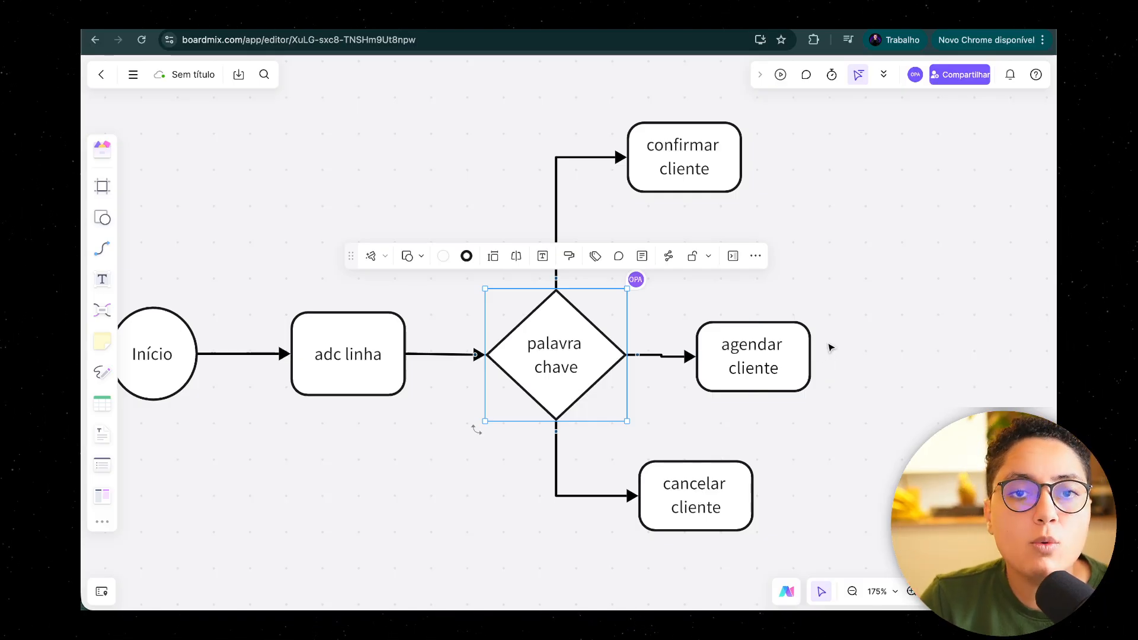
Step: Examine the Início, adc linha and palavra chave stages of the lower flowchart containing the MCP block
scroll(851, 251, "down", 1)
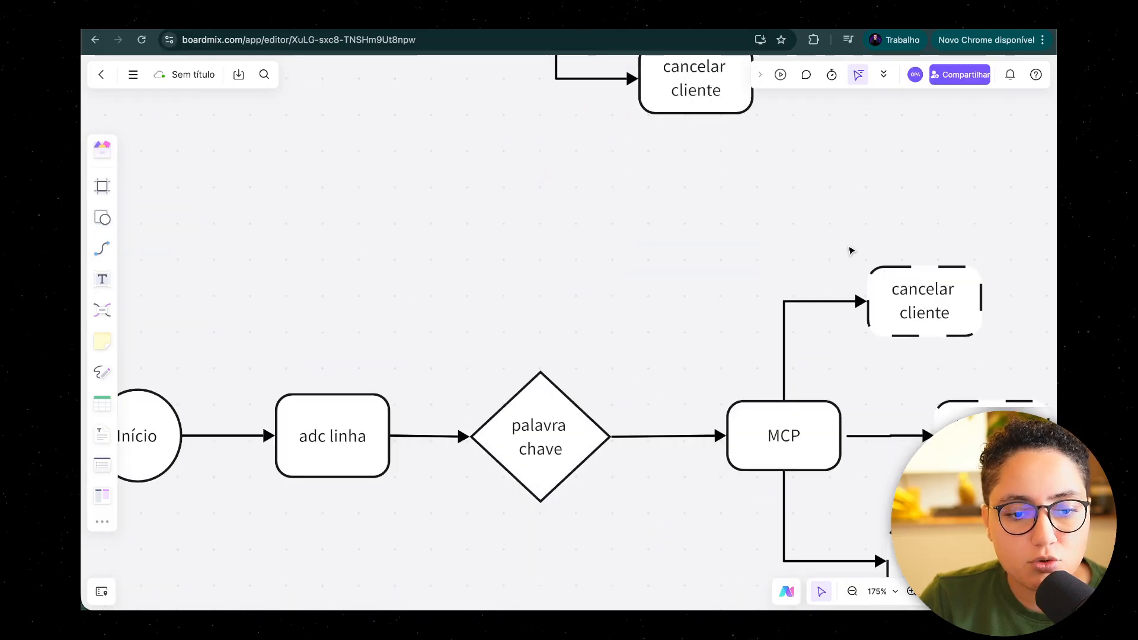
scroll(621, 403, "up", 3)
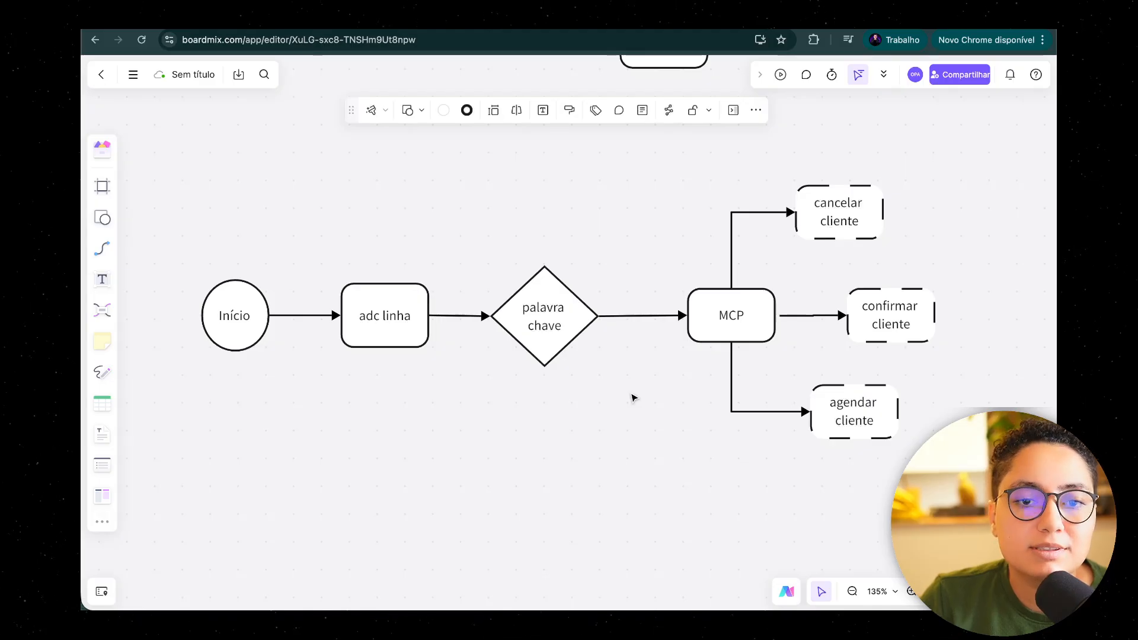
left_click(210, 327)
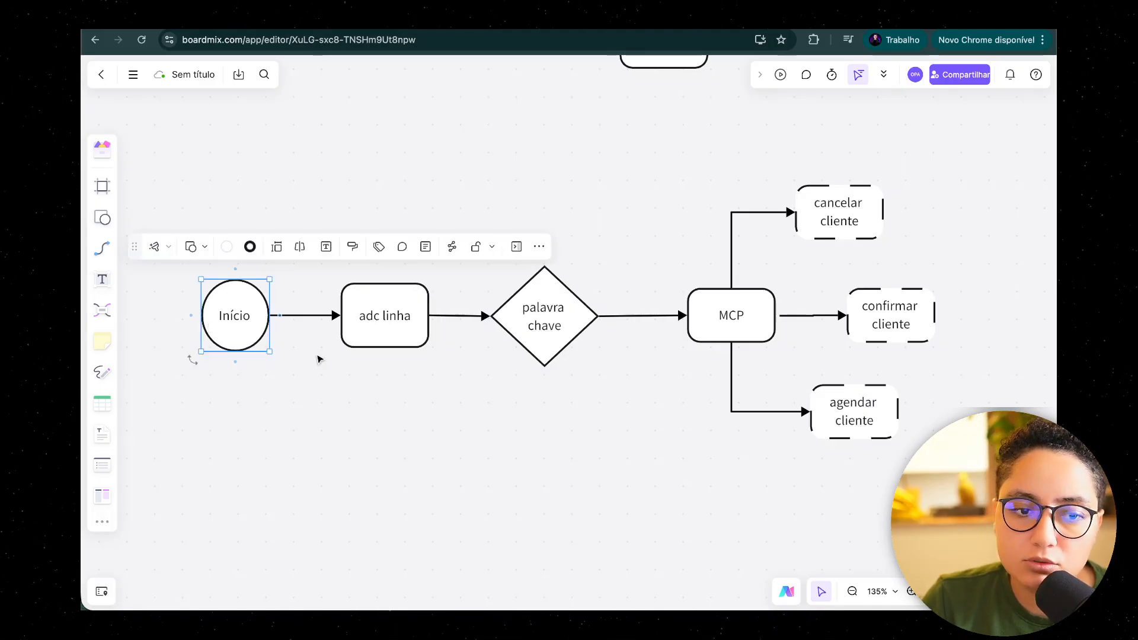
left_click(388, 331)
left_click(530, 334)
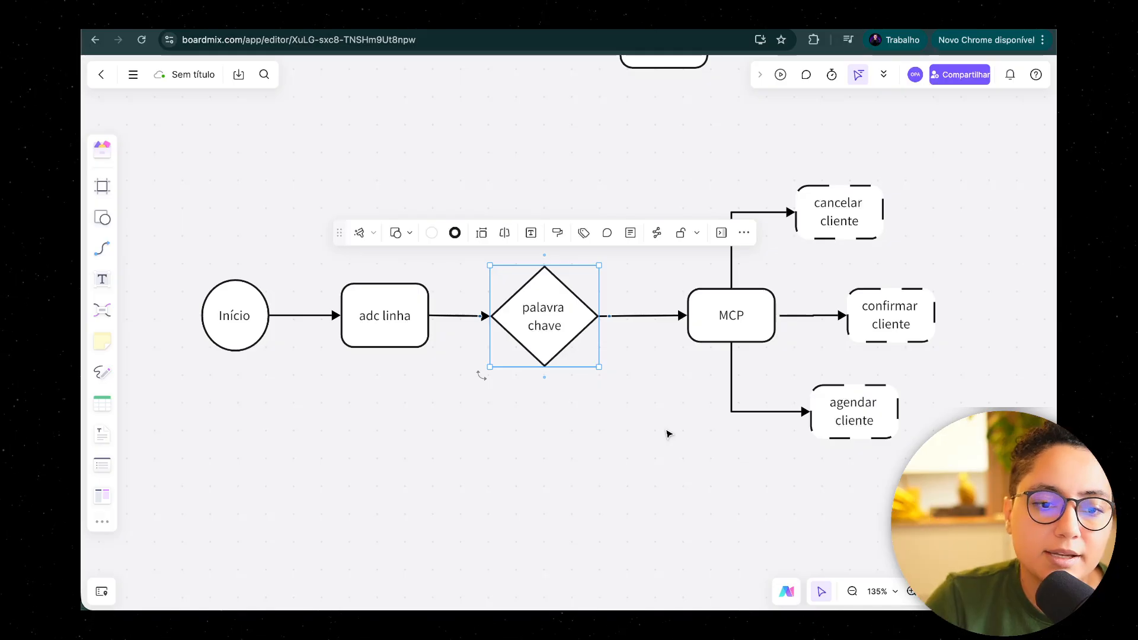
double_click(542, 317)
left_click(543, 324)
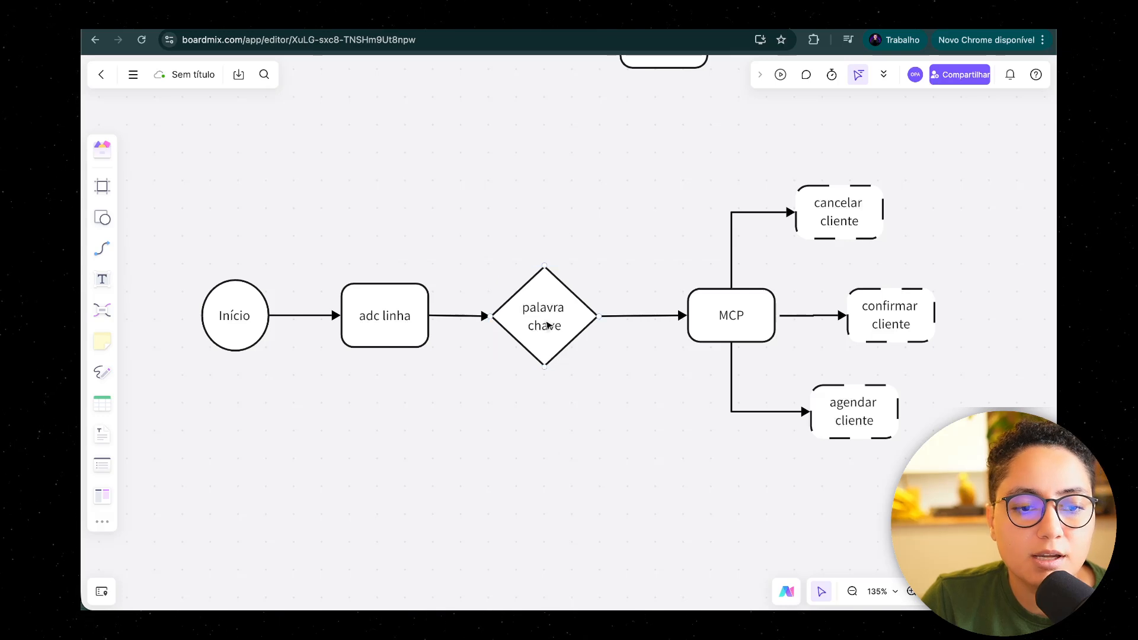
left_click_drag(544, 377, 539, 476)
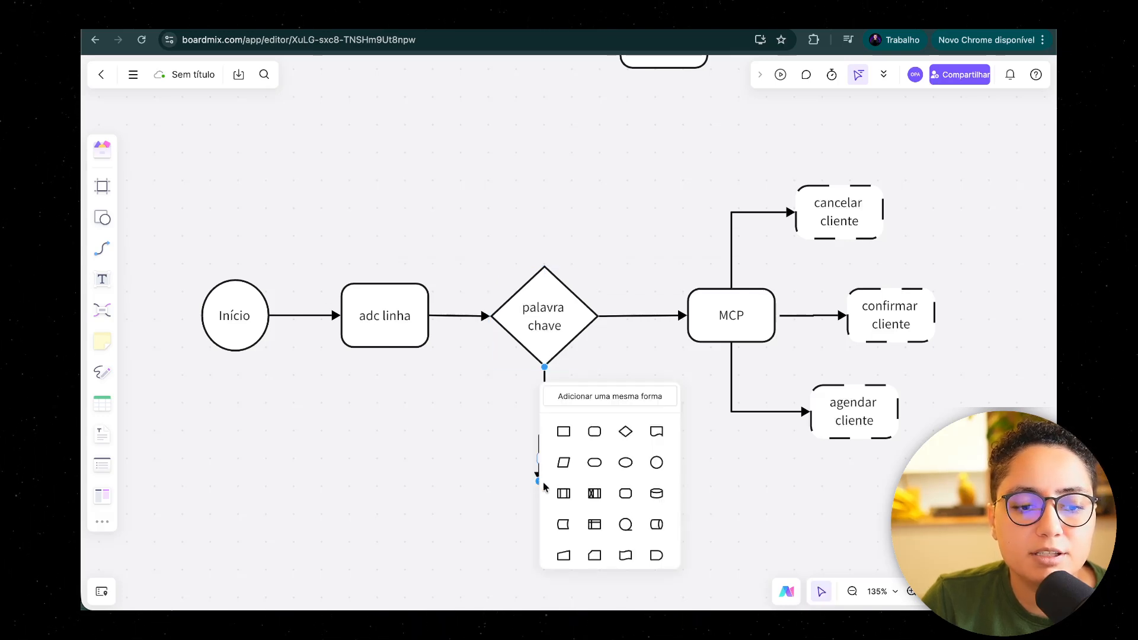
key("Escape")
left_click(539, 471)
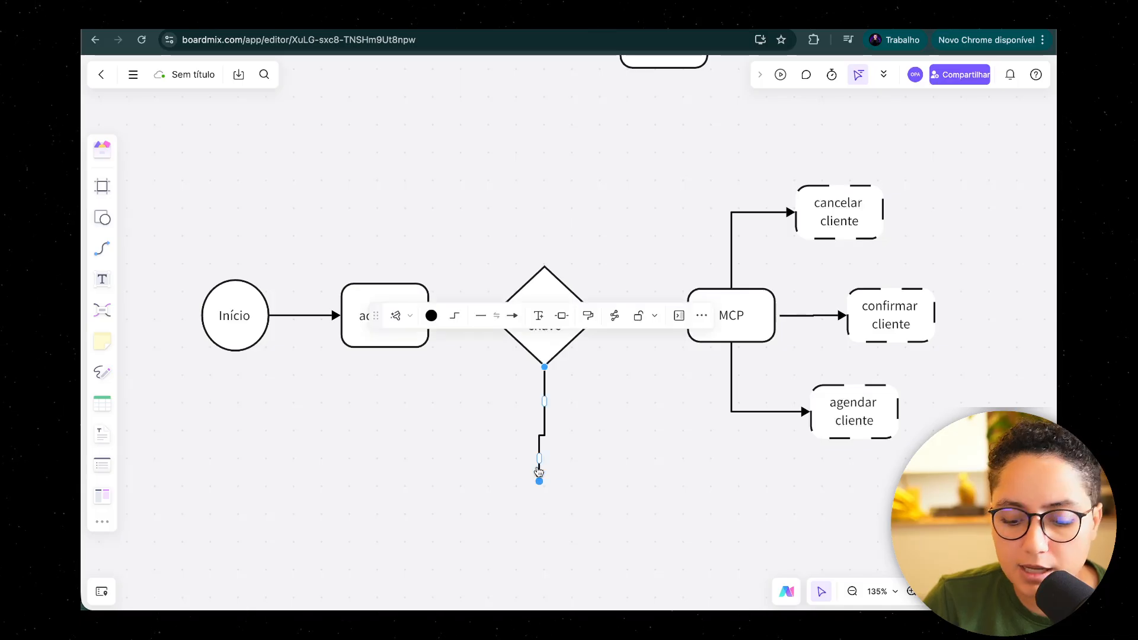
key("Delete")
Step: Examine the link from palavra chave to the MCP block and the dashed client actions connected to it
left_click(597, 316)
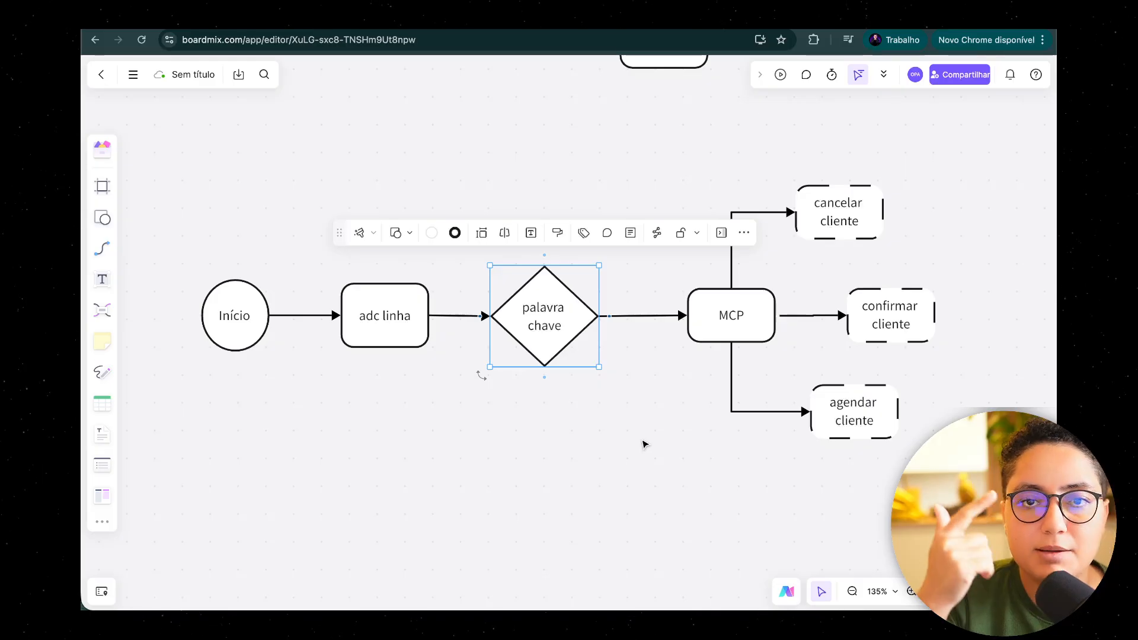
left_click(749, 309)
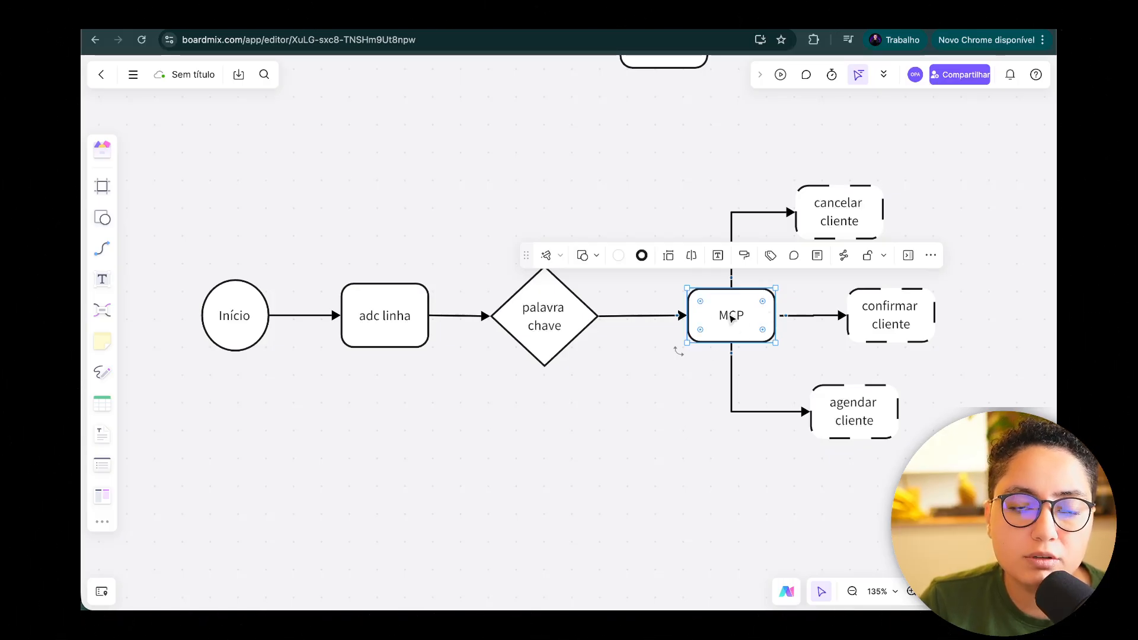
left_click(693, 396)
left_click(744, 326)
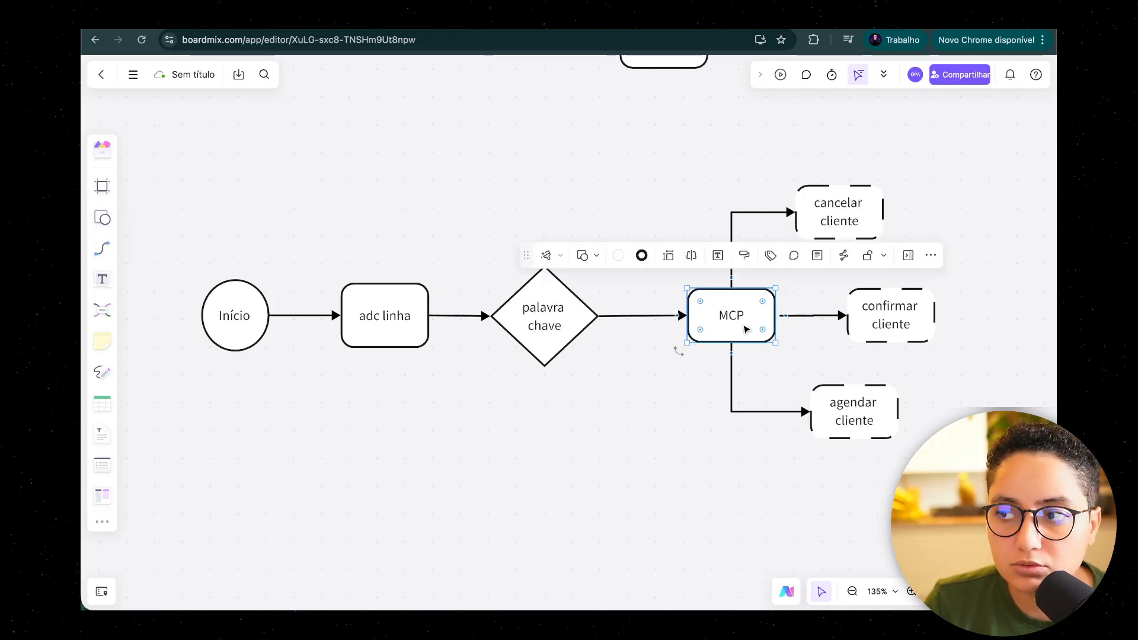
key("space")
left_click_drag(812, 460, 634, 465)
left_click(644, 228)
left_click(730, 326)
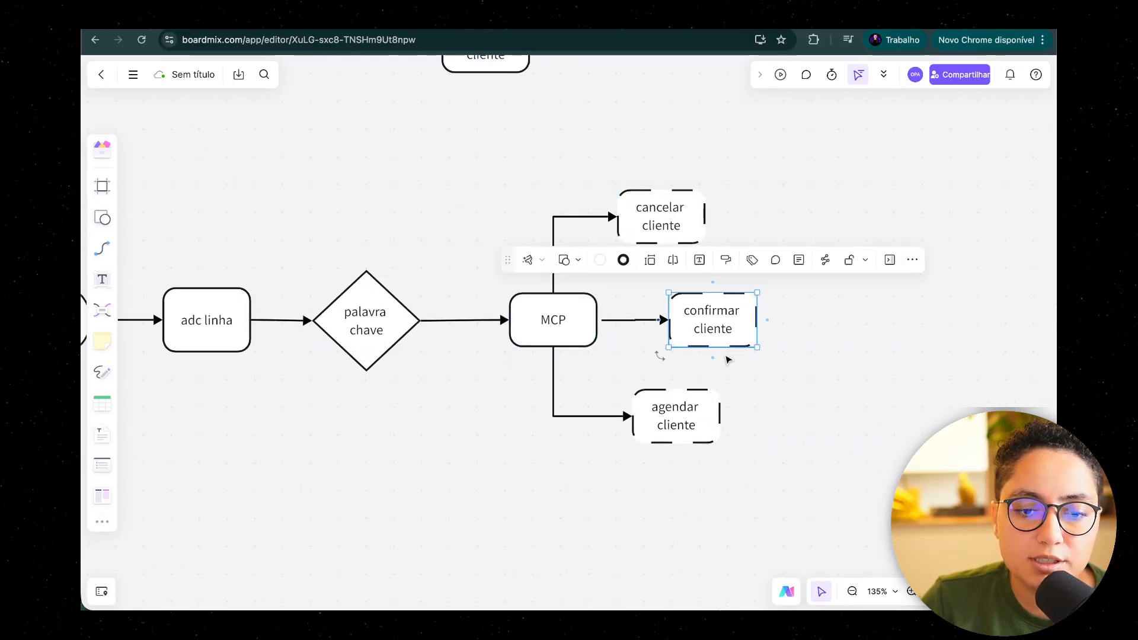
left_click(704, 401)
left_click(779, 390)
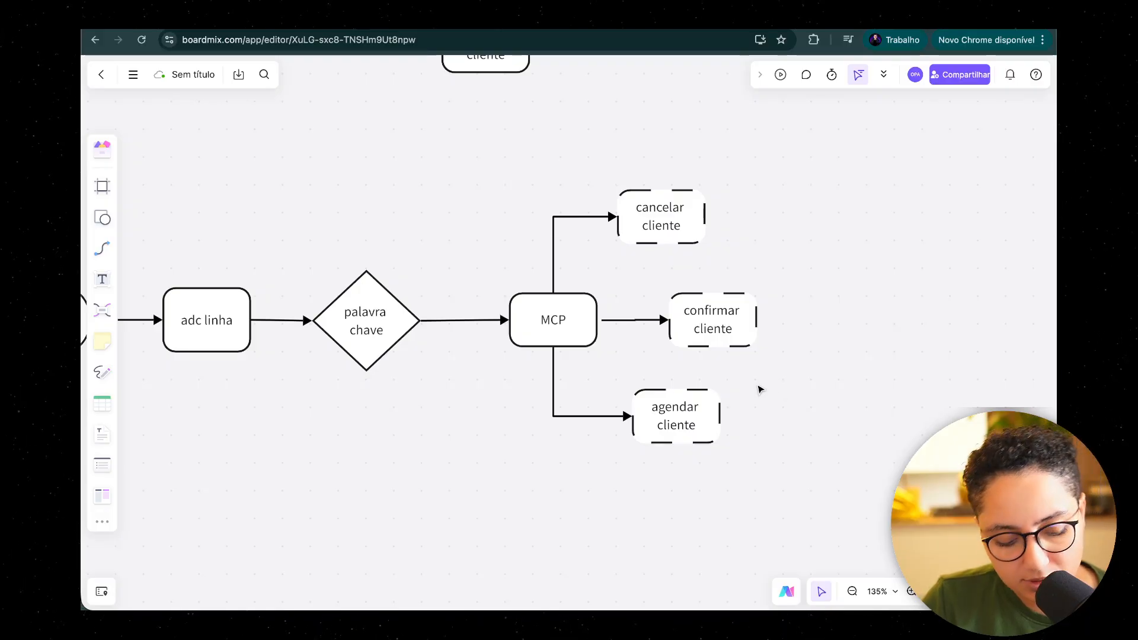
Step: Inspect the dashed cancelar cliente, confirmar cliente and agendar cliente boxes beside the MCP block up close
scroll(661, 358, "up", 5)
scroll(661, 358, "up", 5)
scroll(917, 246, "up", 2)
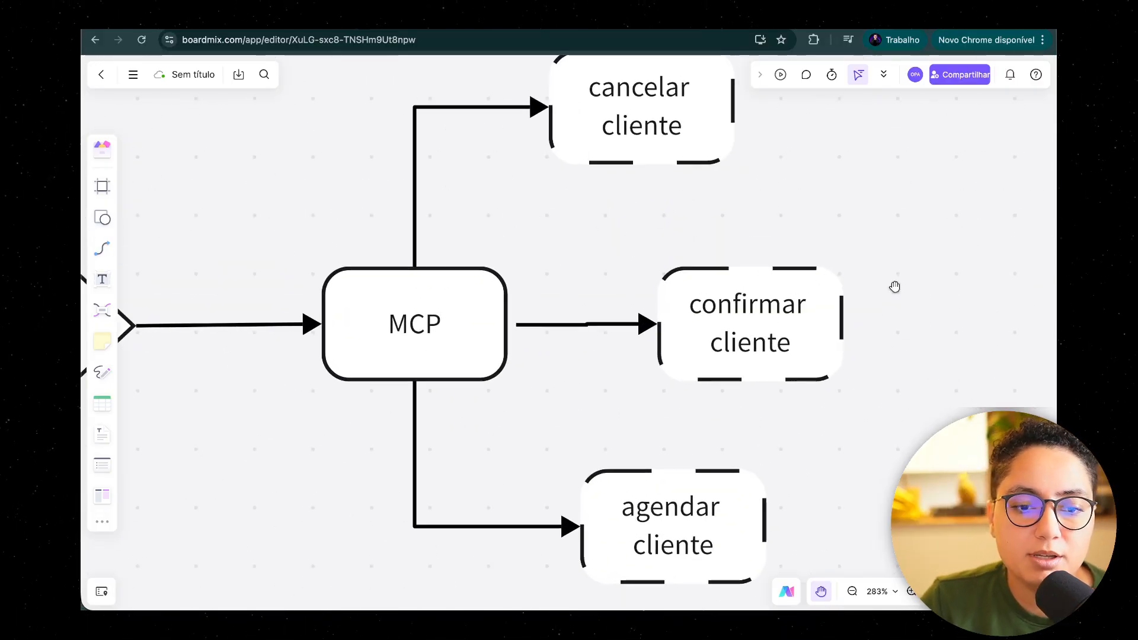
left_click(648, 130)
left_click(664, 374)
left_click(695, 488)
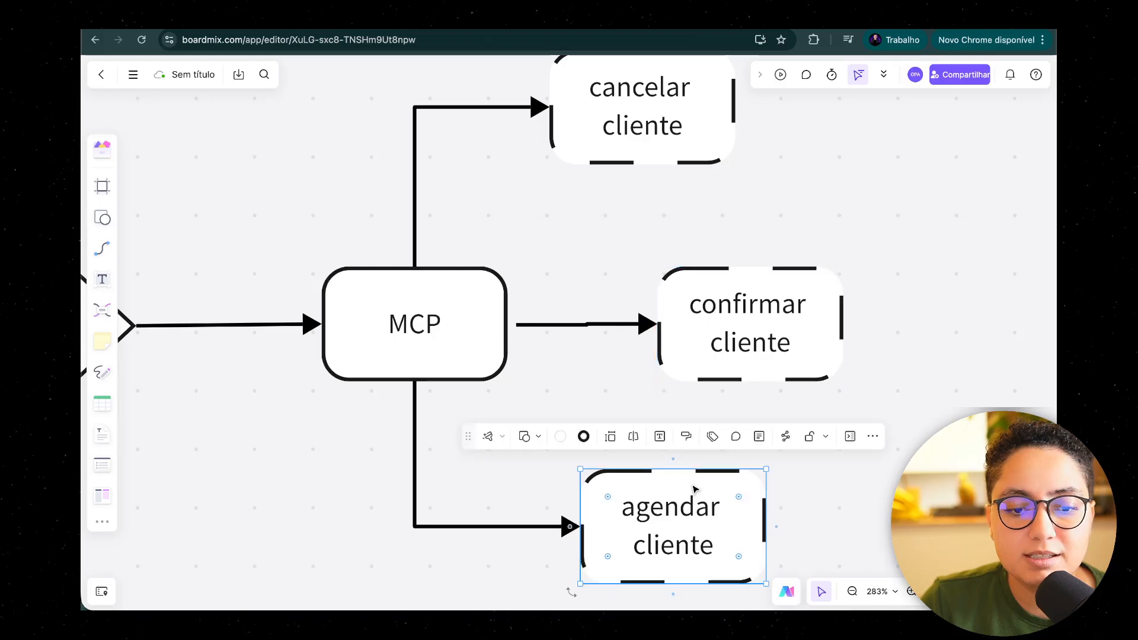
scroll(695, 488, "down", 5)
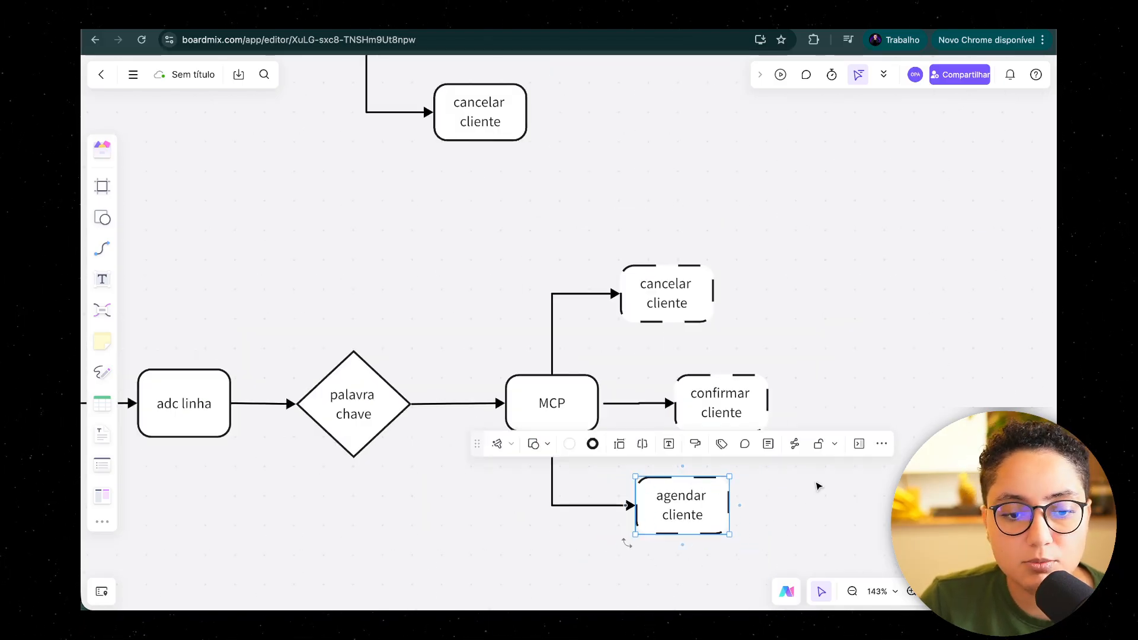
scroll(824, 444, "down", 3)
Step: Review the route from the palavra chave decision through MCP to the cancelar, confirmar and agendar cliente actions
left_click(562, 338)
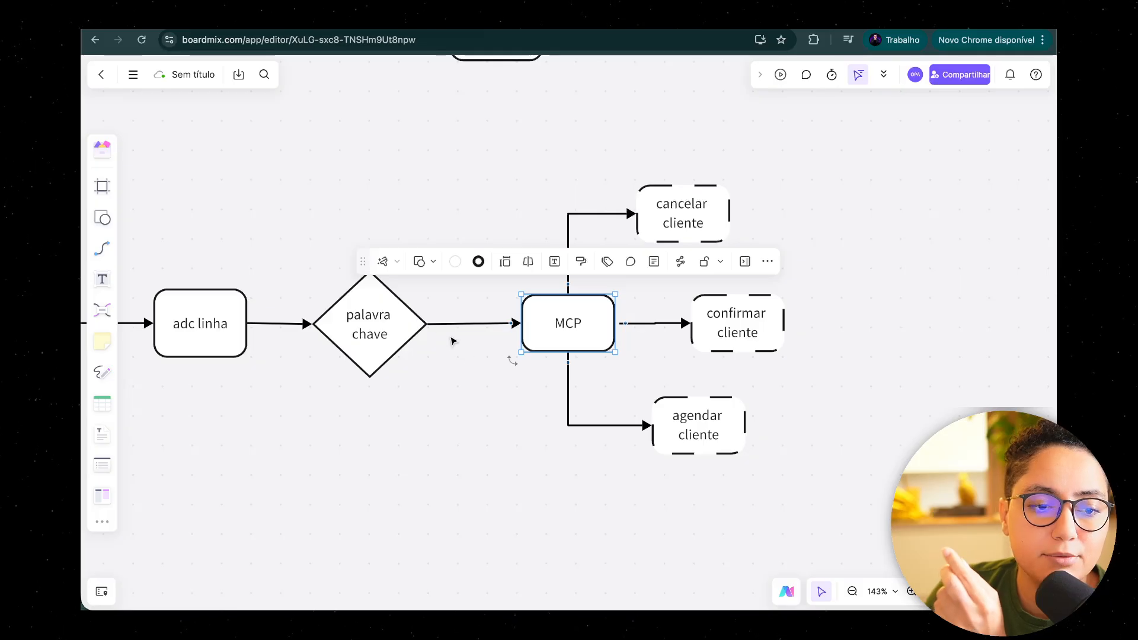
left_click(369, 315)
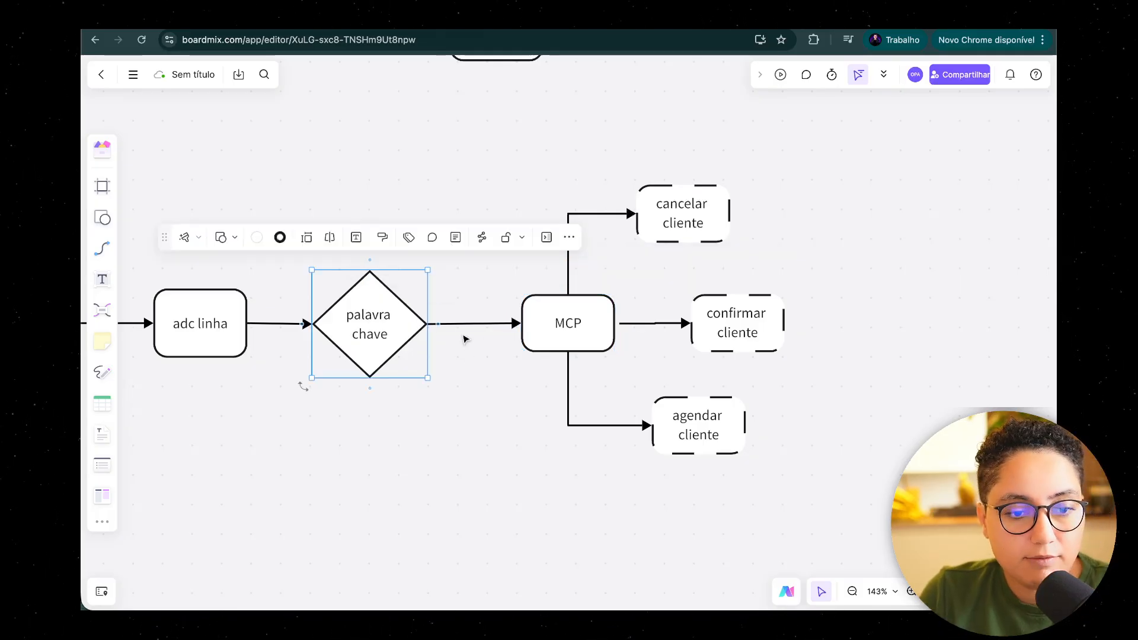
left_click(540, 344, "shift")
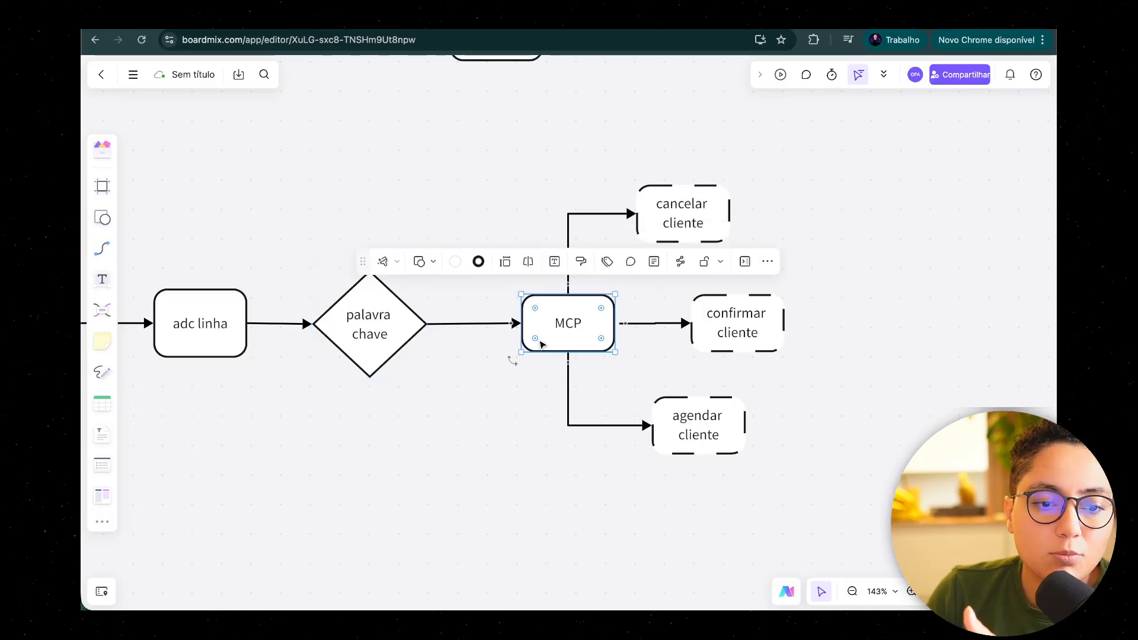
left_click(540, 344)
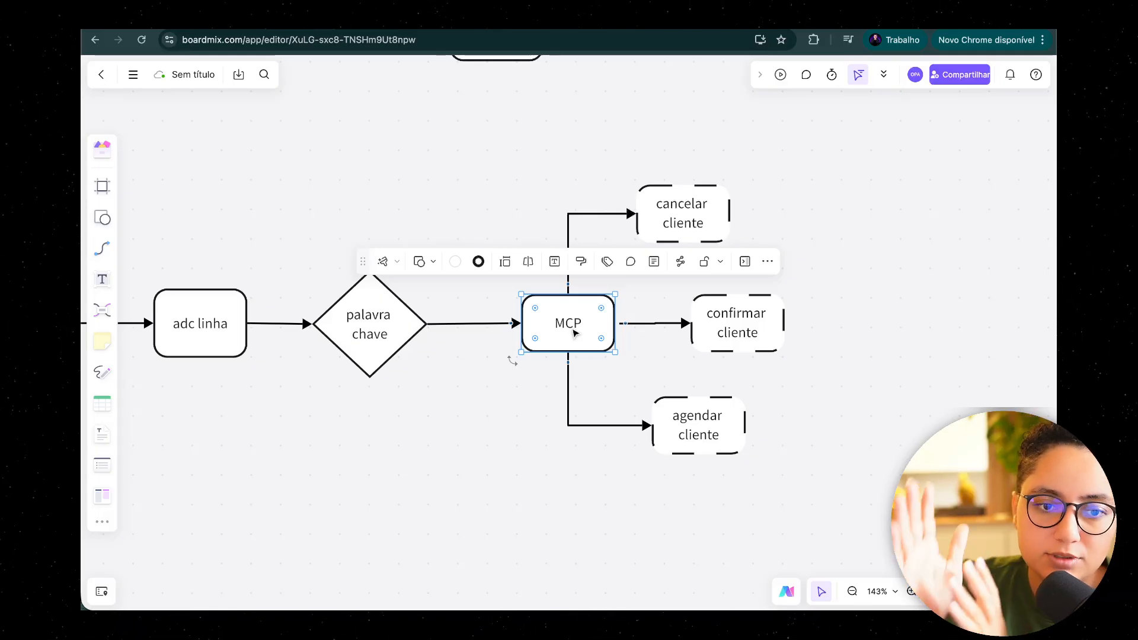
left_click(387, 314)
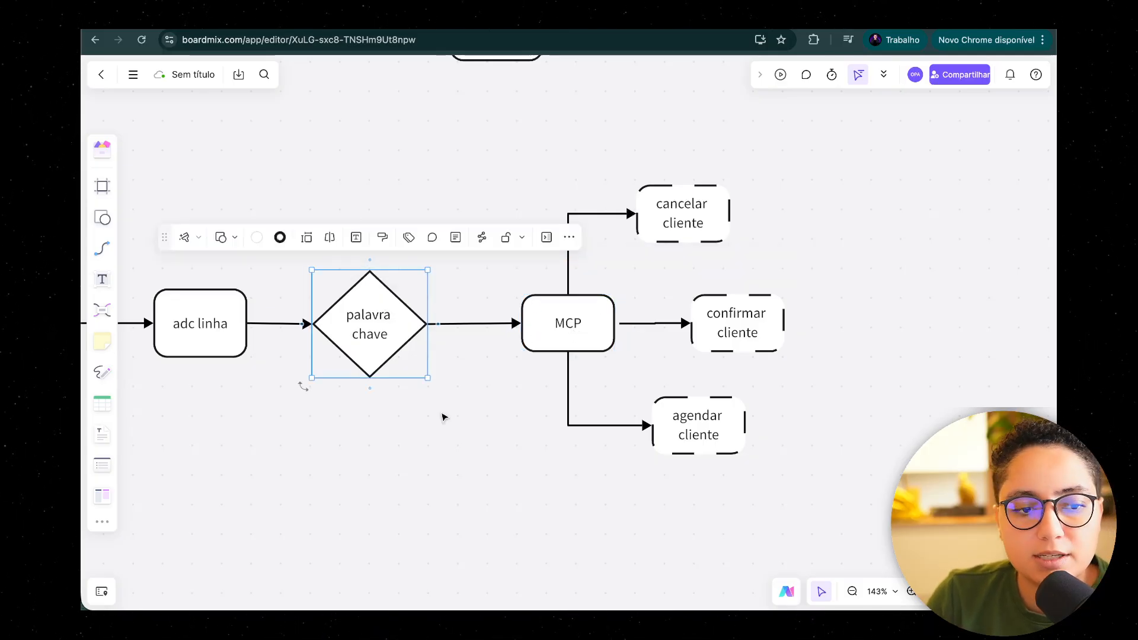
left_click(550, 330)
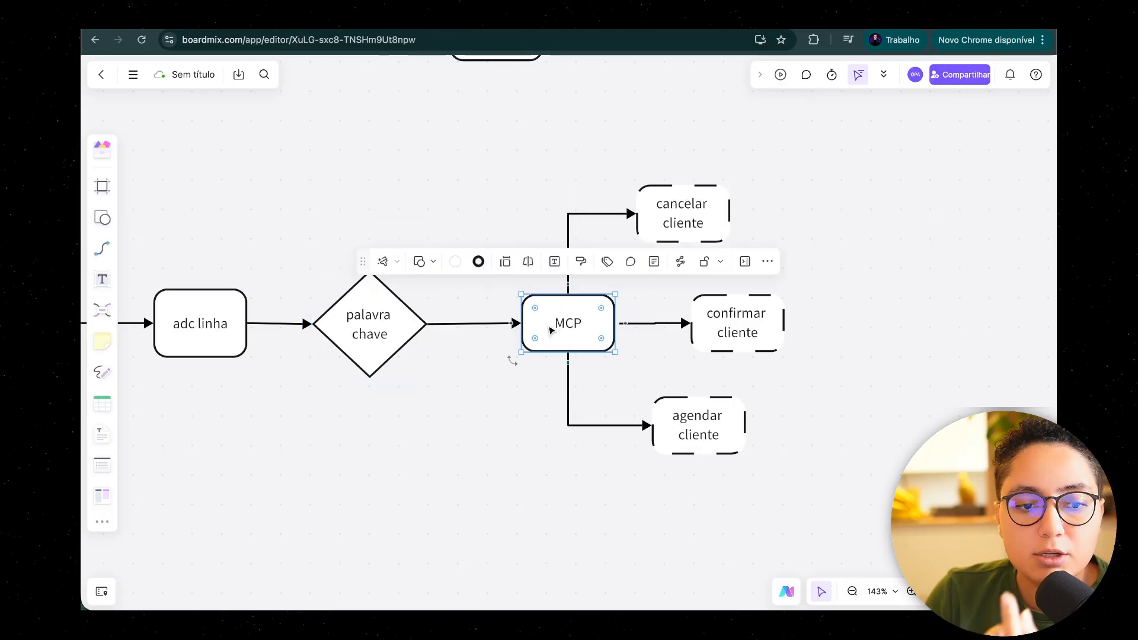
left_click(709, 215)
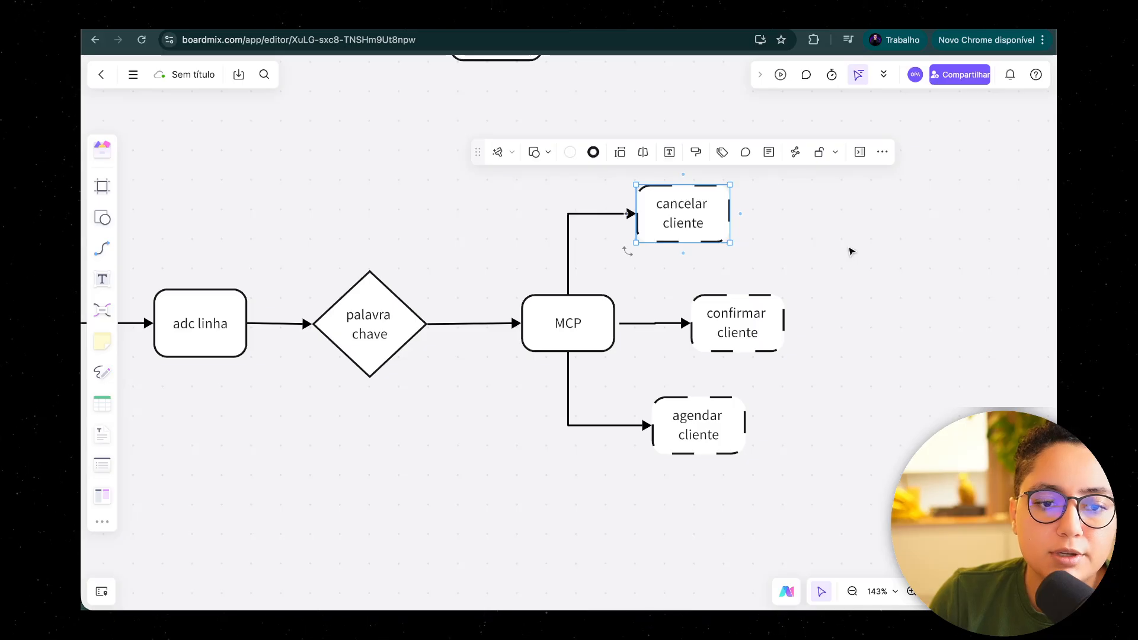
left_click(751, 317)
left_click(702, 400)
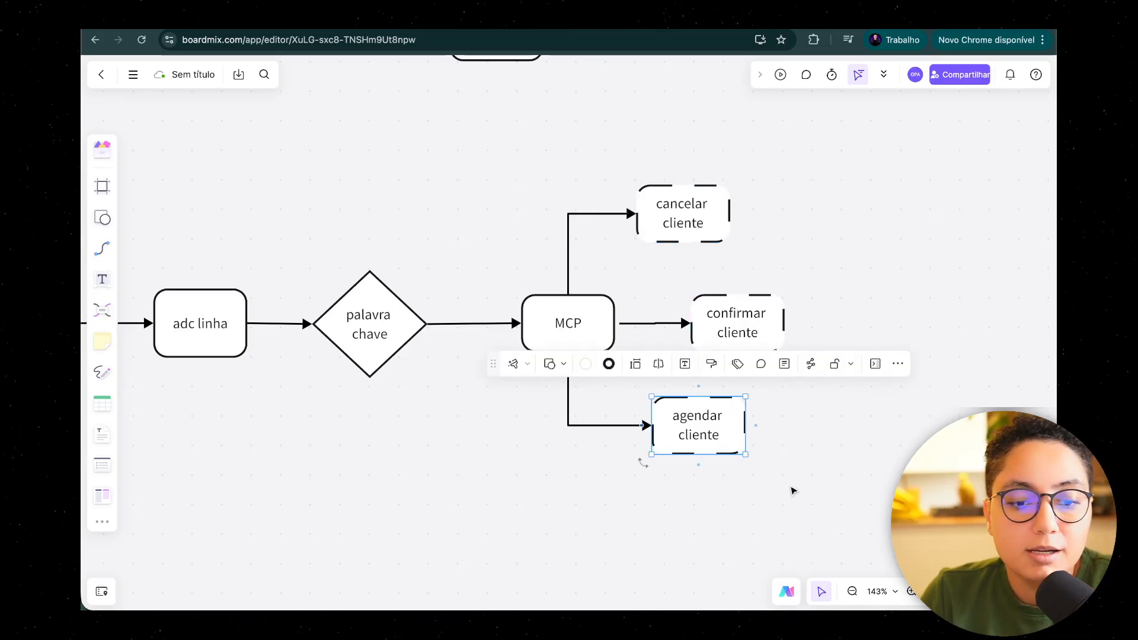
Step: Delete the dashed cancelar cliente, confirmar cliente and agendar cliente boxes together with their connectors from the MCP block
left_click(819, 514)
left_click_drag(819, 511, 609, 183)
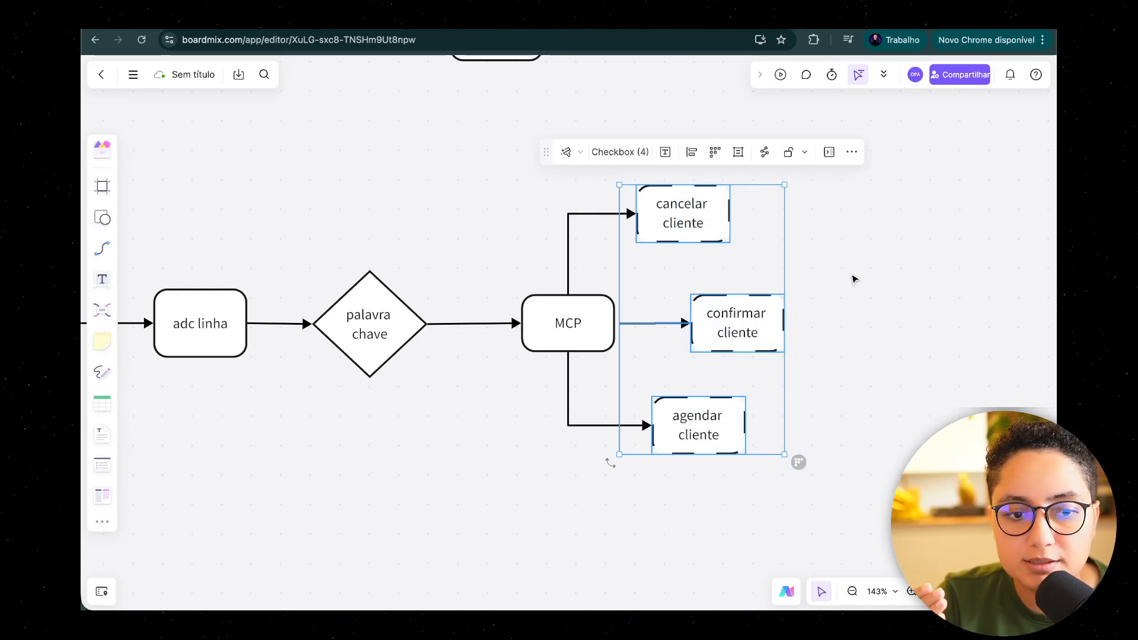
key("Delete")
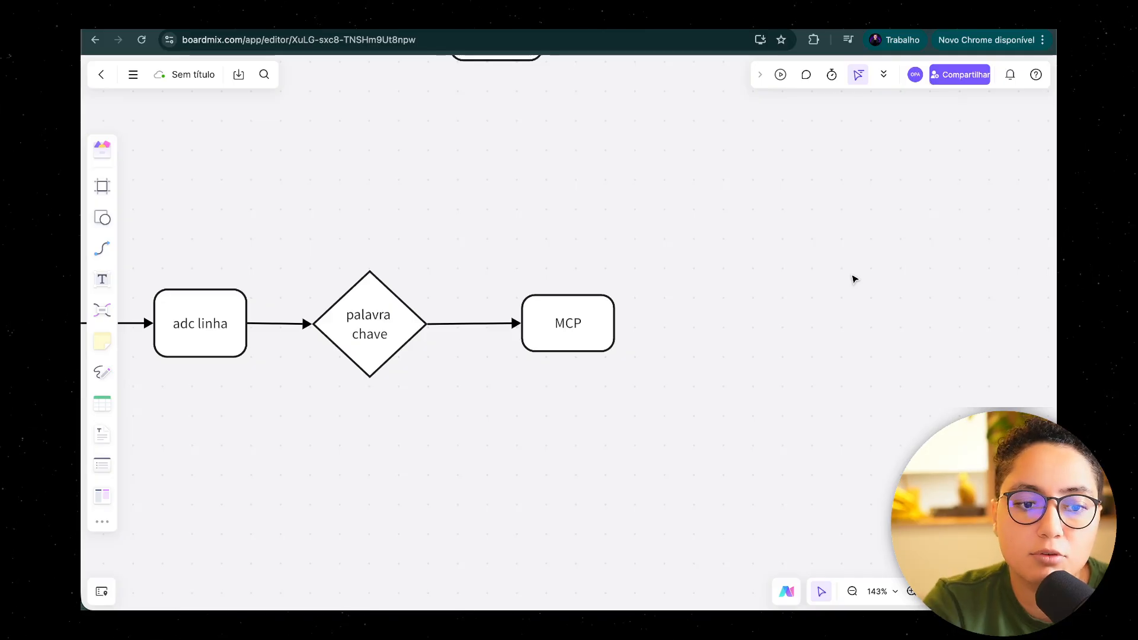
Step: Compare the lower flowchart ending at the MCP block with the upper flowchart that branches from palavra chave
left_click(574, 339)
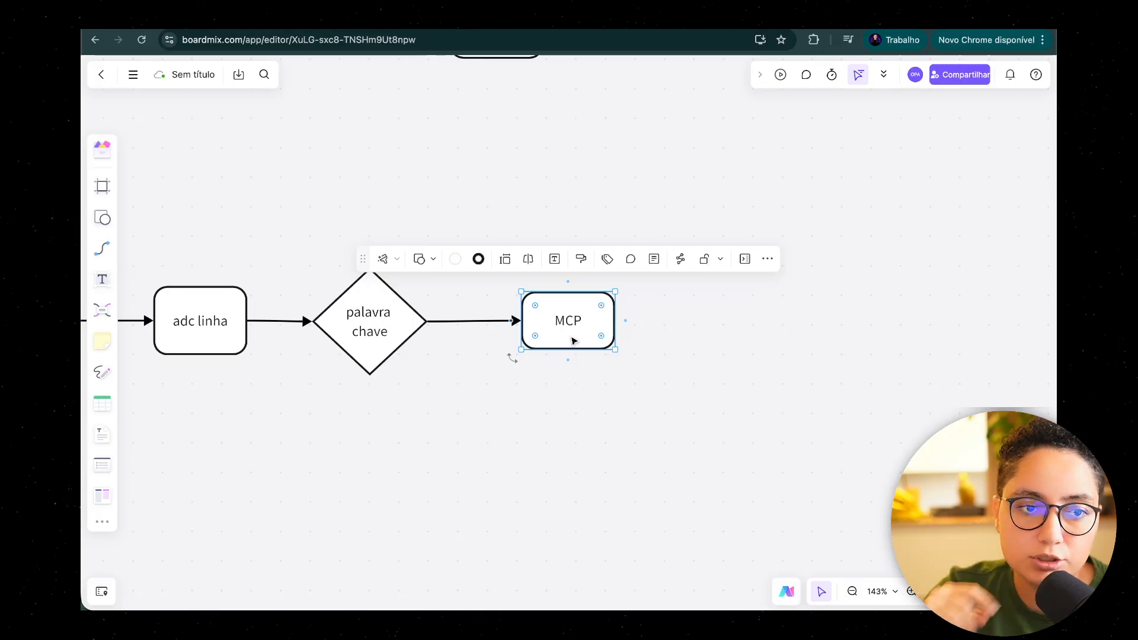
scroll(545, 410, "down", 5)
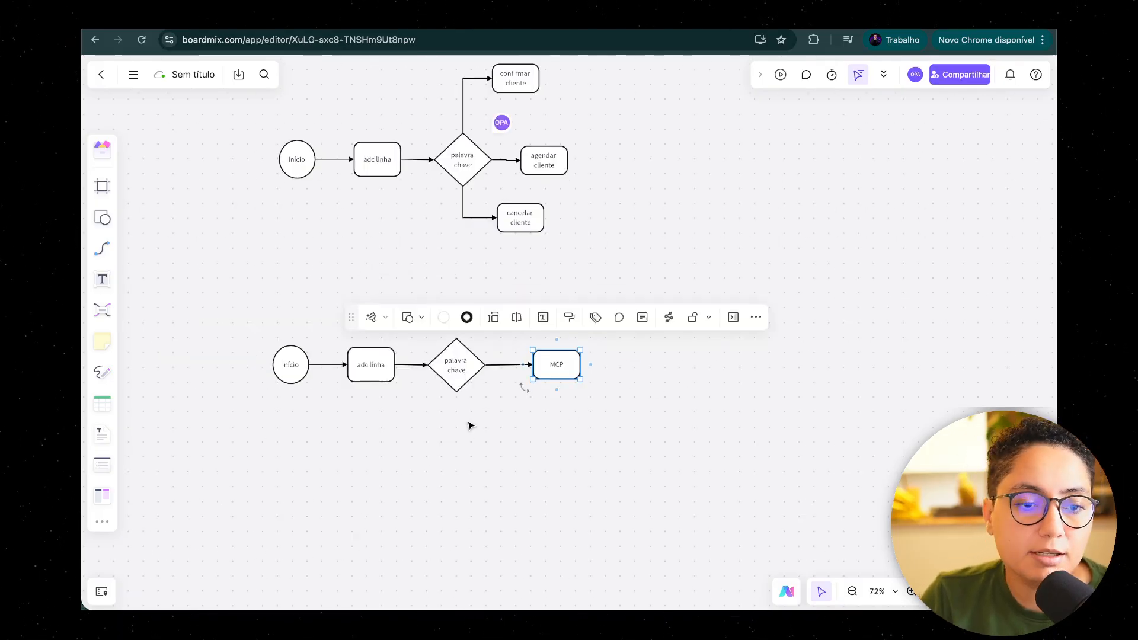
scroll(595, 414, "left", 3)
scroll(574, 280, "up", 2)
left_click(569, 292)
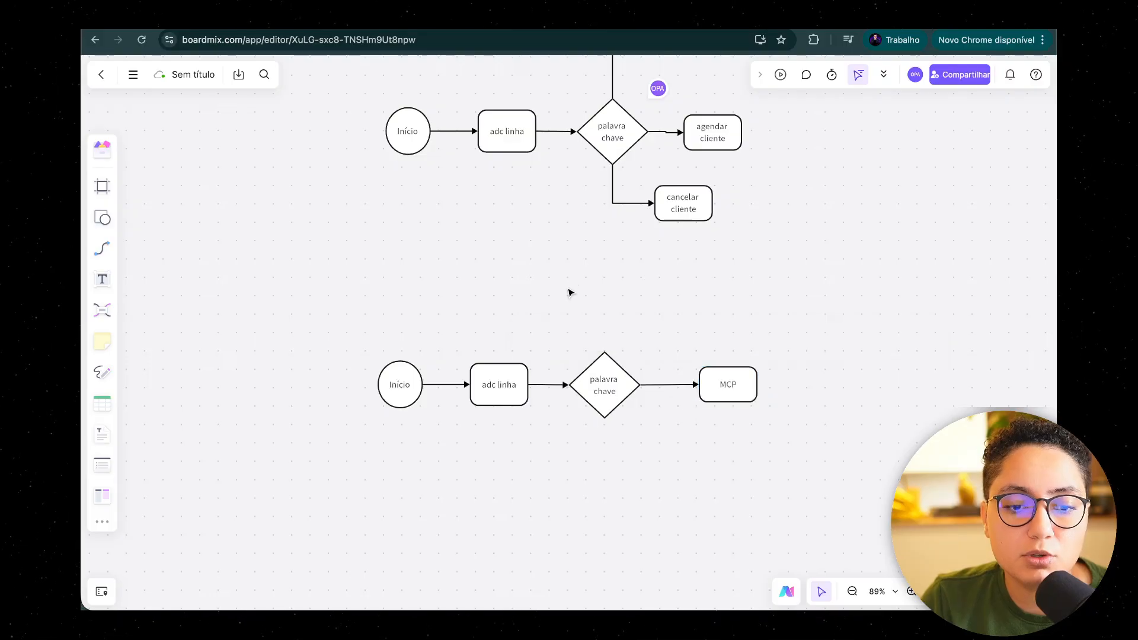
scroll(569, 292, "up", 3)
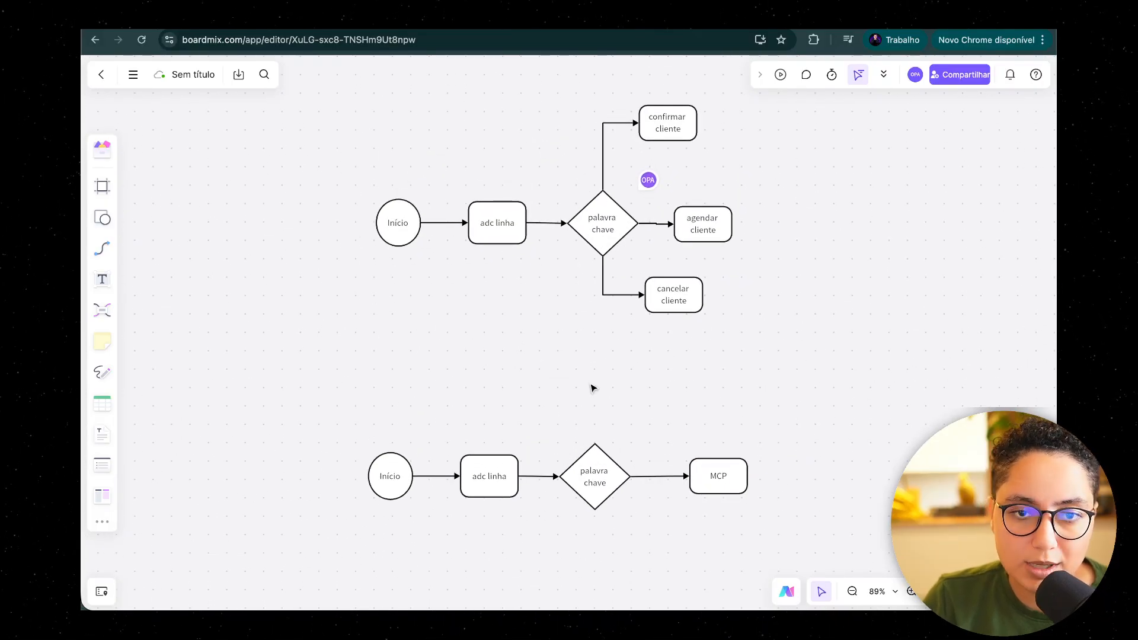
Step: Switch to the Umbler Talk settings of the dfgs AI agent and look over its Perfil stage
left_click(379, 19)
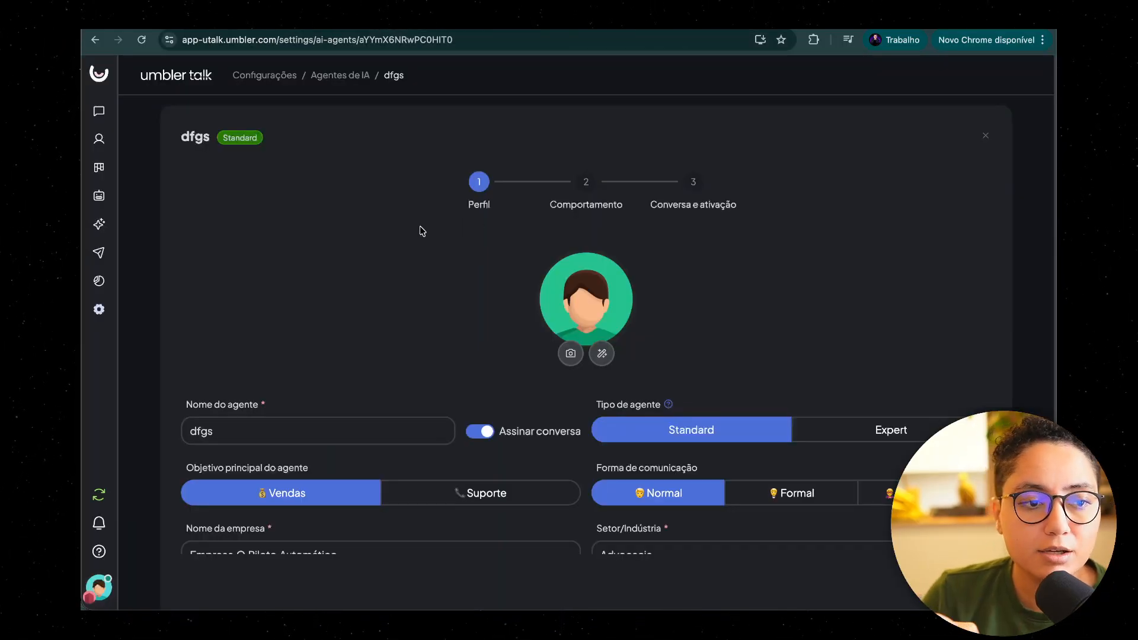
scroll(423, 231, "down", 5)
scroll(437, 224, "up", 5)
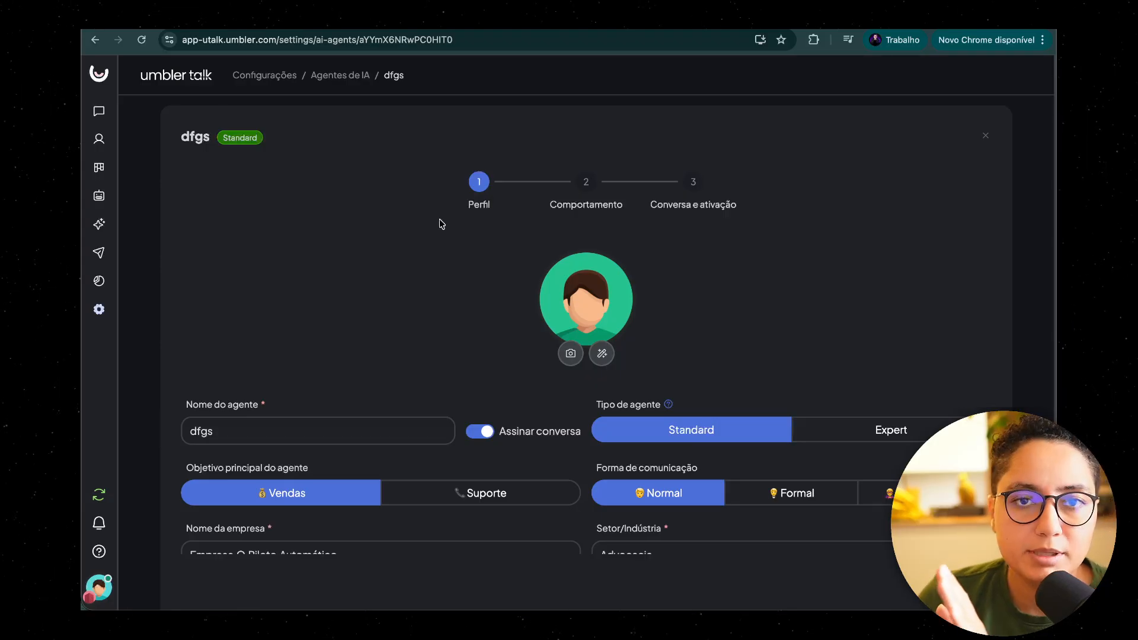
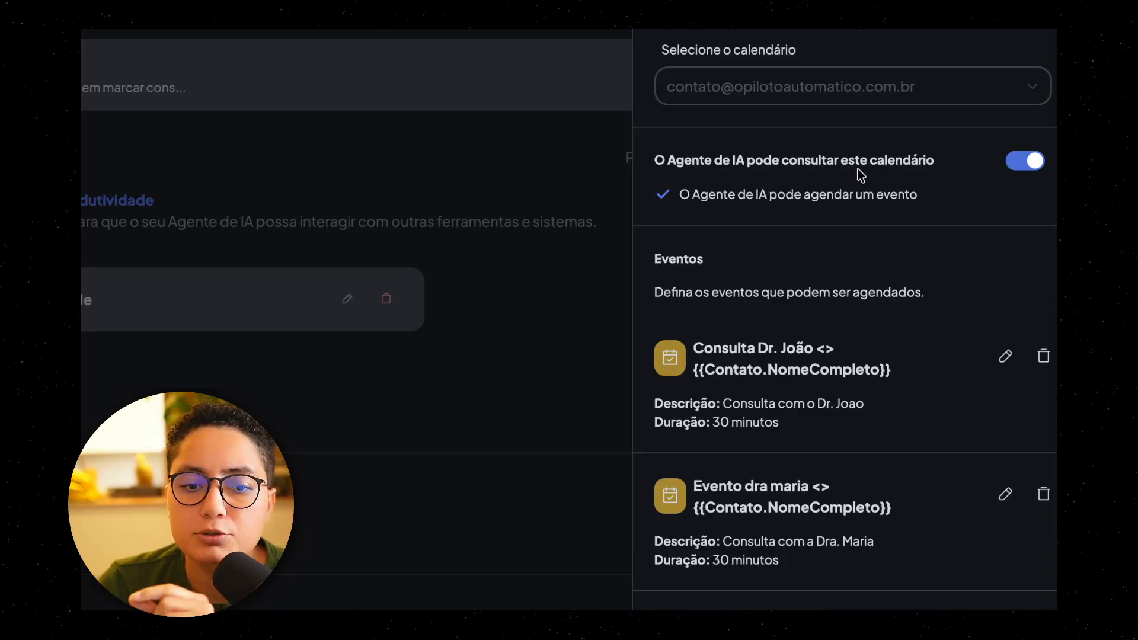
Step: Open the first event of the Google Calendar integration and examine its title with the {{Contato.NomeCompleto}} variable
scroll(905, 178, "down", 1)
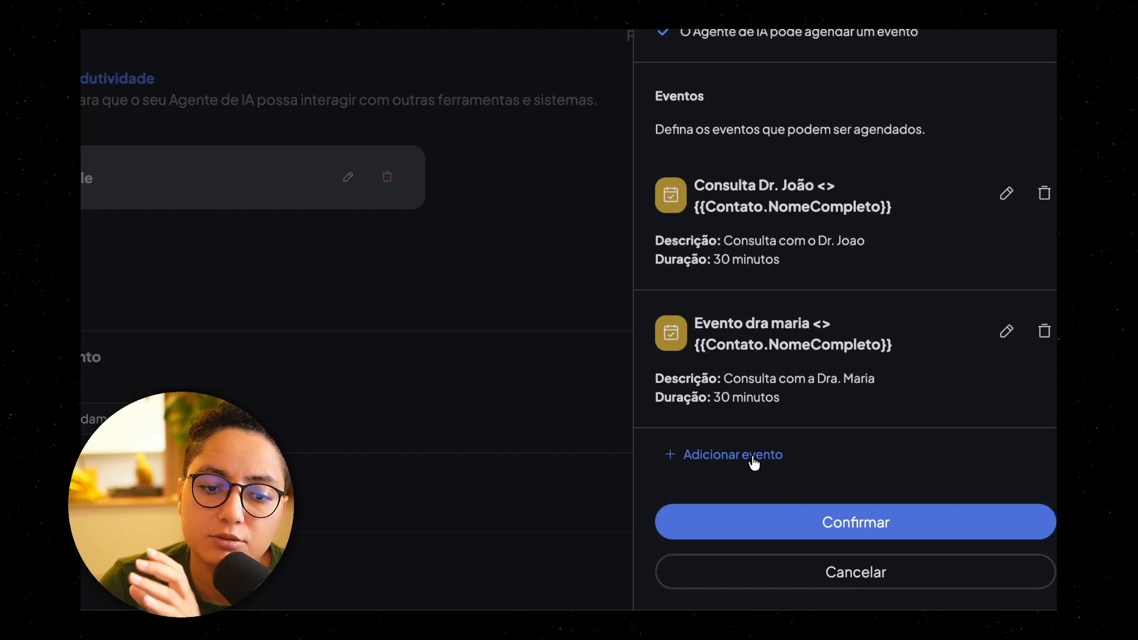
scroll(754, 463, "up", 1)
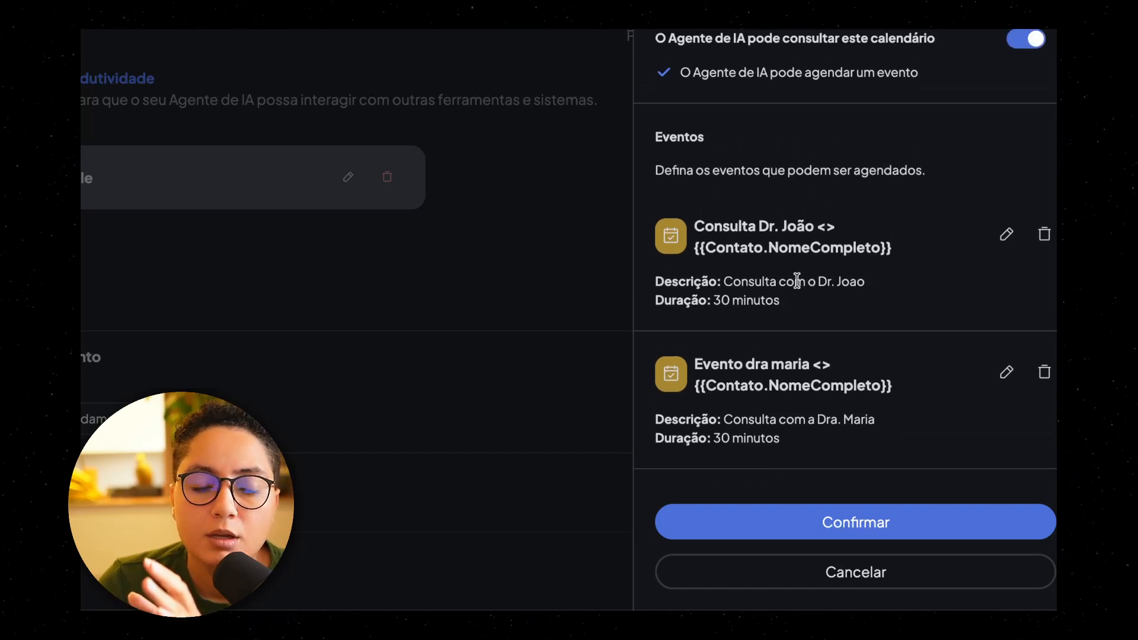
left_click(1007, 236)
left_click(815, 95)
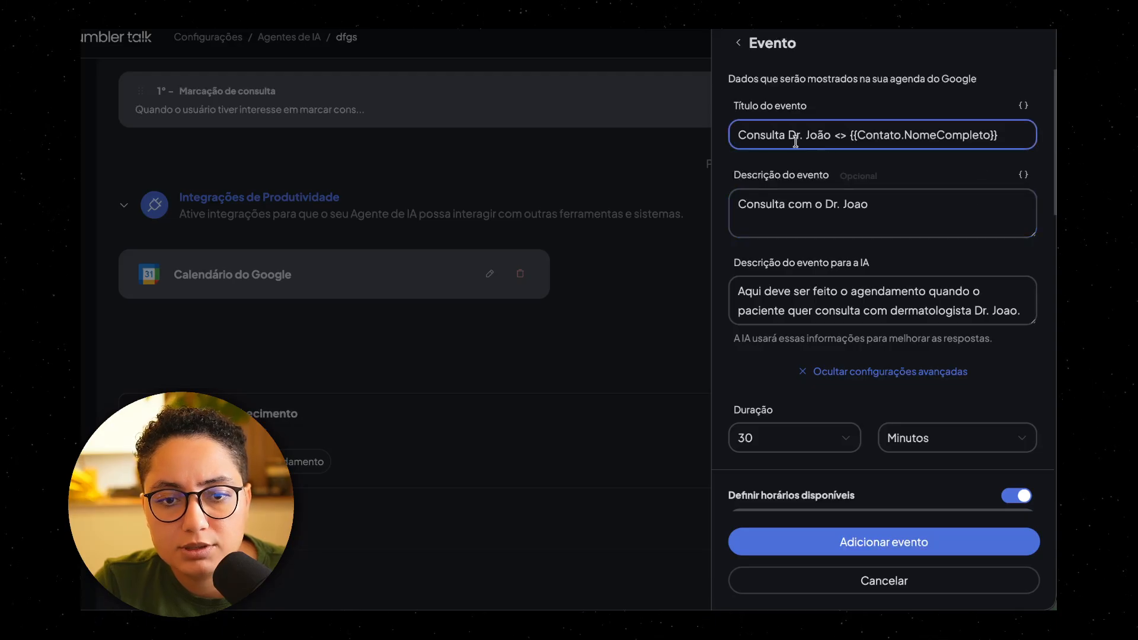
left_click_drag(739, 134, 857, 134)
left_click(1006, 135)
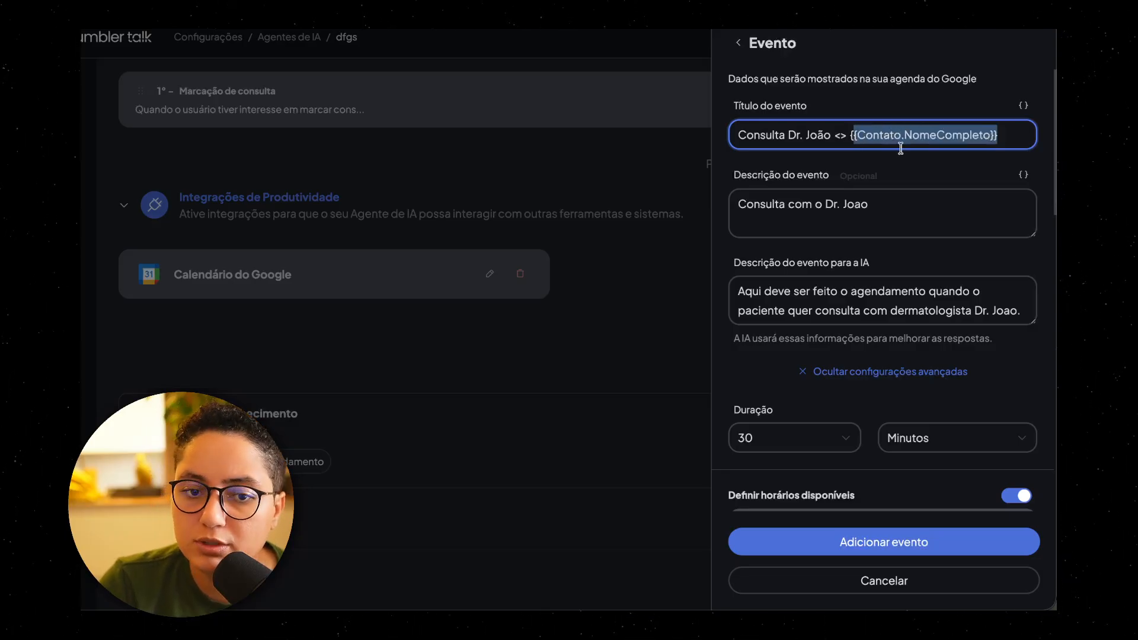
Step: Review the dermatology event's description and the separate description that guides the AI on when to schedule it
left_click(879, 203)
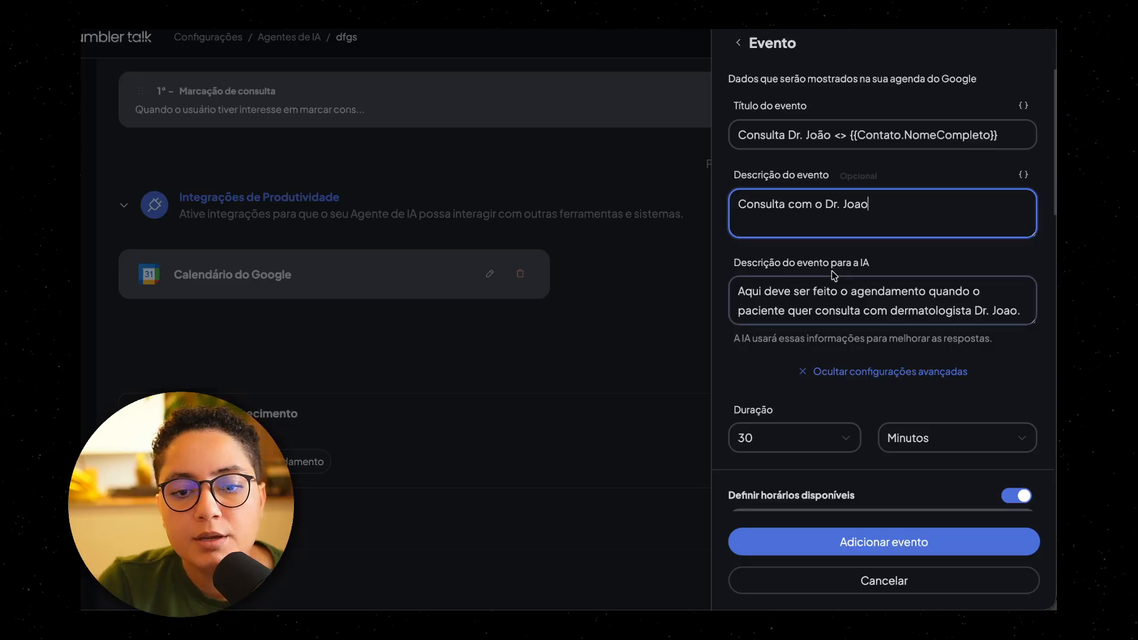
left_click_drag(739, 263, 901, 273)
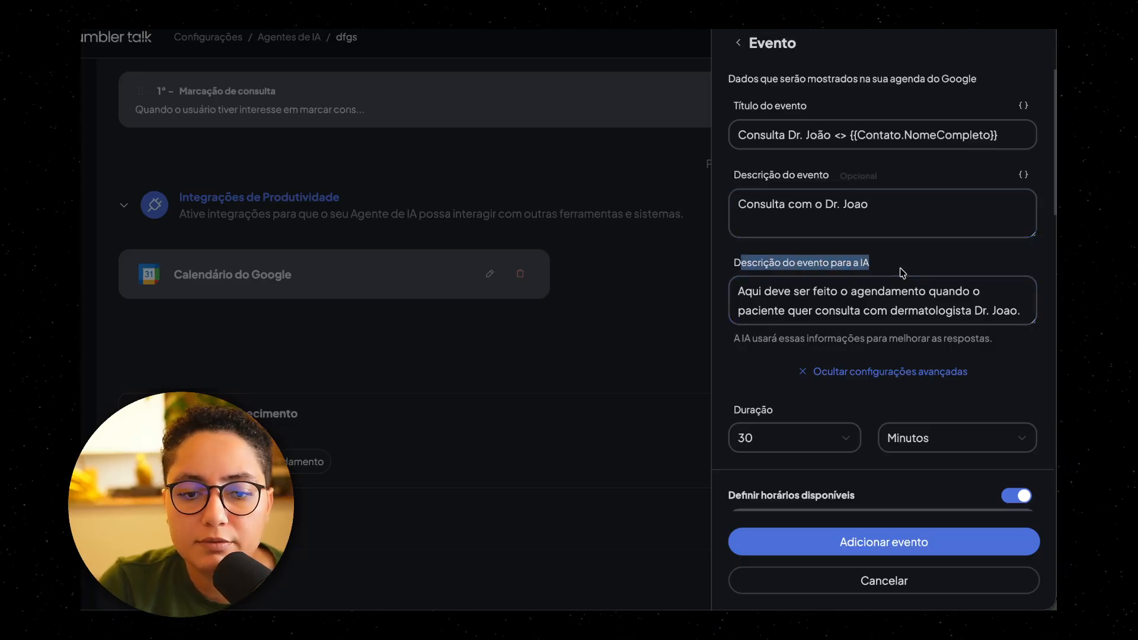
scroll(830, 281, "down", 1)
left_click(773, 287)
left_click_drag(750, 285, 985, 283)
left_click_drag(794, 299, 1023, 289)
scroll(1010, 290, "down", 3)
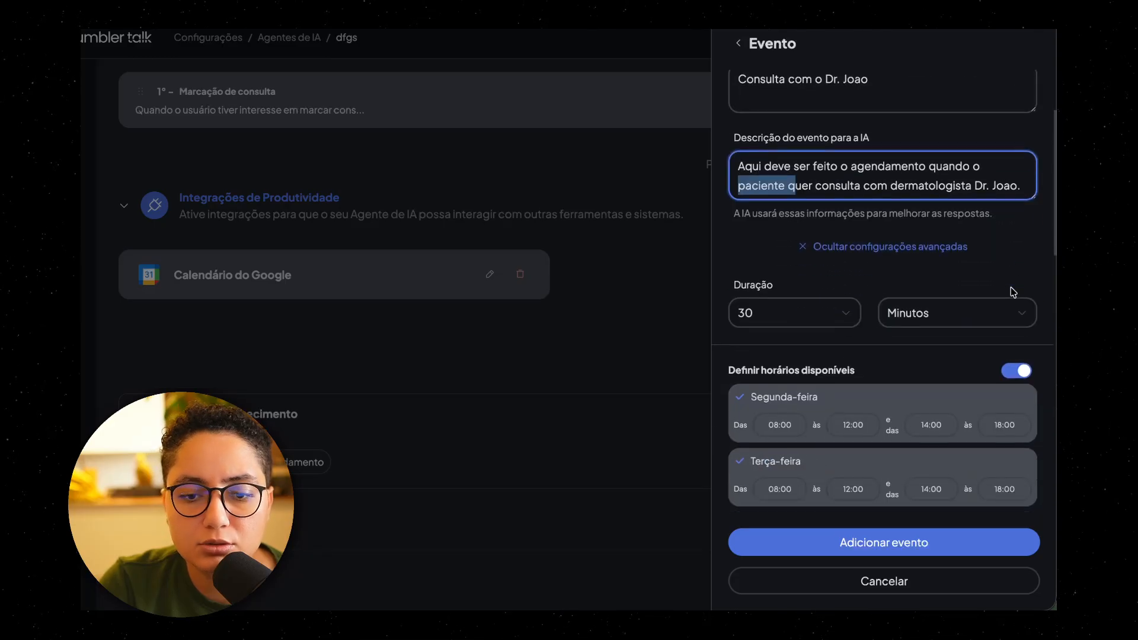
Step: Hide and reopen the event's advanced settings, and review its duration and available hours per weekday
left_click(810, 263)
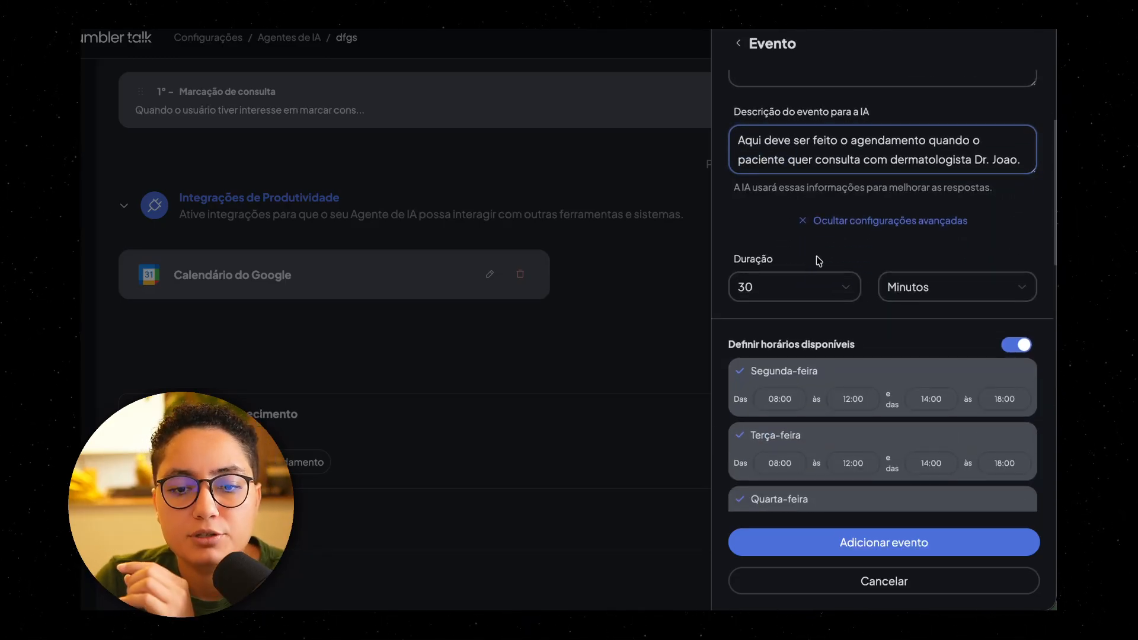
left_click(839, 224)
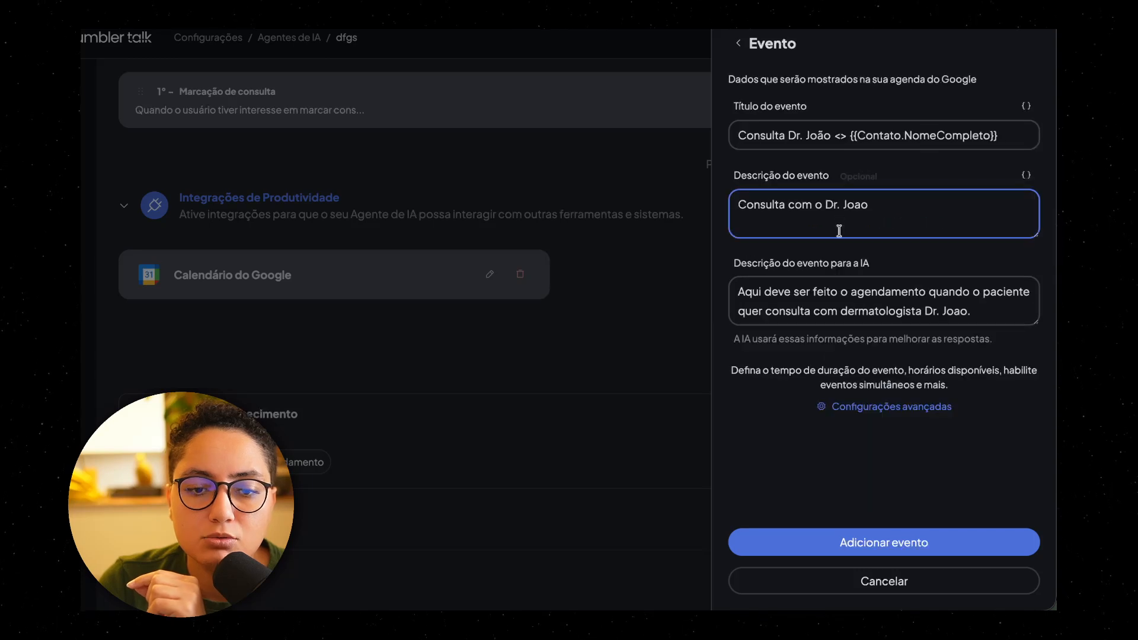
left_click(900, 409)
scroll(822, 291, "down", 5)
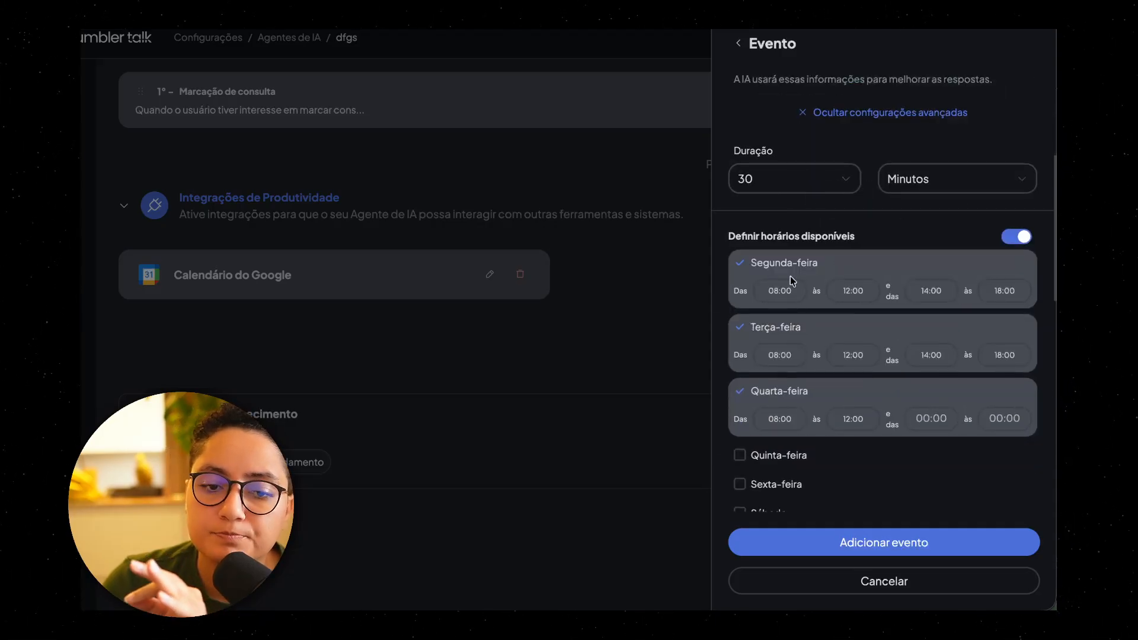
scroll(793, 281, "down", 2)
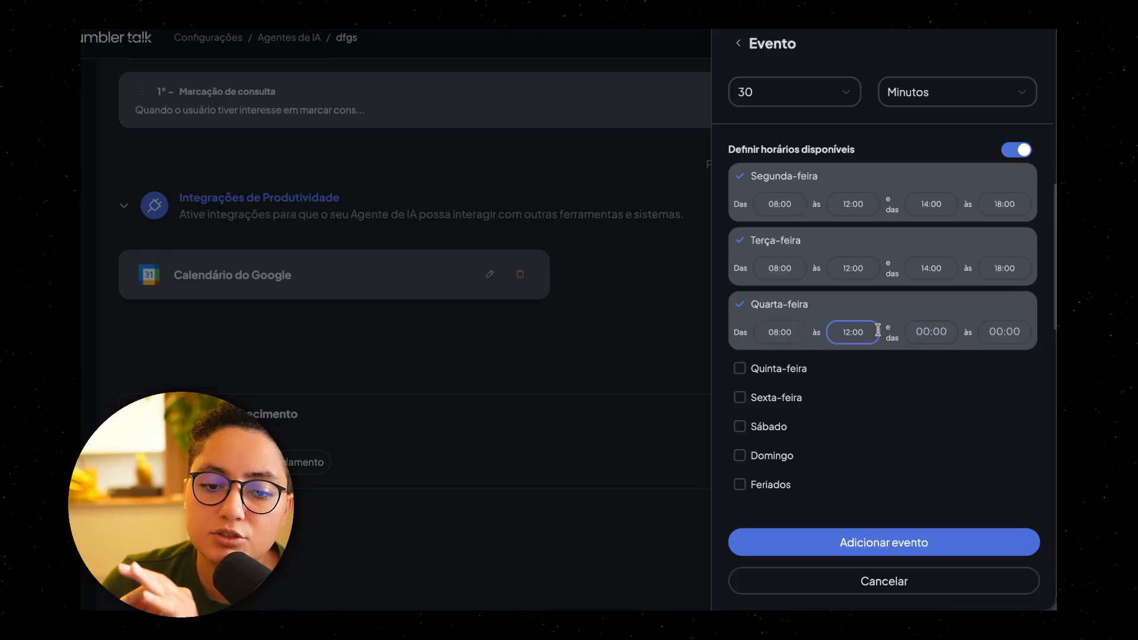
scroll(878, 330, "down", 5)
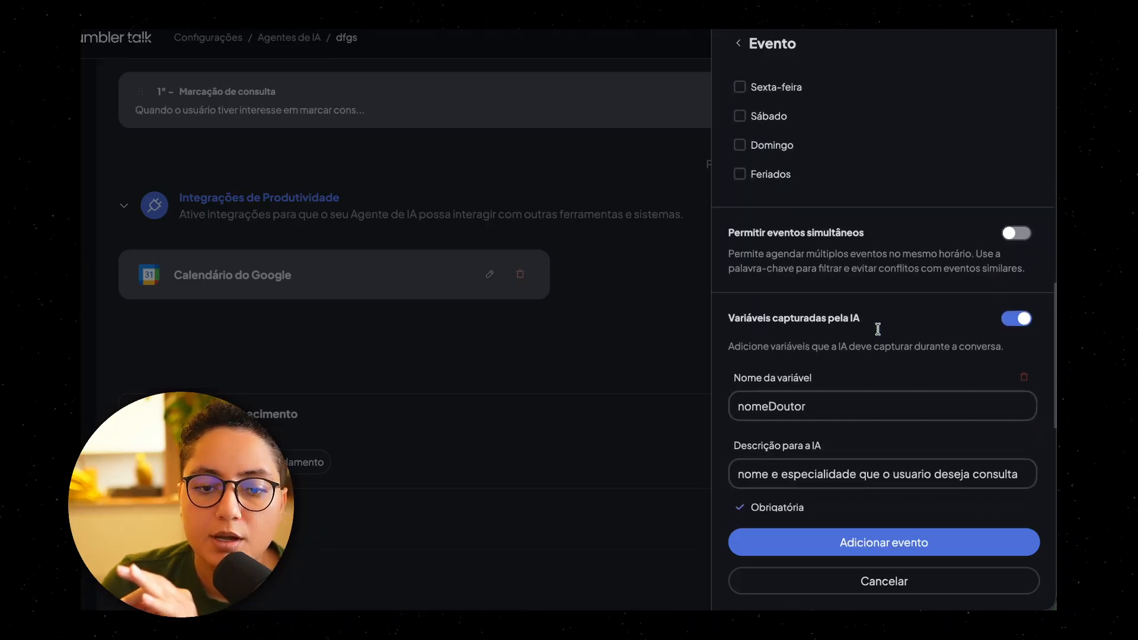
scroll(882, 320, "up", 1)
scroll(859, 329, "down", 5)
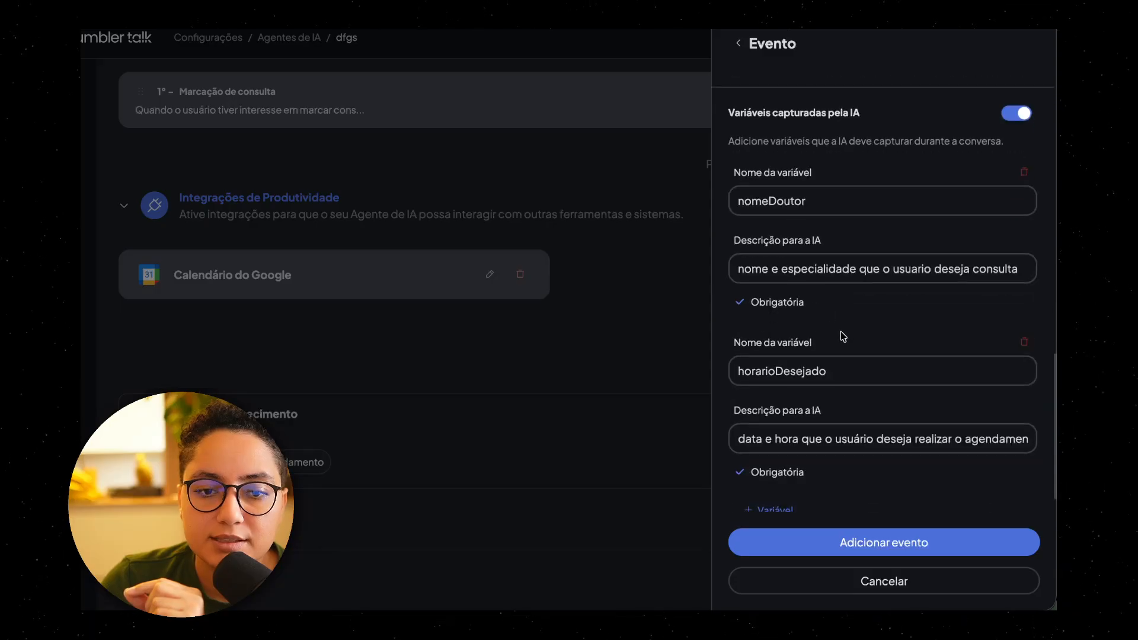
Step: Examine the option that allows simultaneous events in the dermatology event's advanced settings
scroll(842, 332, "up", 2)
left_click_drag(735, 157, 784, 153)
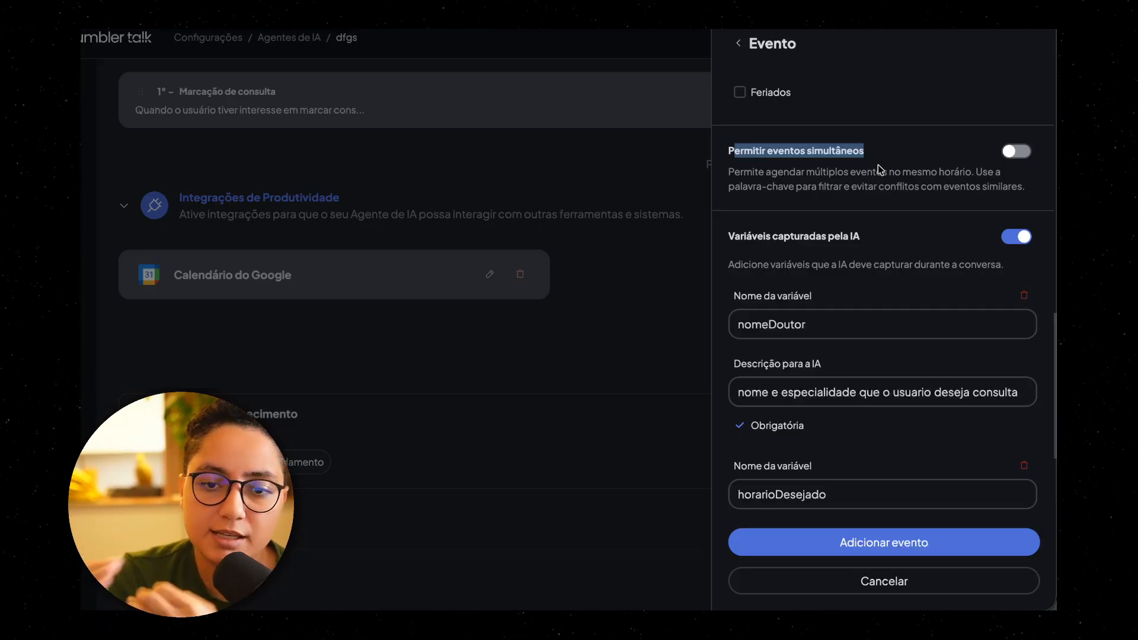
left_click(878, 165)
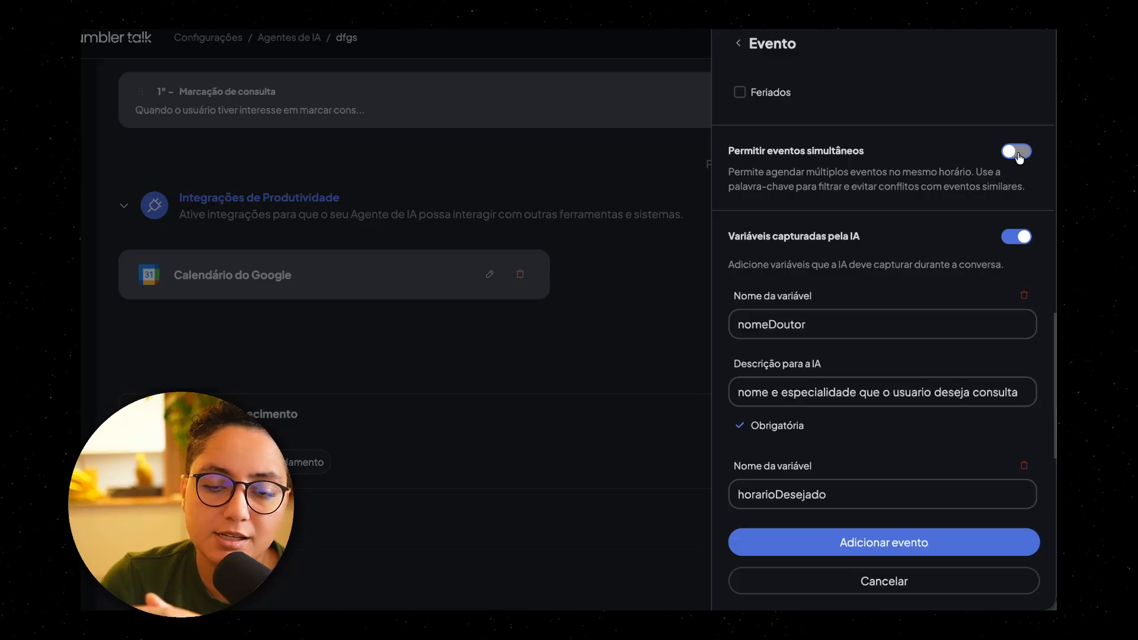
Step: Review the variables captured by the AI, starting with nomeDoutor, its AI description and its mandatory option
scroll(982, 193, "down", 1)
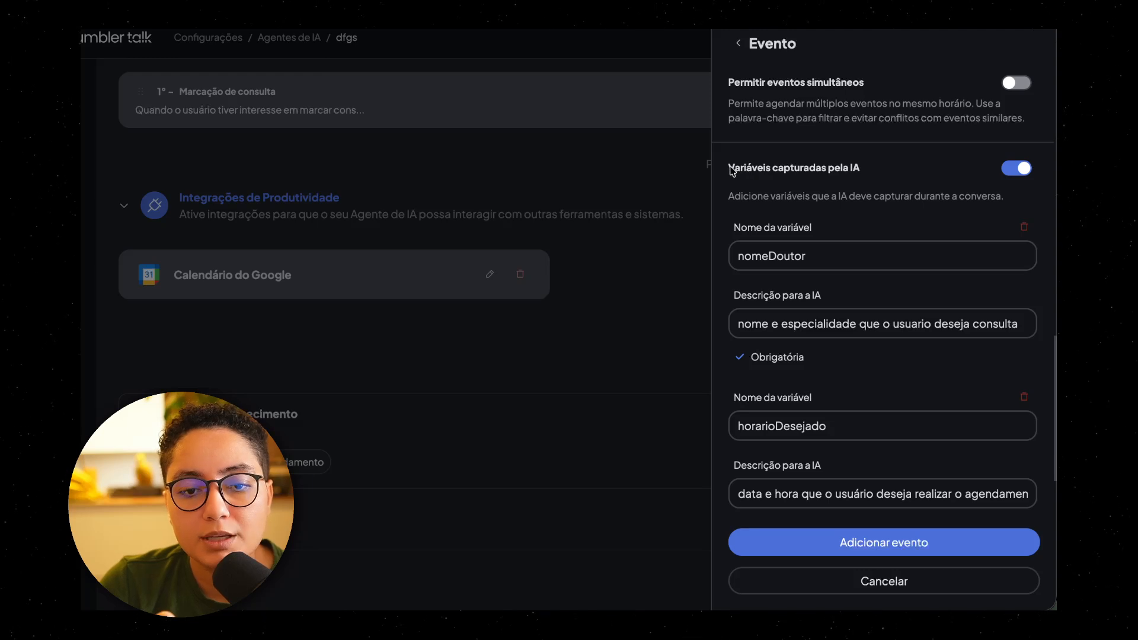
left_click_drag(732, 170, 871, 177)
left_click(920, 182)
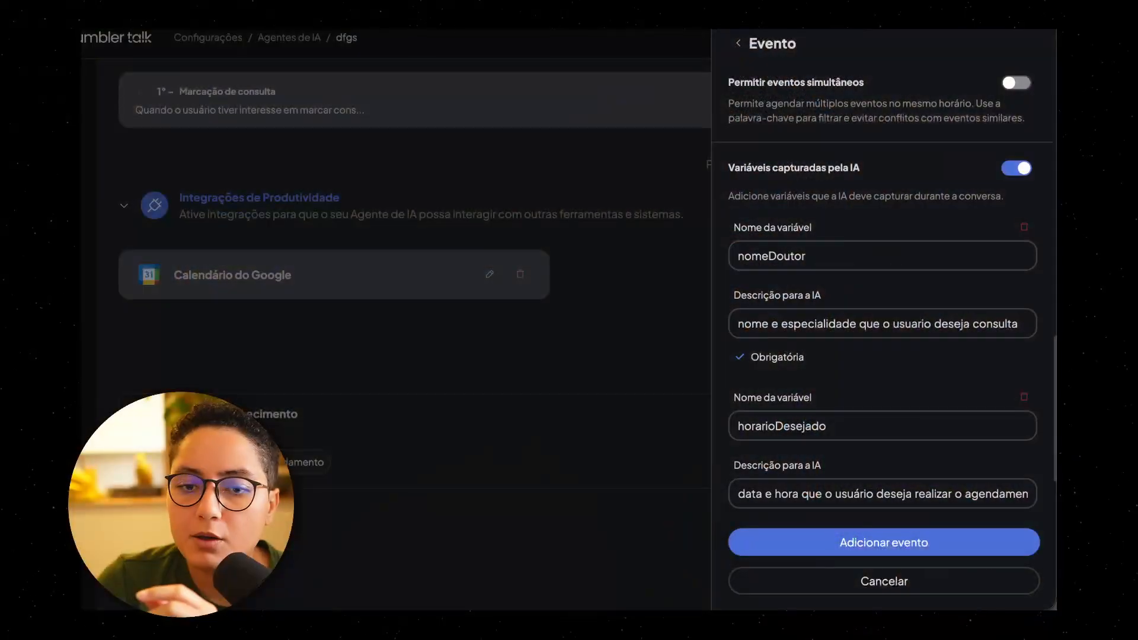
double_click(779, 259)
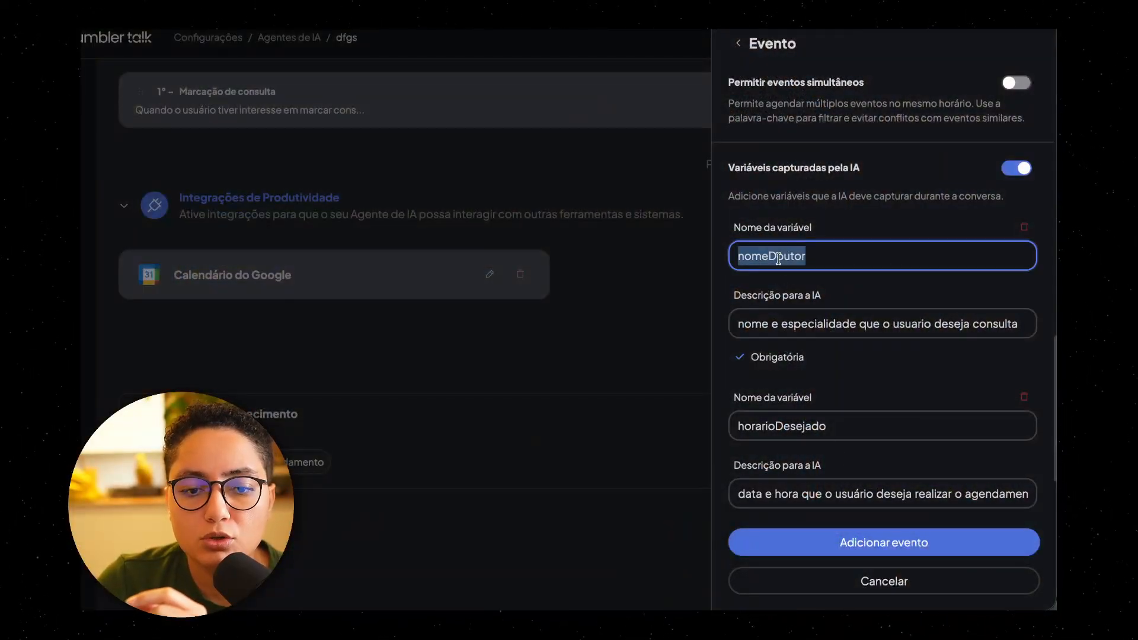
left_click_drag(738, 324, 1019, 325)
scroll(770, 324, "down", 1)
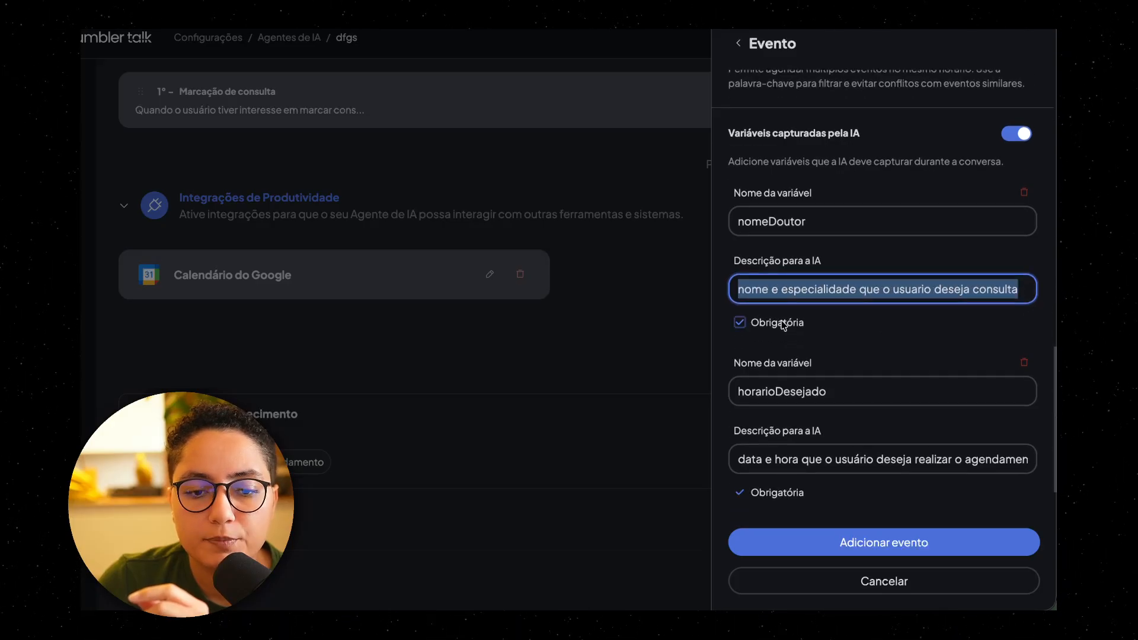
scroll(771, 325, "down", 1)
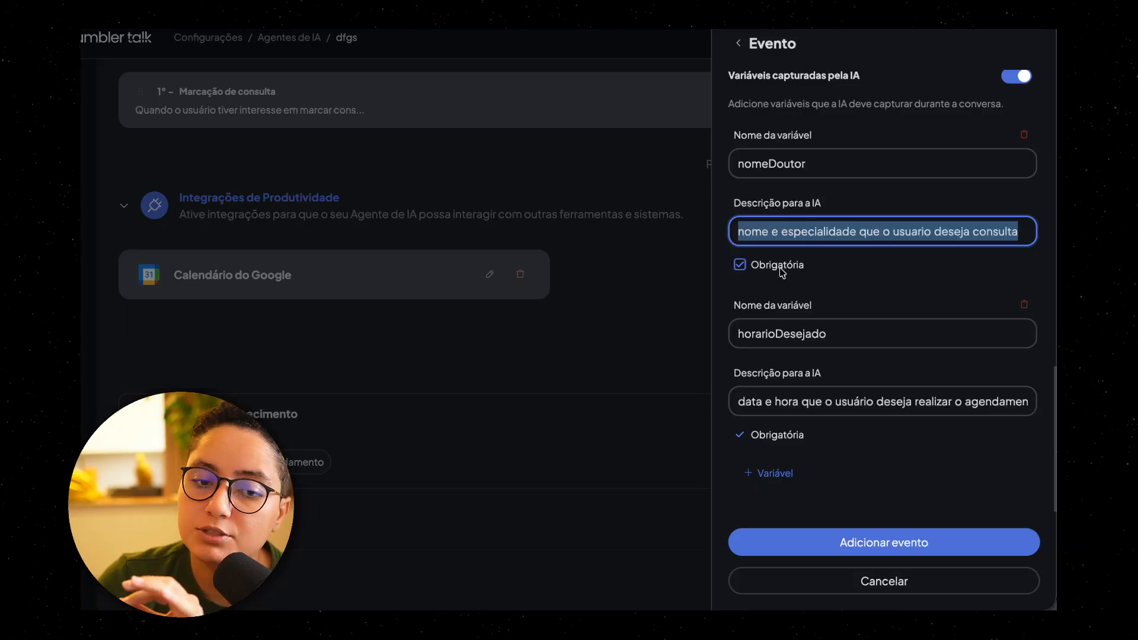
Step: Review the horarioDesejado variable and its AI description, and return to the calendar's event list
left_click_drag(744, 333, 853, 323)
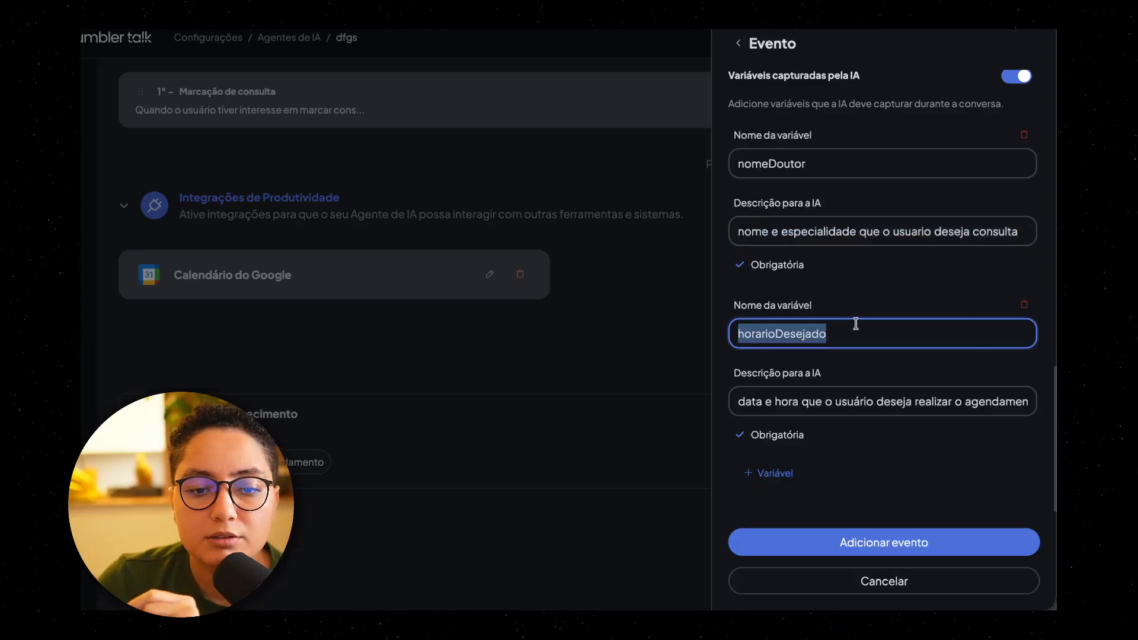
left_click_drag(742, 402, 1043, 410)
left_click(970, 418)
scroll(918, 401, "up", 15)
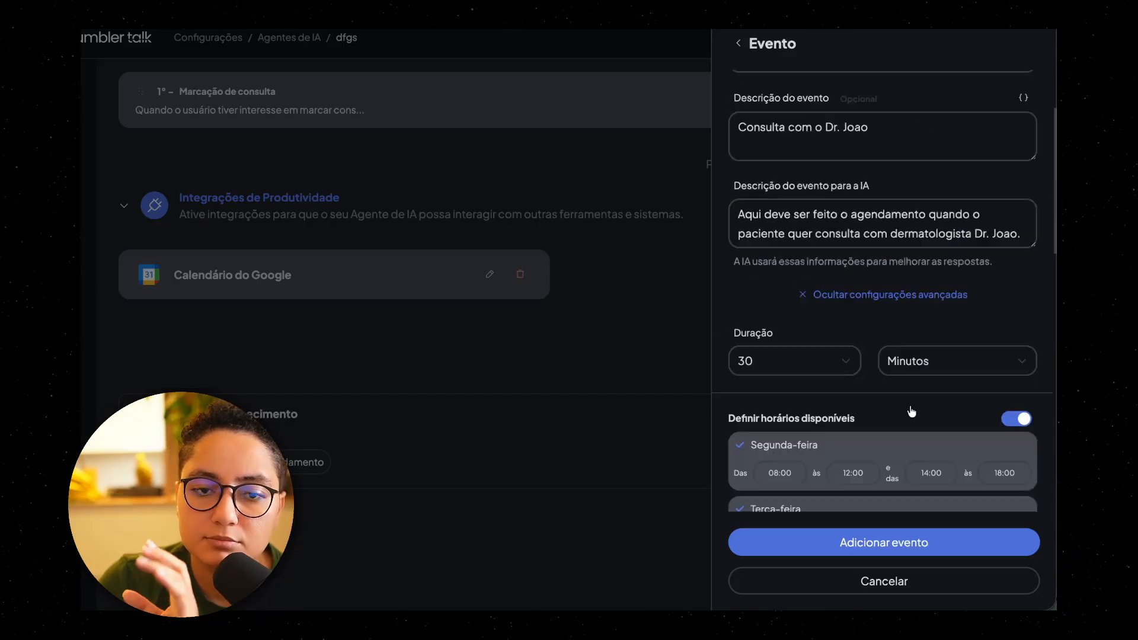
left_click(737, 46)
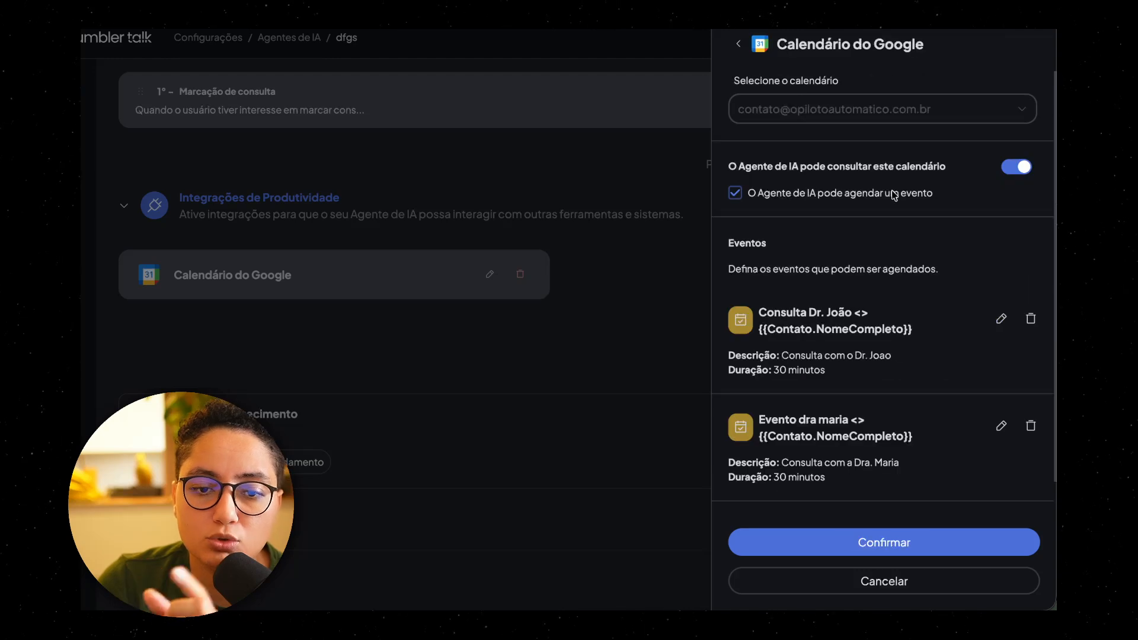
Step: Open the second calendar event, review its available hours, captured variables and endocrinology description, and return to the event list
scroll(830, 356, "down", 1)
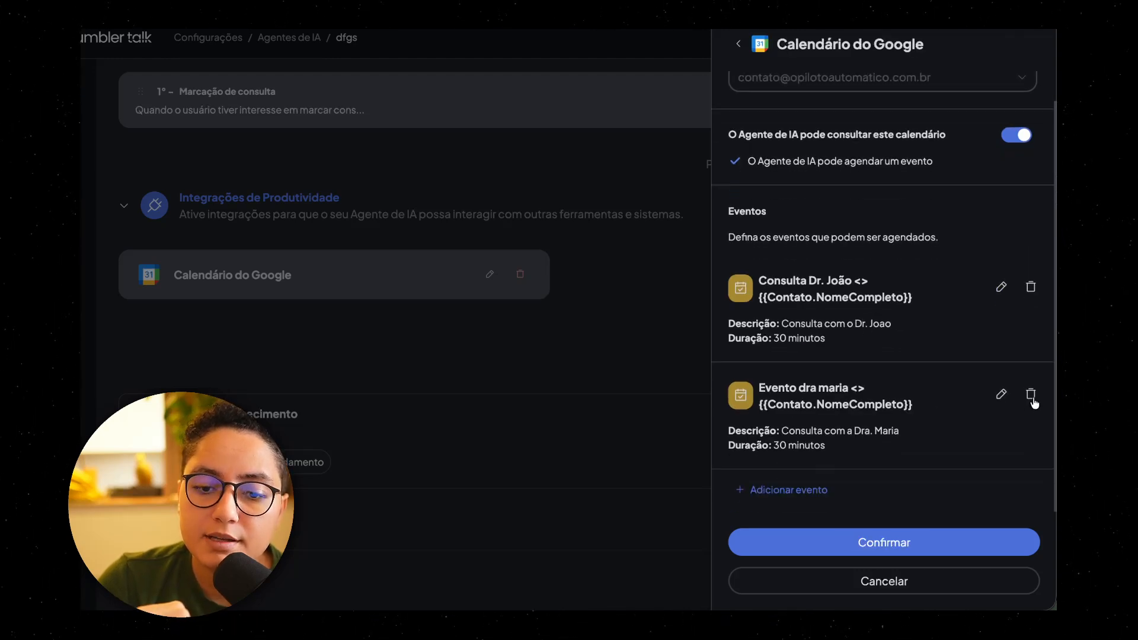
left_click(999, 394)
scroll(871, 347, "down", 4)
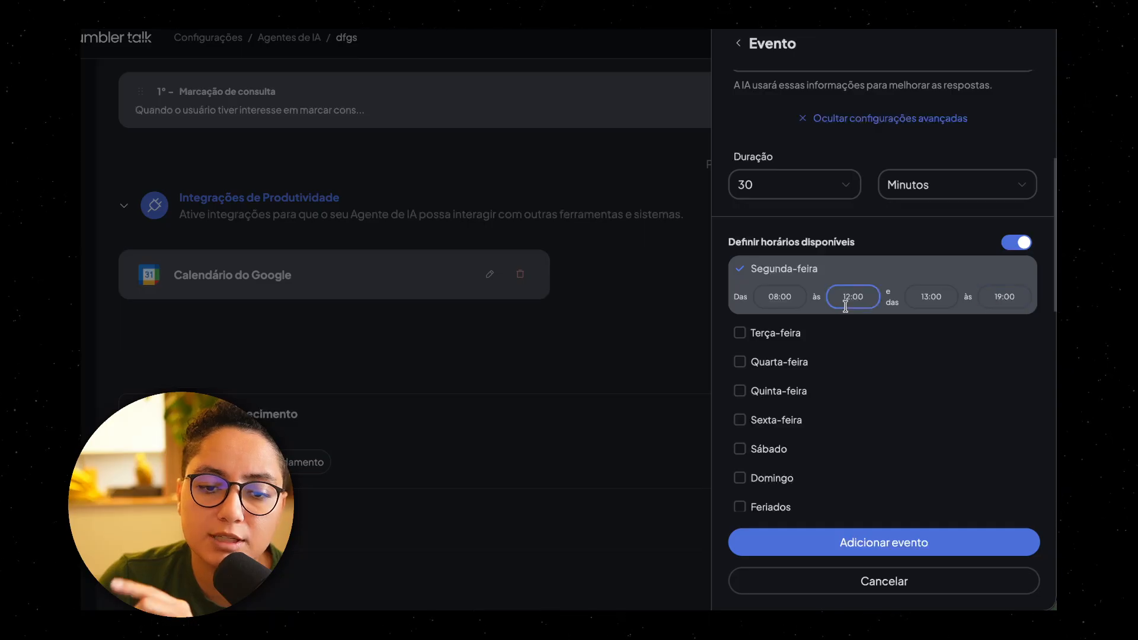
scroll(924, 352, "down", 1)
scroll(923, 352, "down", 10)
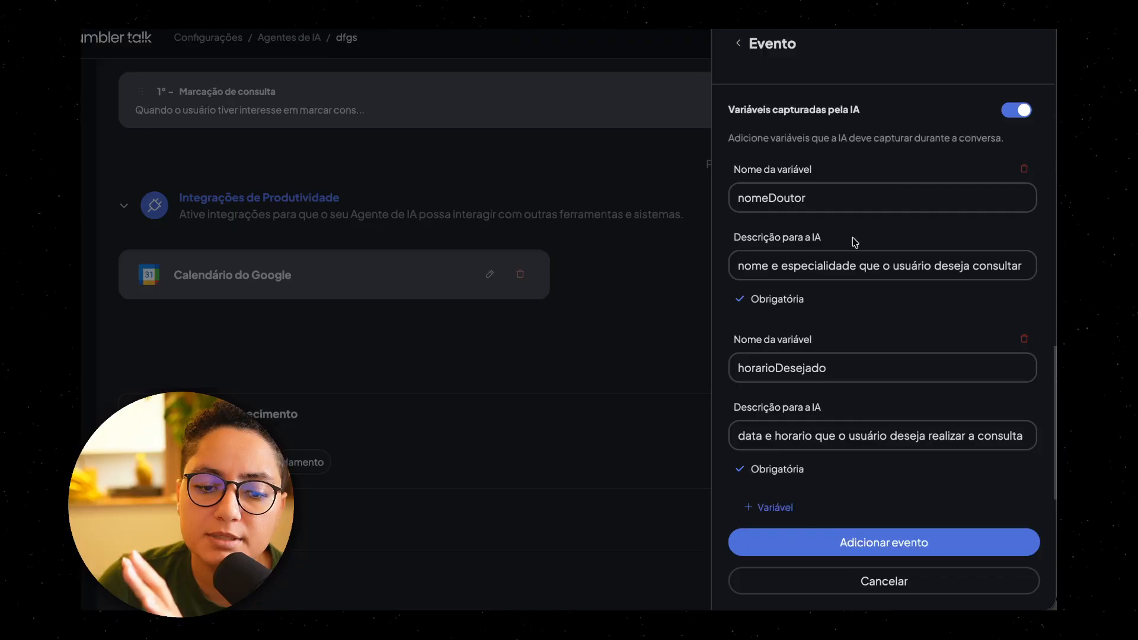
scroll(862, 356, "down", 1)
scroll(866, 368, "up", 10)
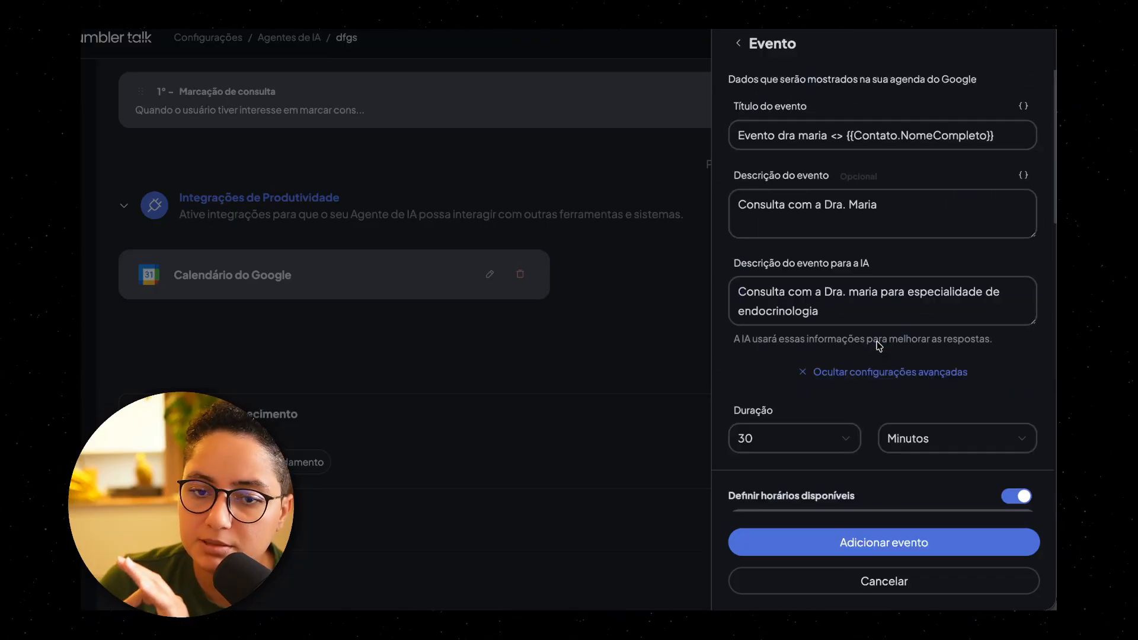
left_click(741, 43)
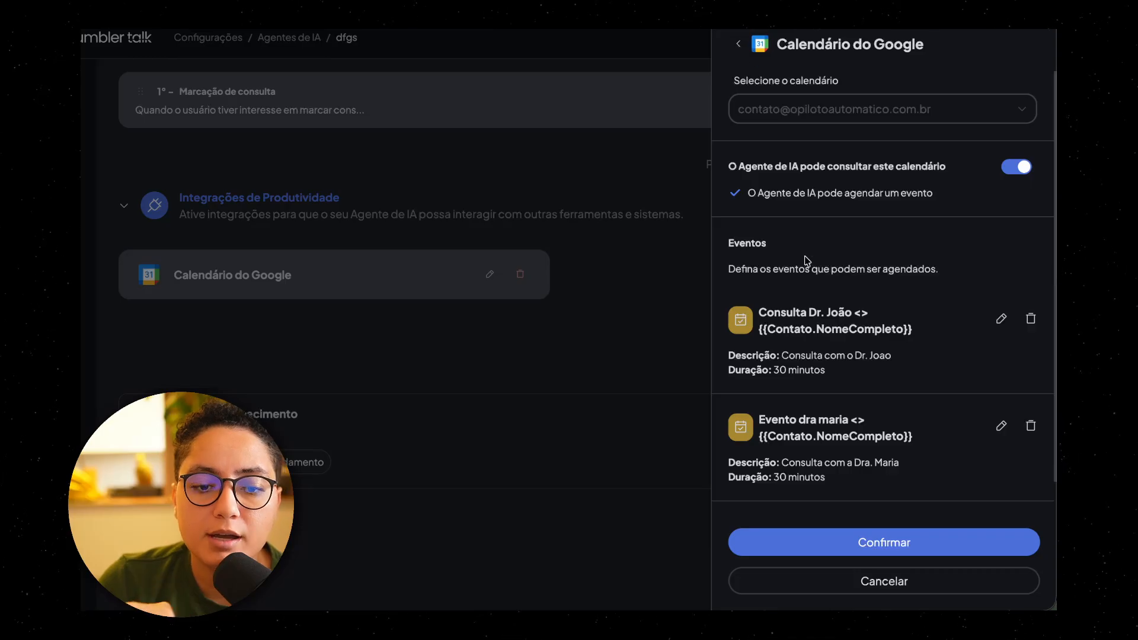
Step: Check the calendar's event list and leave the Google Calendar integration to return to the agent's settings
scroll(788, 285, "down", 1)
scroll(764, 178, "up", 1)
left_click(740, 44)
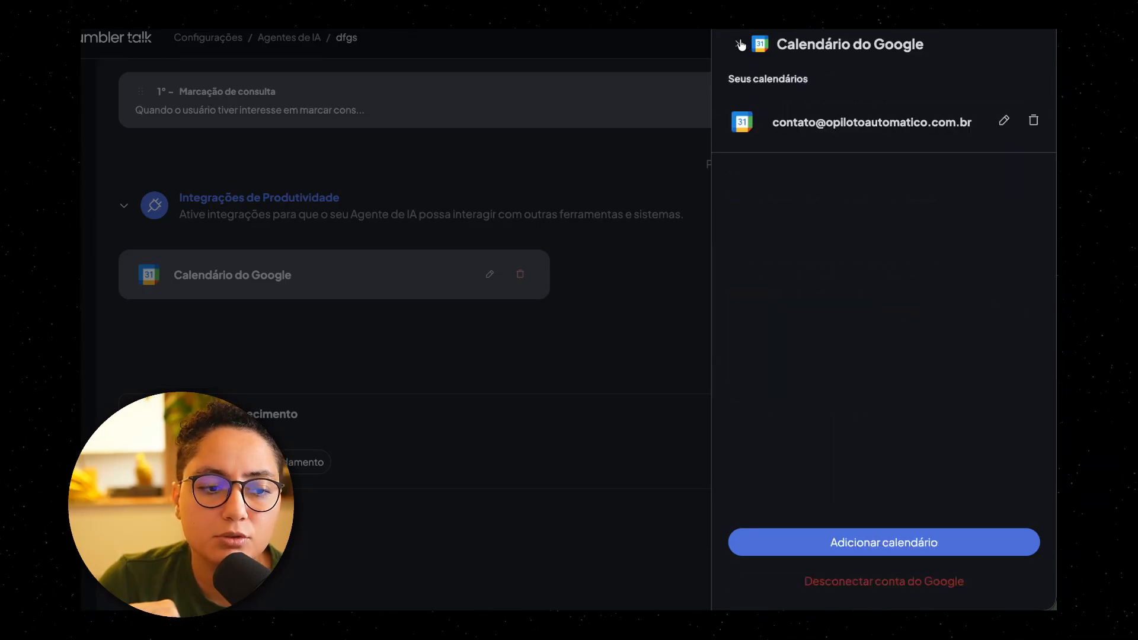
left_click(739, 44)
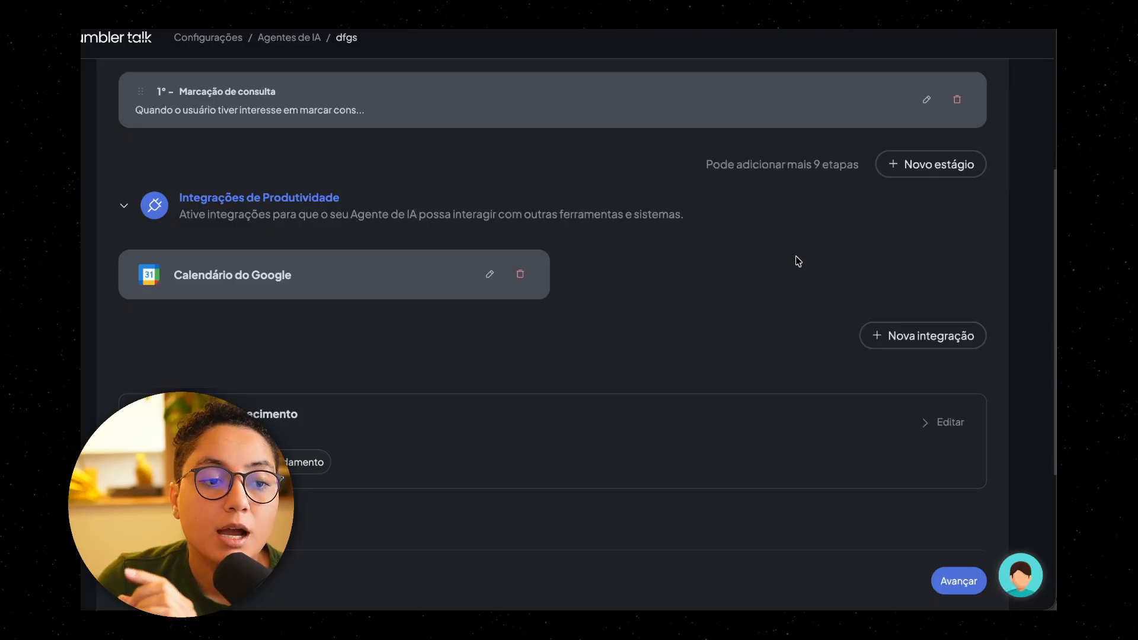
Step: Open the agent's Base de conhecimento for editing and examine the connected Agendamento and Marcação de consulta bases
scroll(795, 301, "up", 1)
scroll(796, 300, "down", 2)
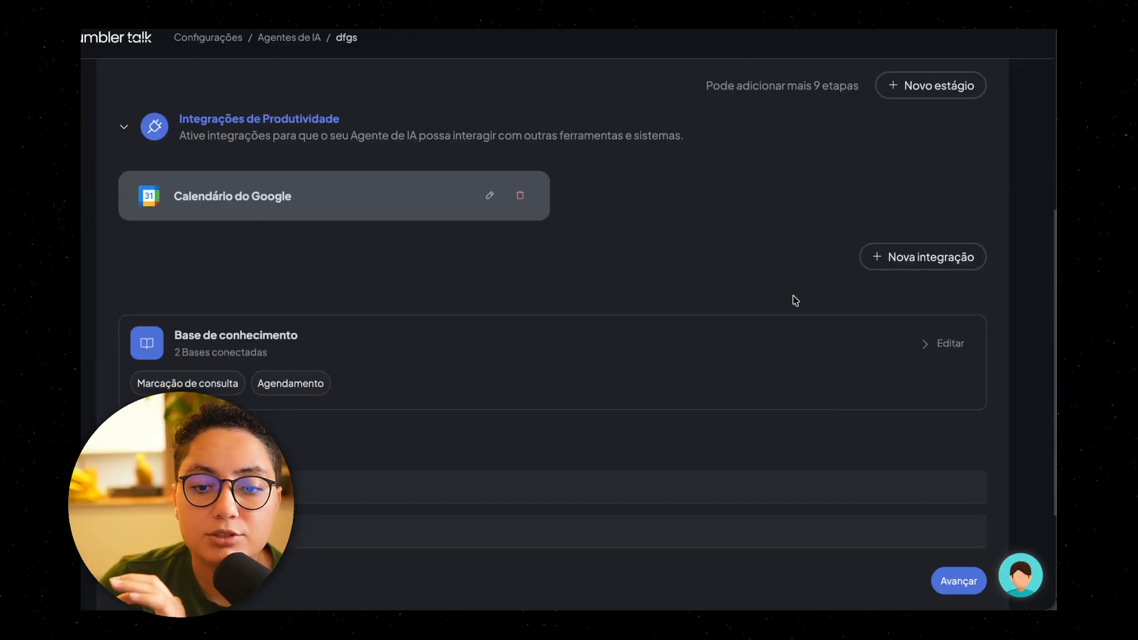
scroll(613, 313, "down", 2)
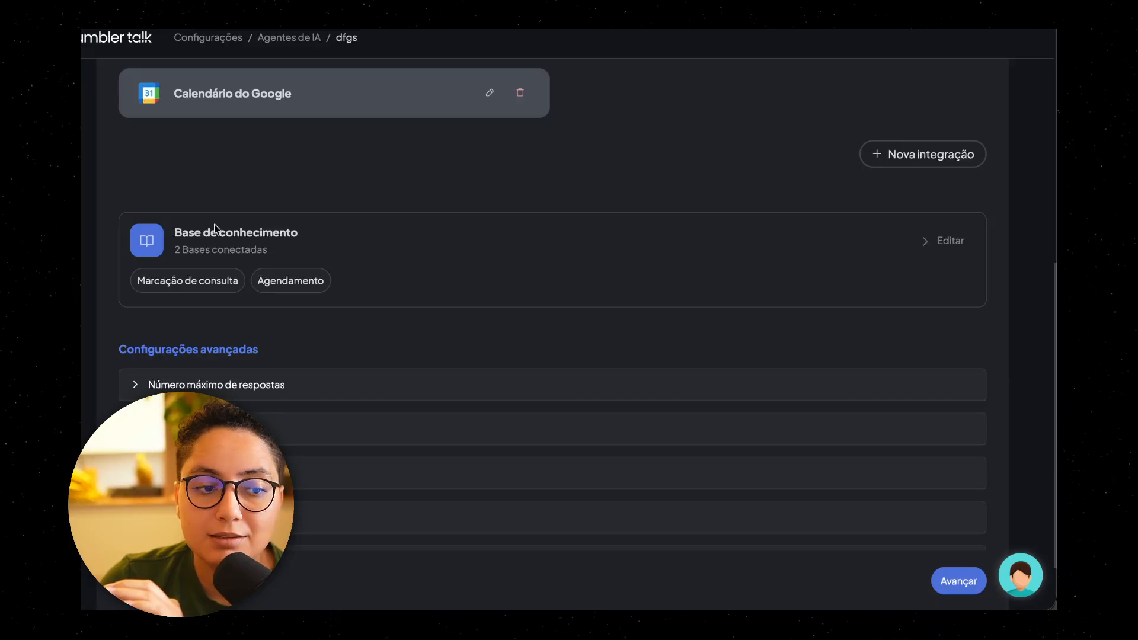
left_click_drag(176, 232, 358, 238)
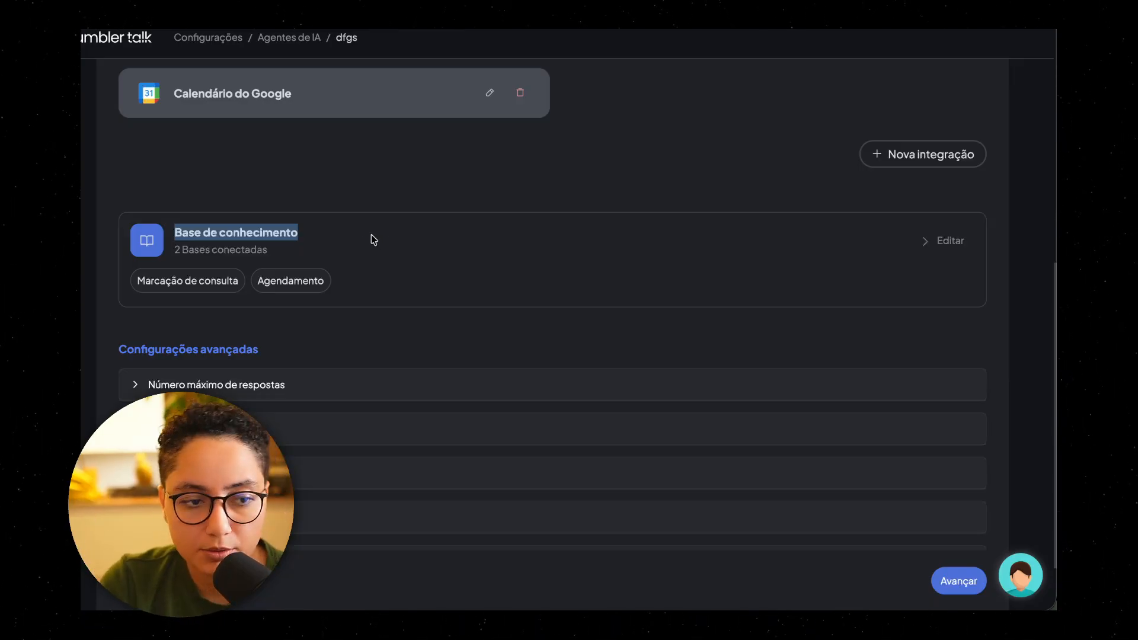
left_click(947, 244)
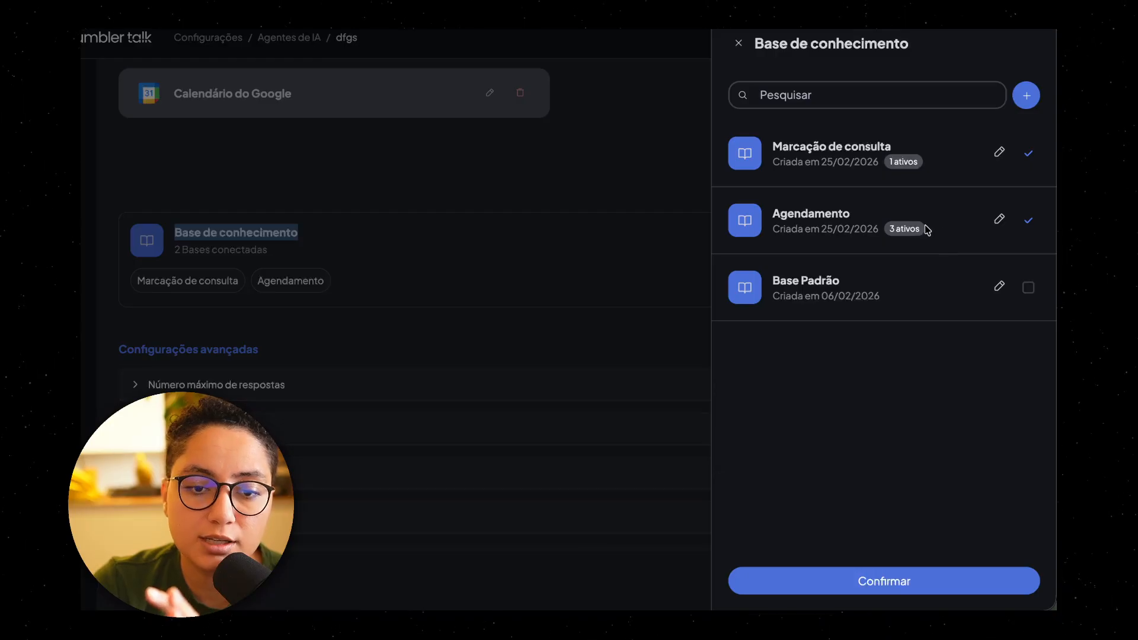
left_click_drag(779, 216, 872, 219)
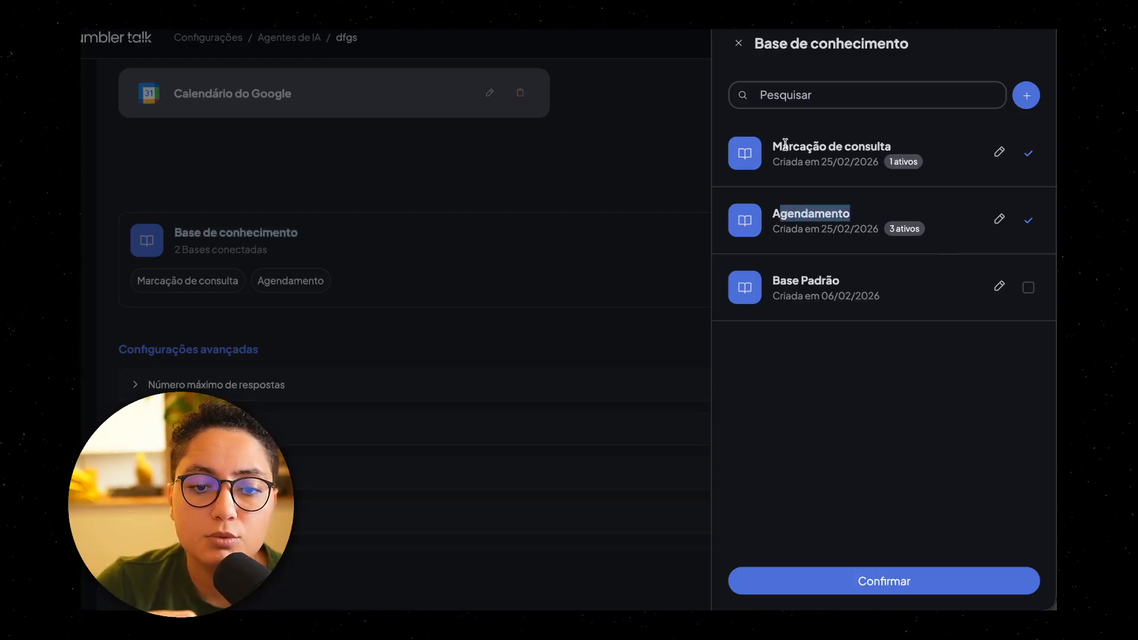
Step: Open the Marcação de consulta base, review its answer on which doctors attend the clinic, and return to the list of bases
left_click_drag(784, 144, 894, 151)
left_click(943, 147)
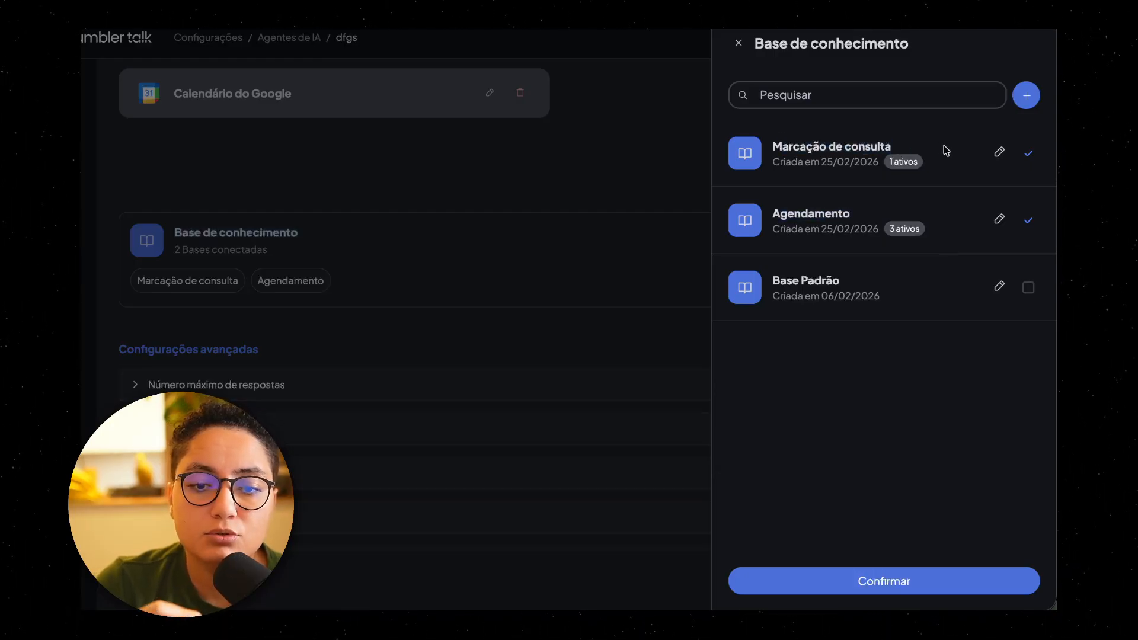
left_click(1000, 153)
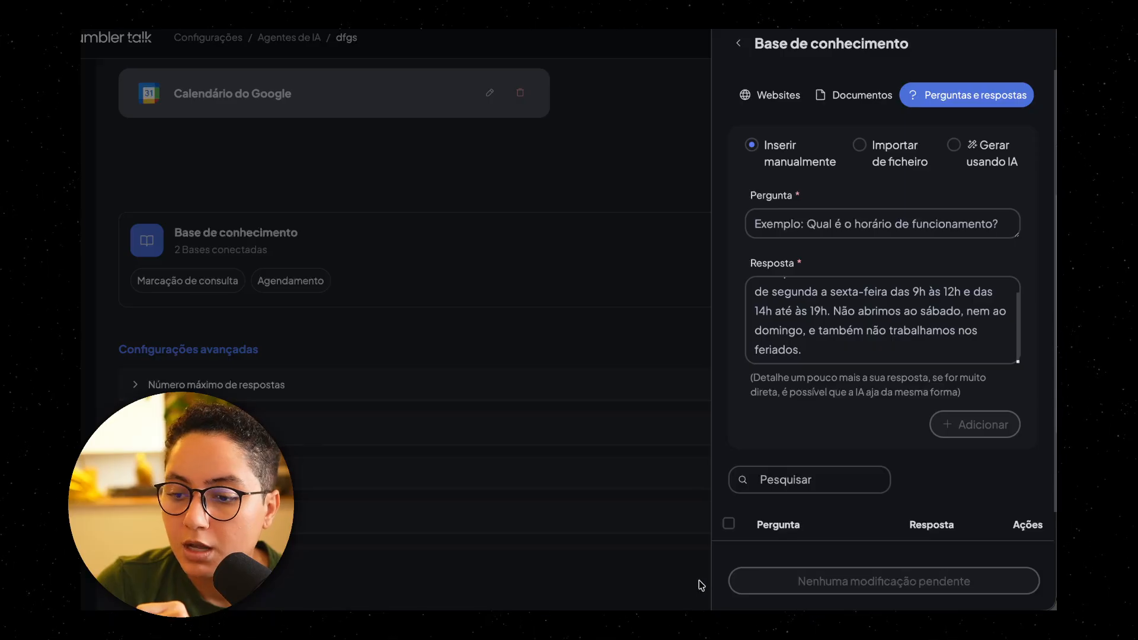
scroll(887, 445, "down", 1)
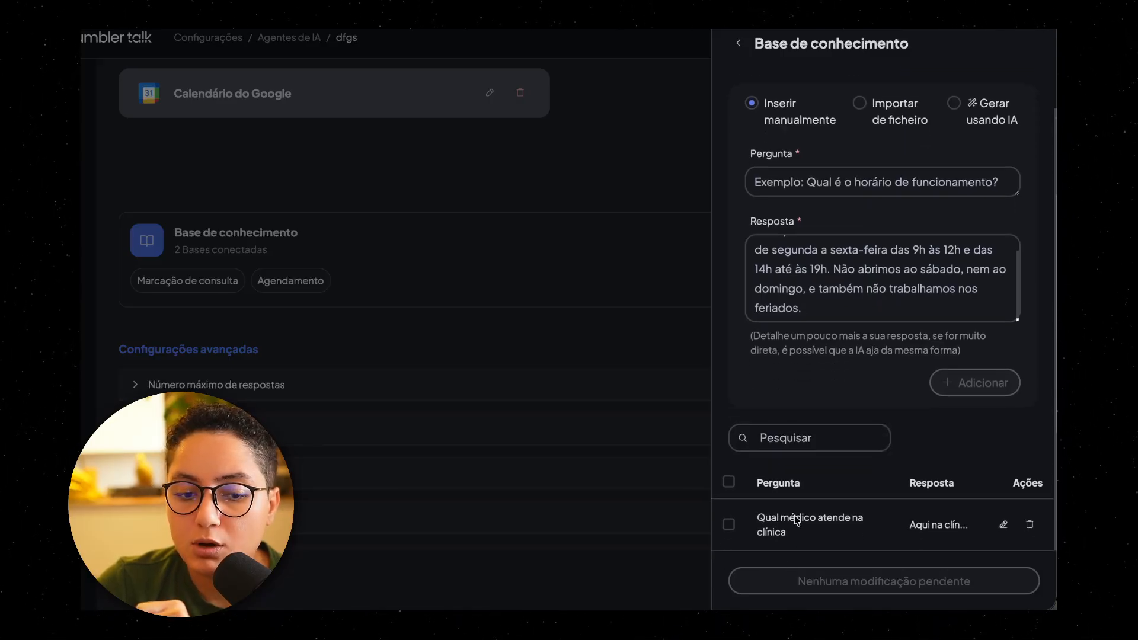
left_click(1003, 525)
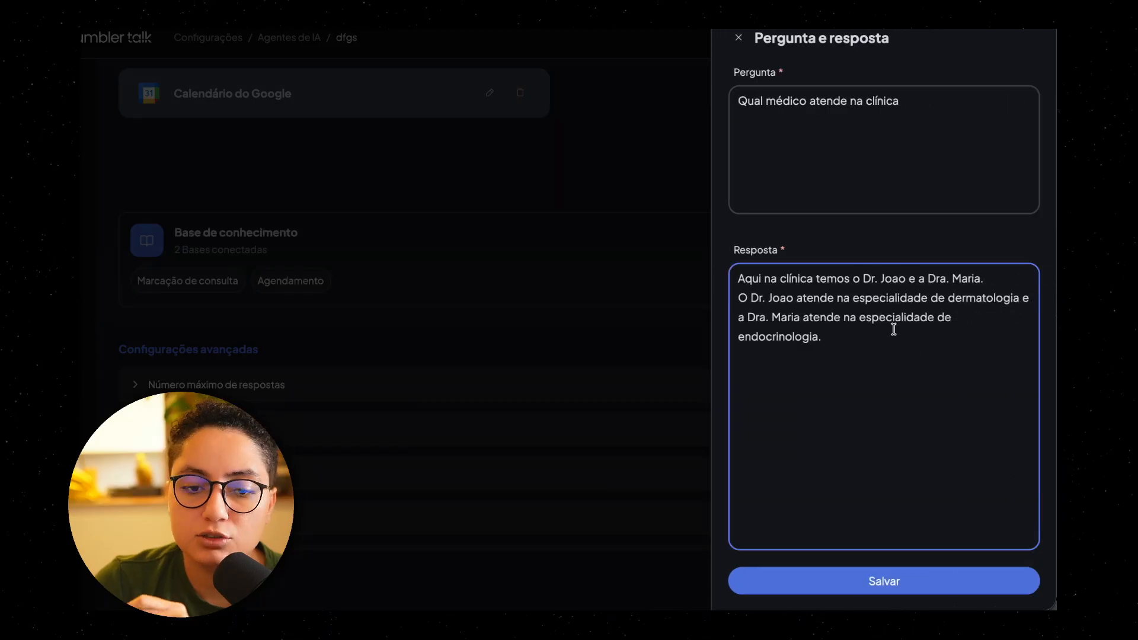
left_click_drag(745, 278, 863, 345)
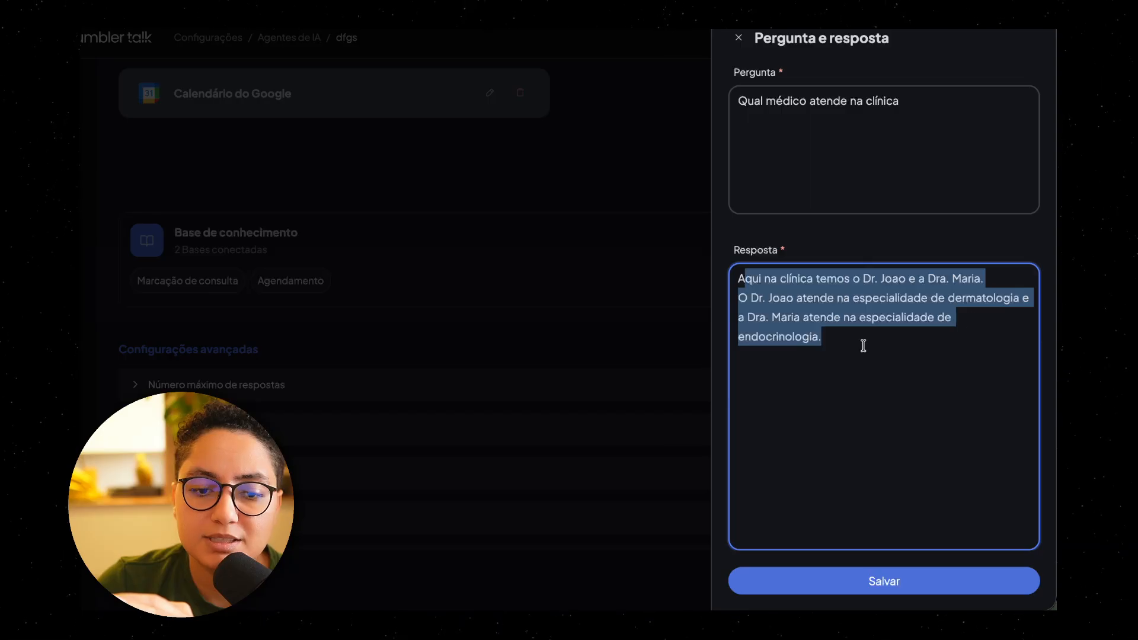
left_click(883, 355)
left_click(738, 37)
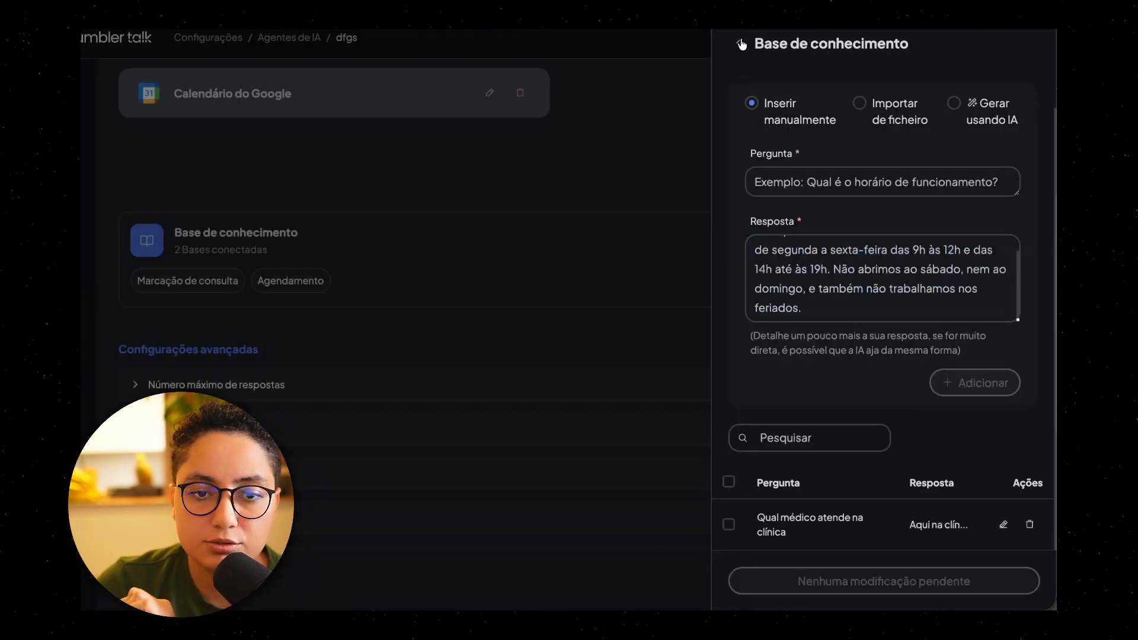
left_click(740, 44)
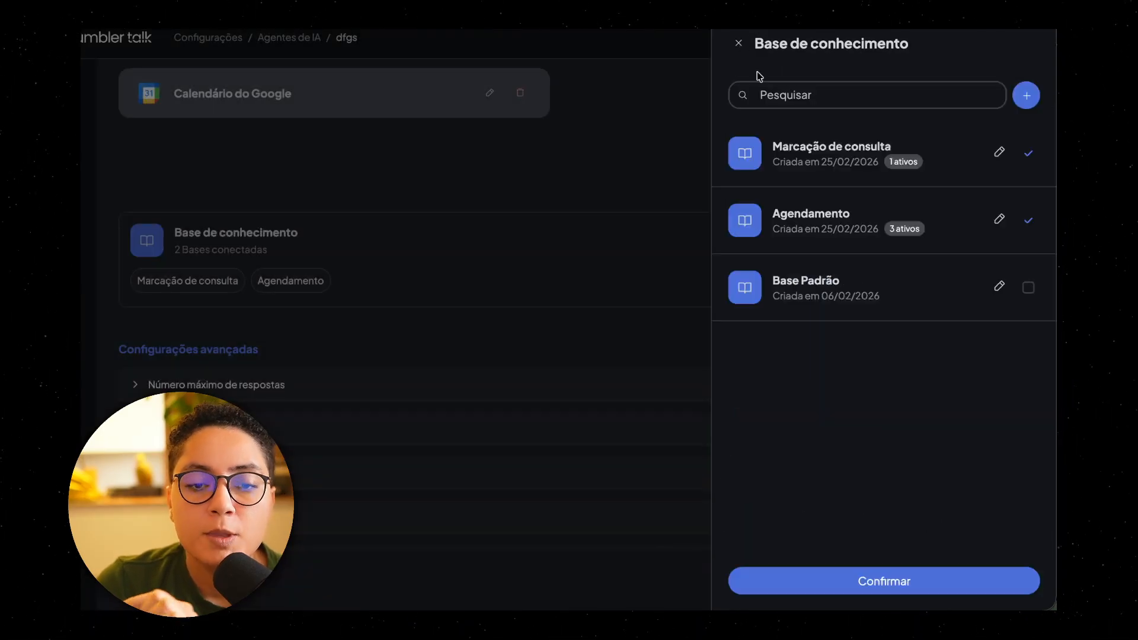
Step: Open the Agendamento base and review the consultation duration in its Regras para agendamento answer
left_click(999, 221)
scroll(797, 237, "down", 3)
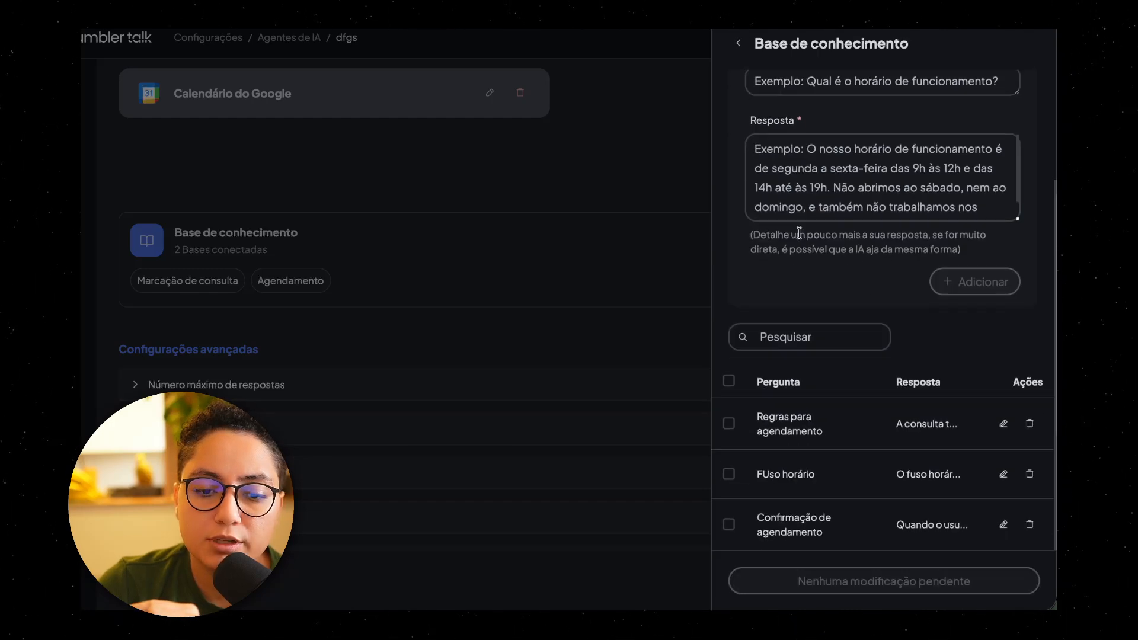
left_click(1003, 423)
left_click_drag(751, 280, 956, 291)
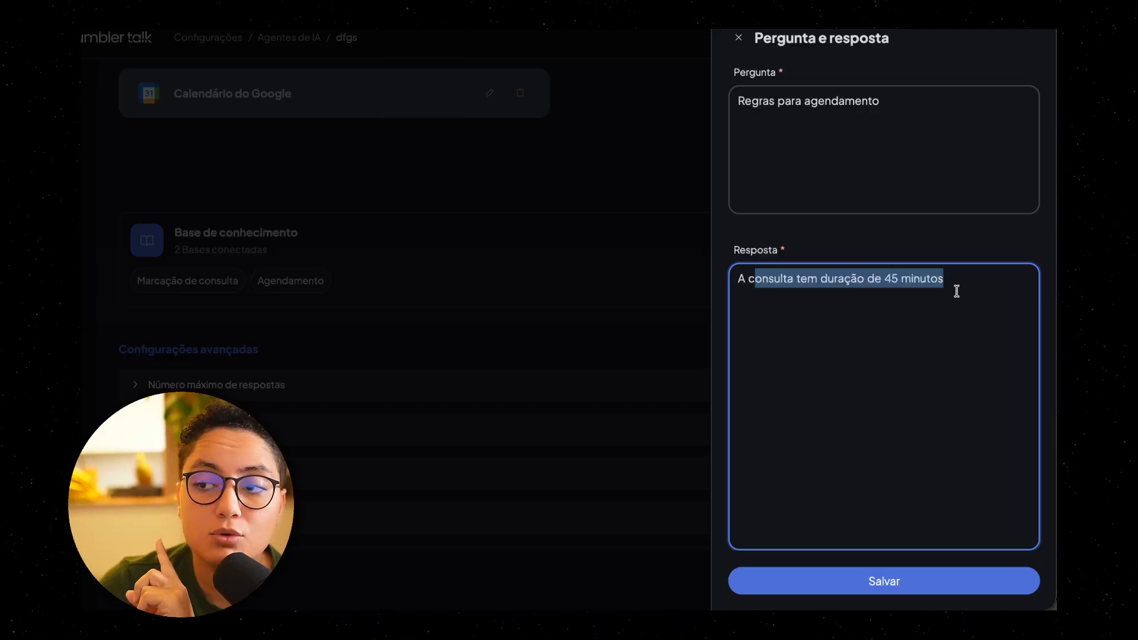
left_click(956, 291)
left_click(738, 37)
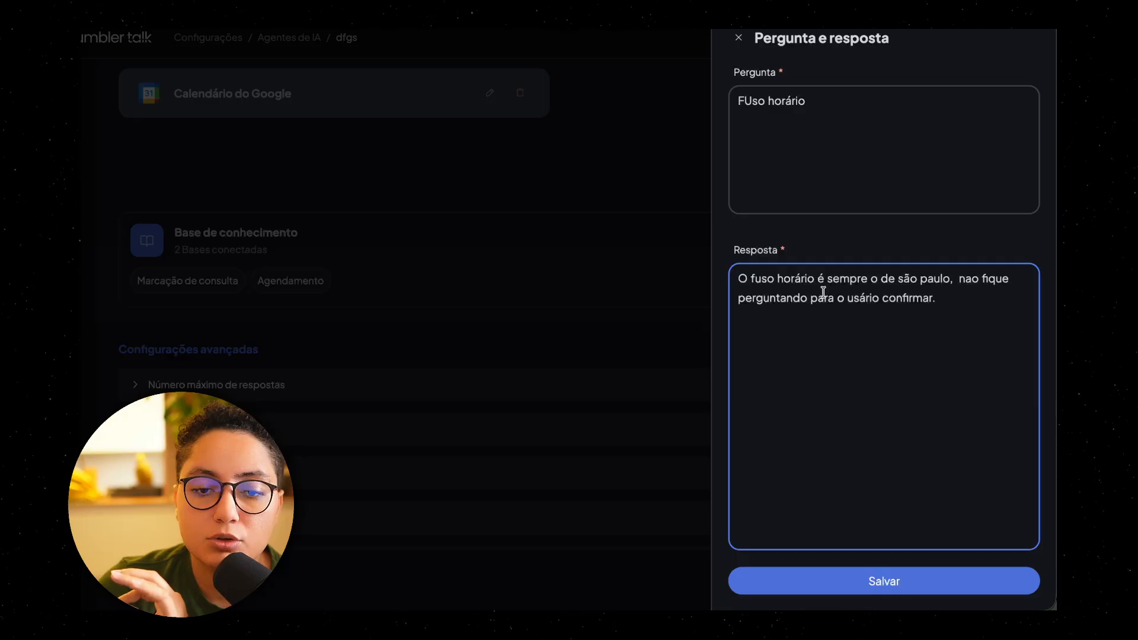
Step: Examine the time zone instruction in the FUso horário answer and close the entry without editing it
left_click_drag(831, 280, 937, 299)
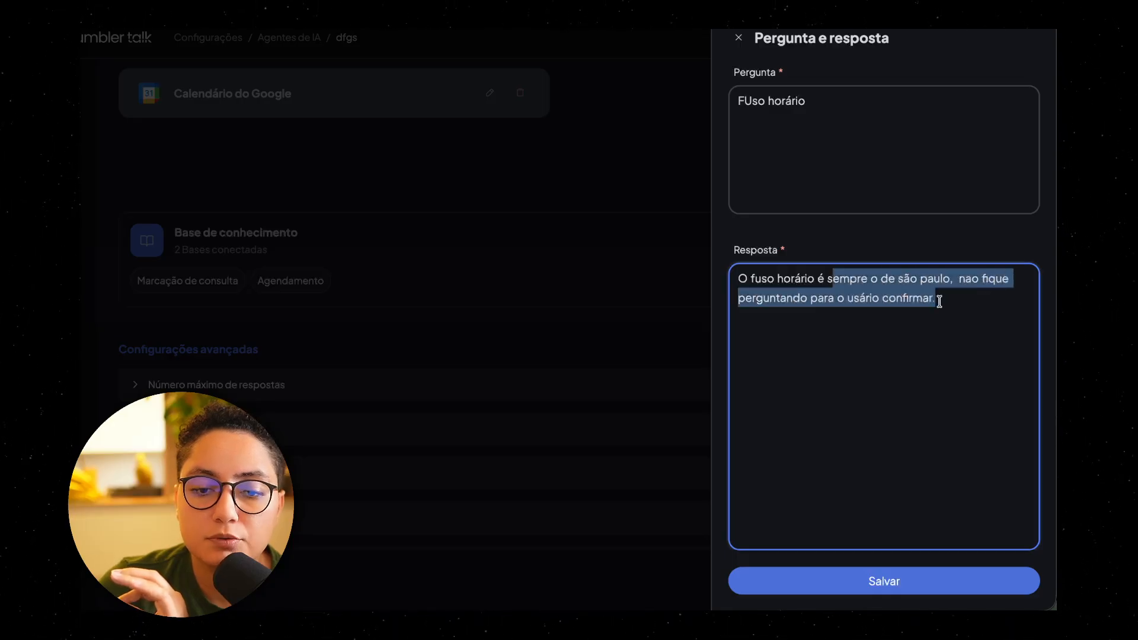
left_click(951, 302)
left_click(739, 37)
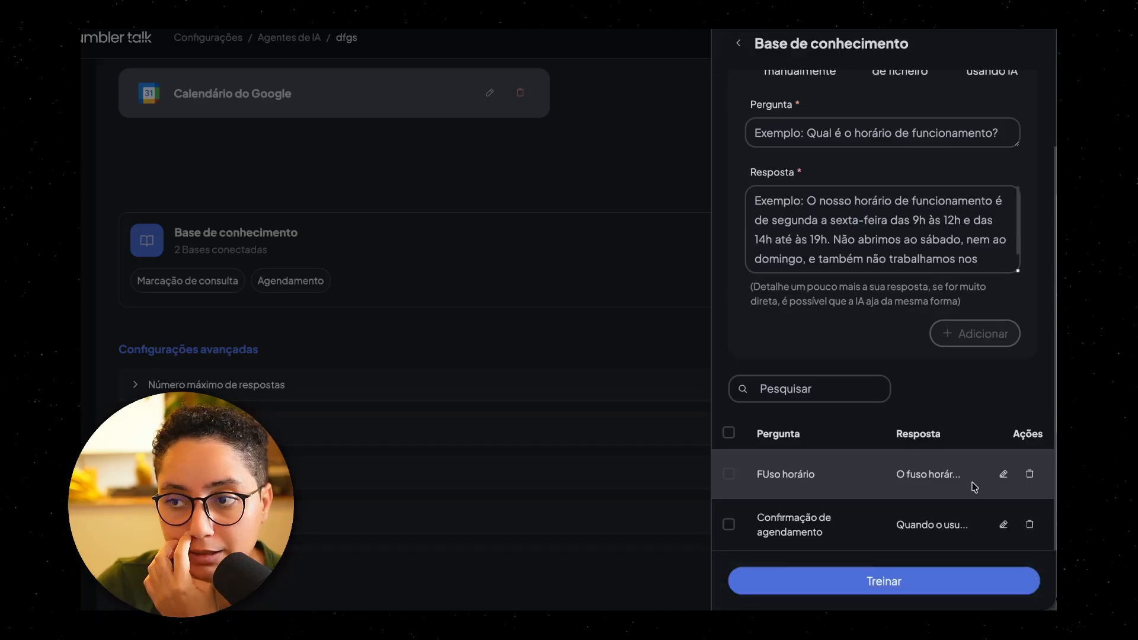
Step: Review the Confirmação de agendamento answer, close it, and train the Agendamento base on its pending changes
left_click(1003, 525)
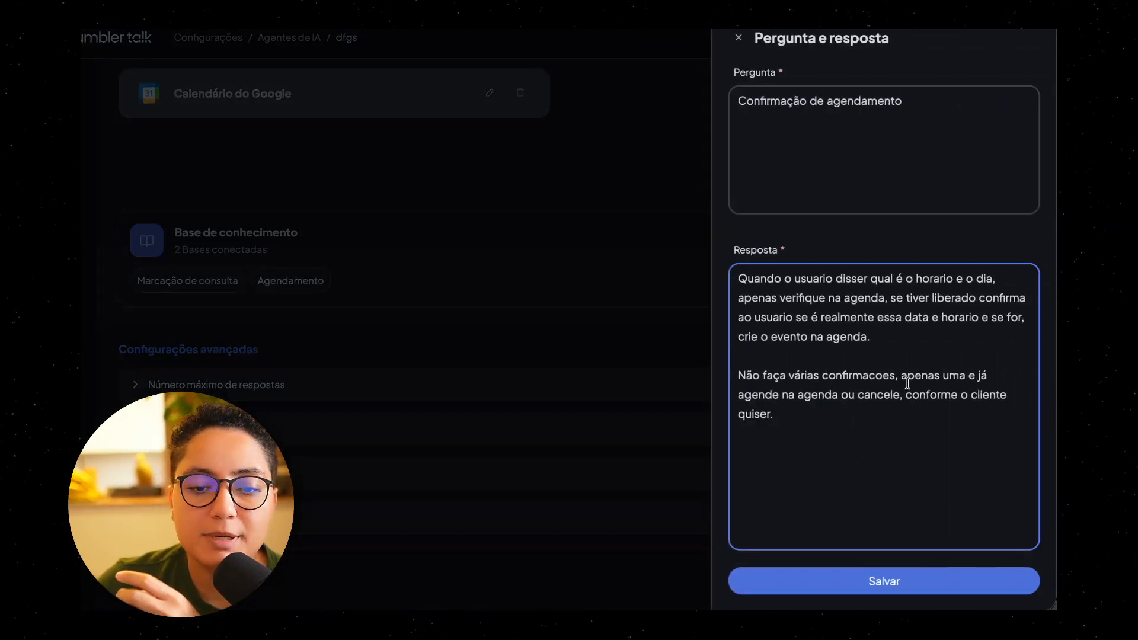
left_click_drag(752, 281, 893, 283)
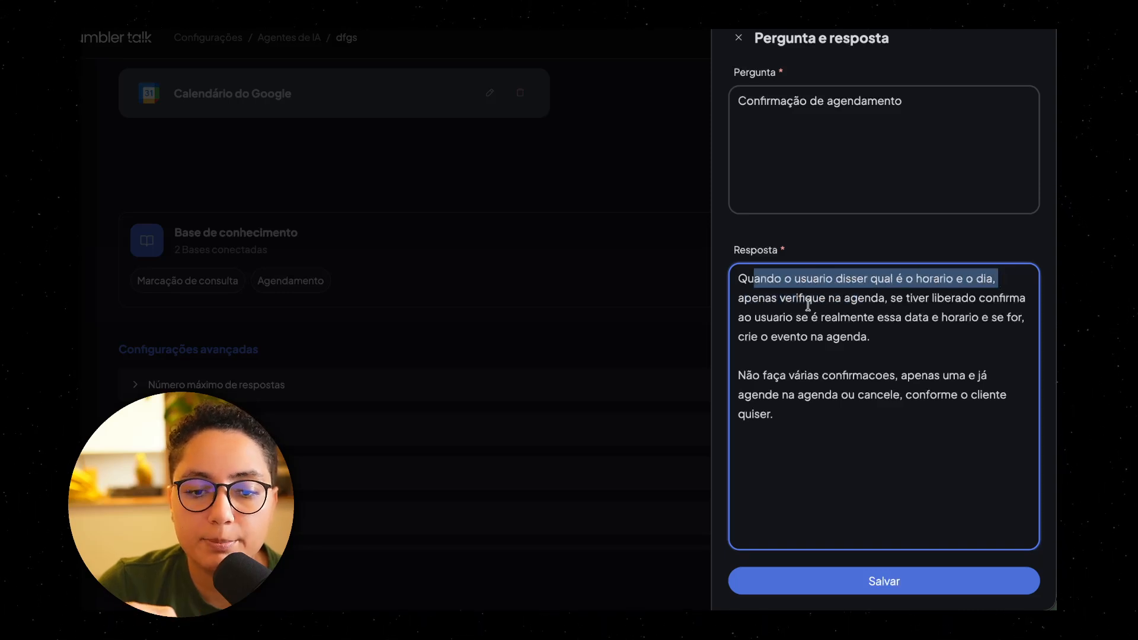
left_click_drag(811, 301, 825, 299)
left_click_drag(904, 304, 982, 320)
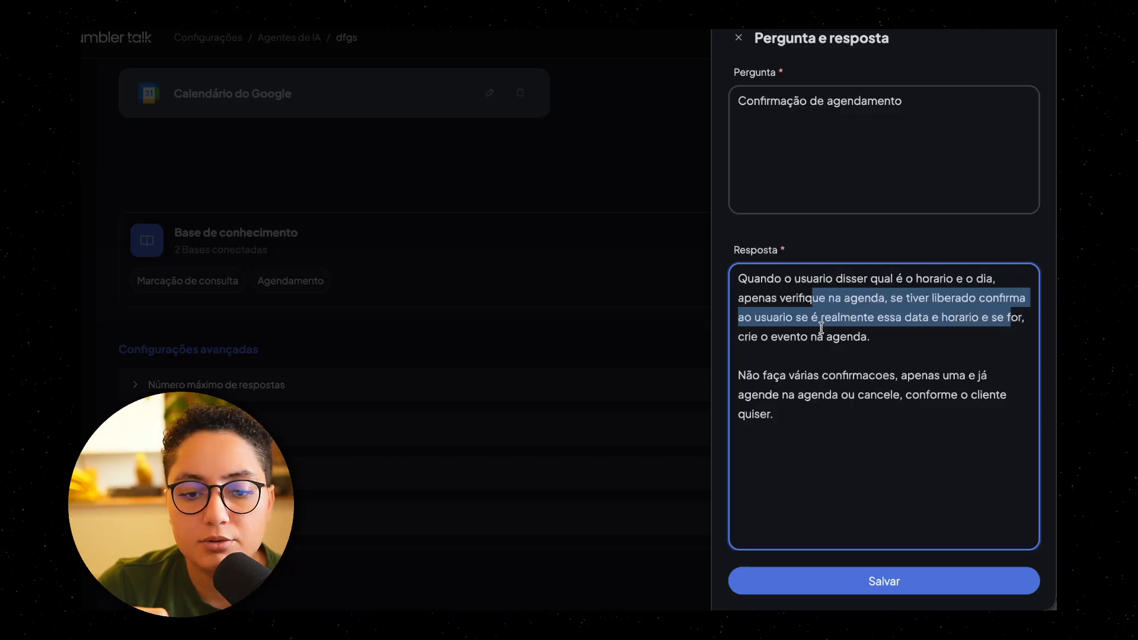
left_click_drag(791, 336, 899, 341)
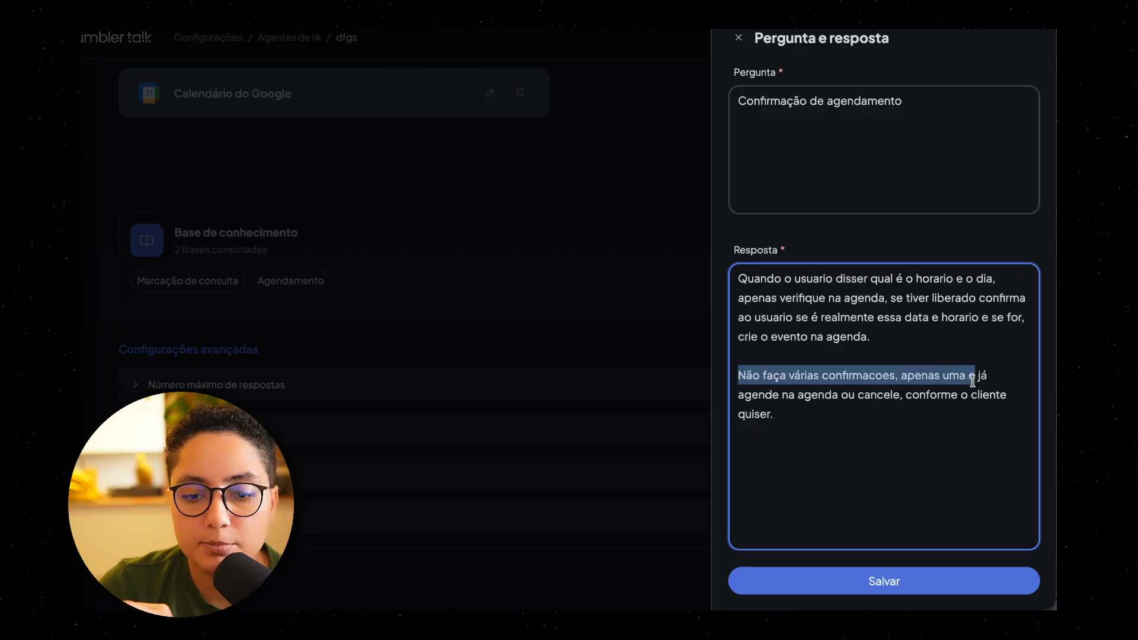
left_click_drag(992, 381, 874, 426)
left_click(875, 430)
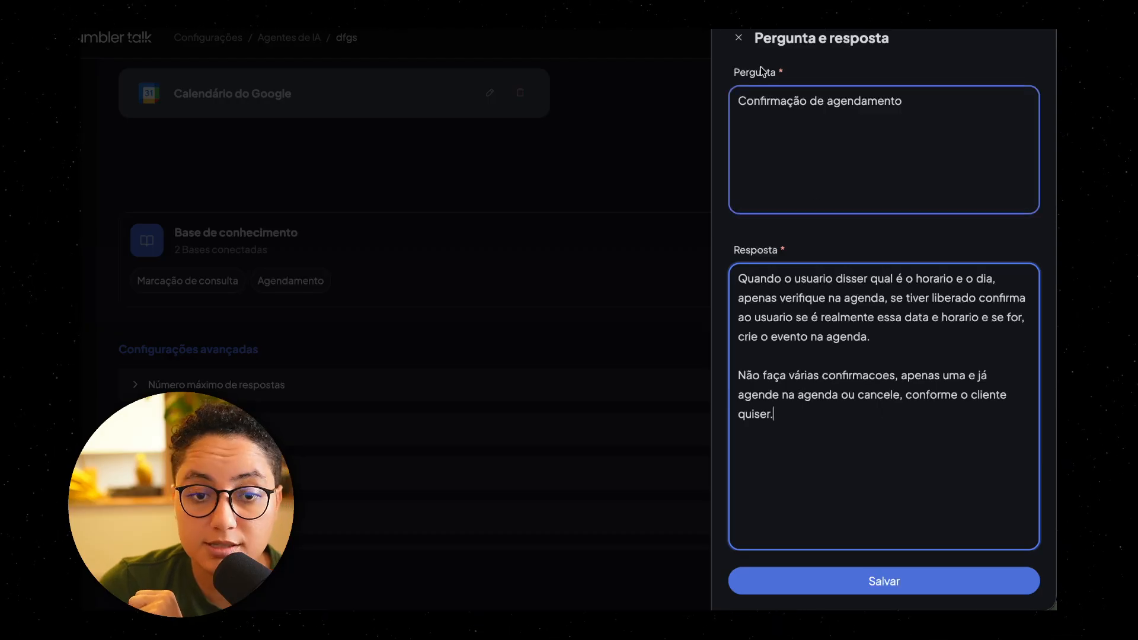
left_click(739, 38)
left_click(910, 591)
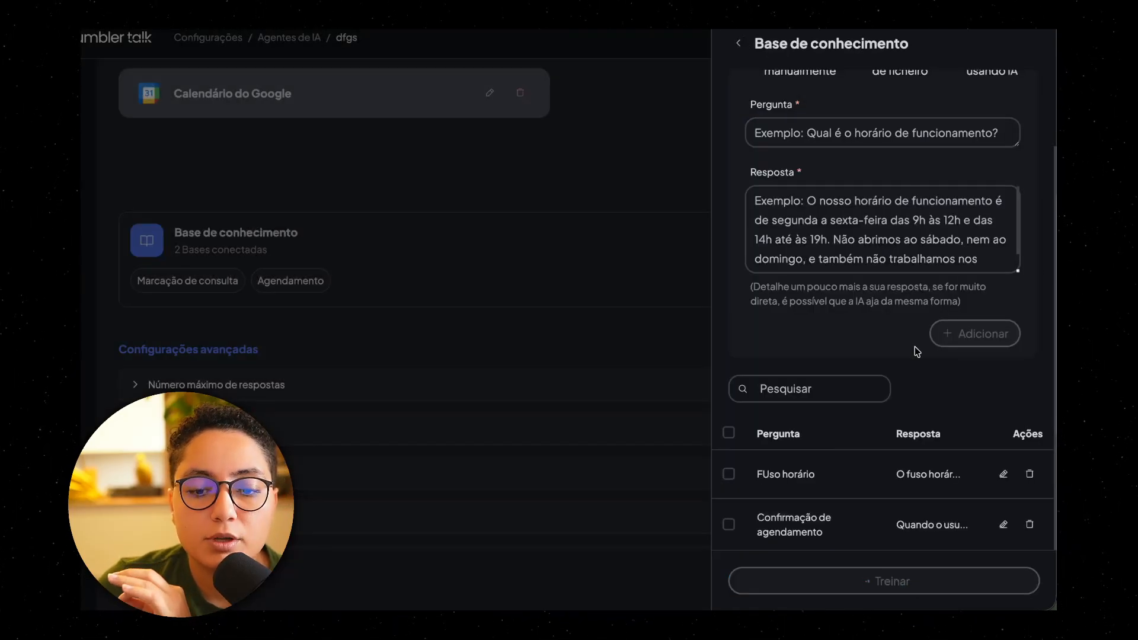
Step: Look through the base's Documentos, Websites and Perguntas e respostas sources, and leave the knowledge base editor
scroll(870, 277, "up", 2)
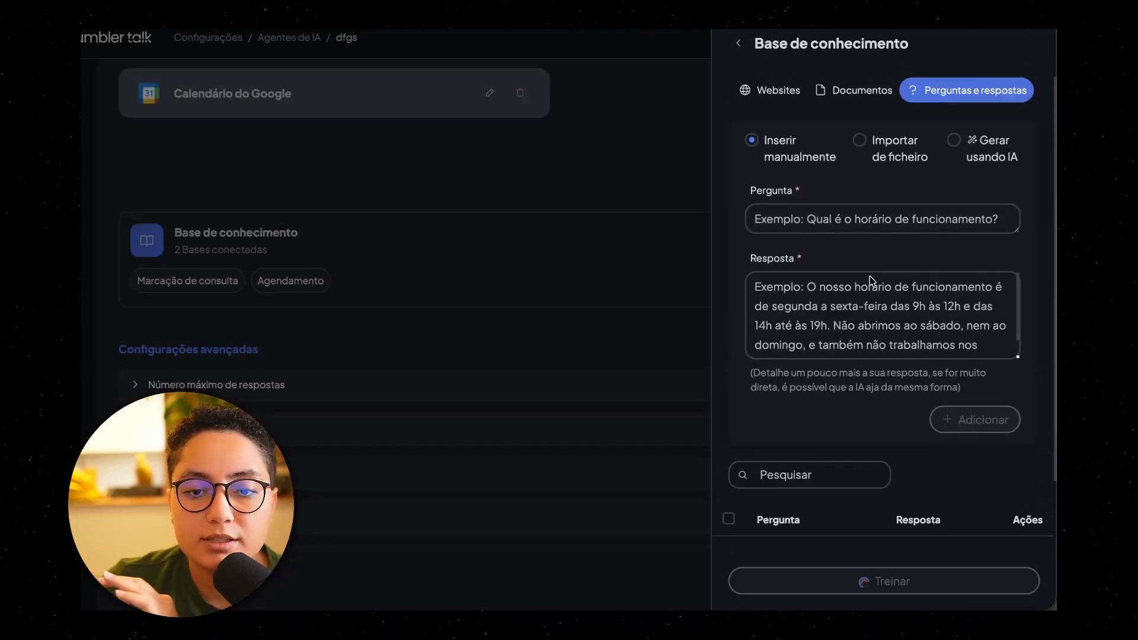
left_click(849, 98)
left_click(783, 96)
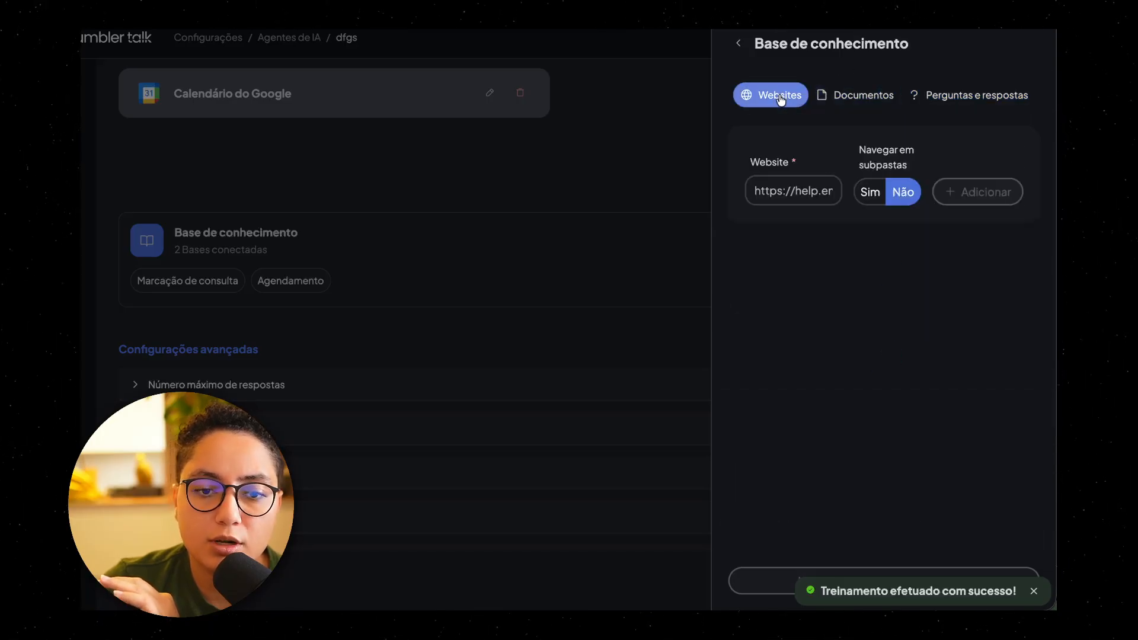
left_click(1002, 95)
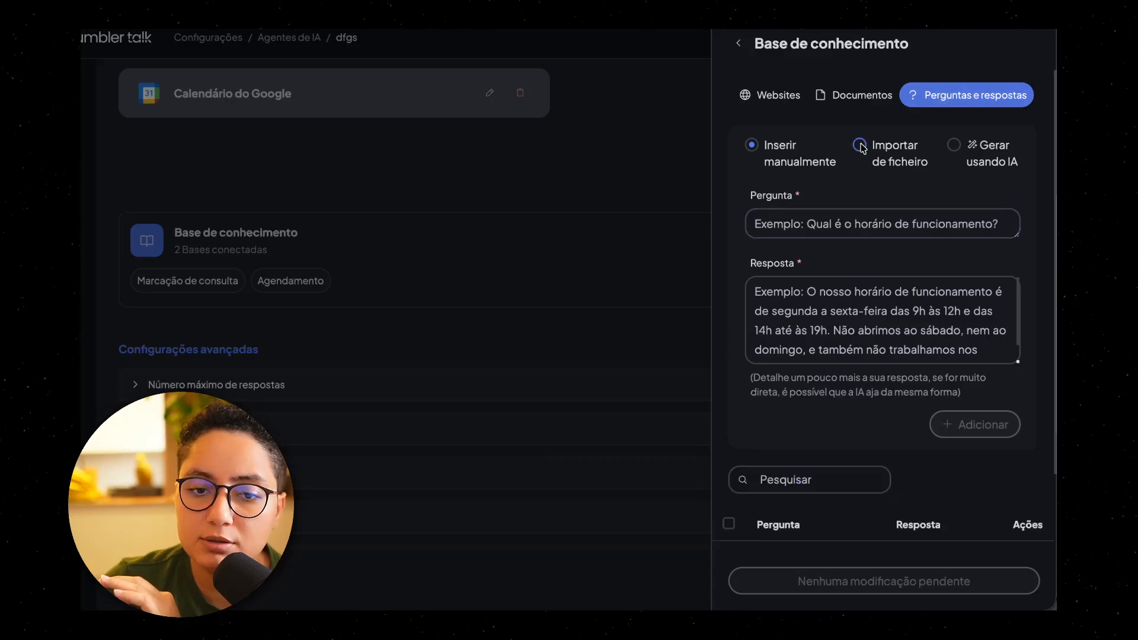
left_click(746, 50)
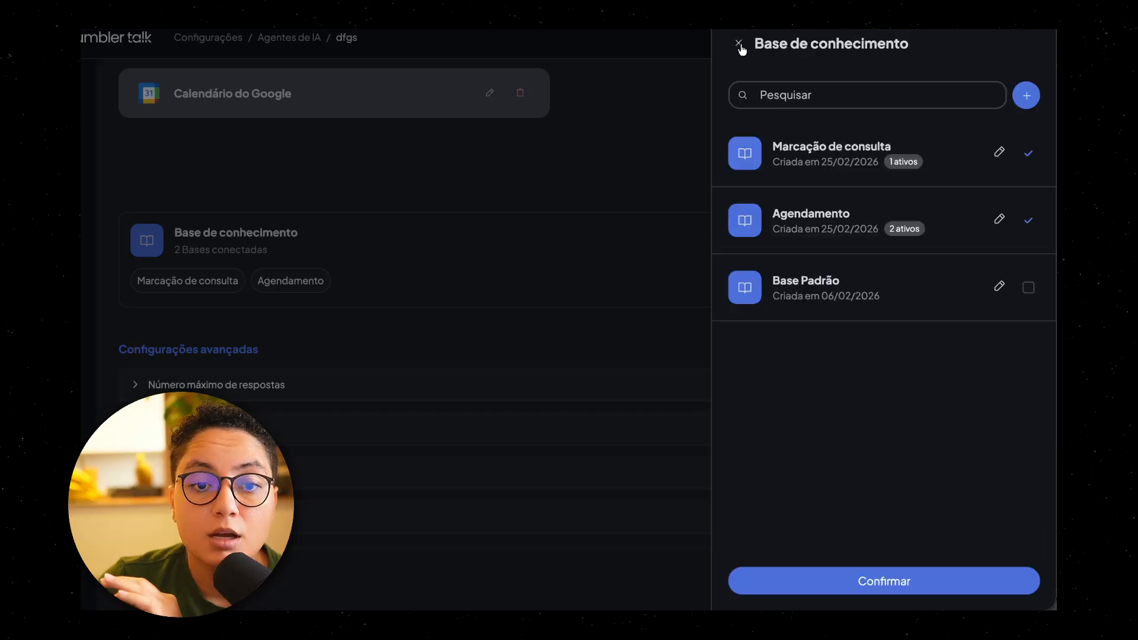
left_click(741, 45)
Step: Review the agent's Comportamento setup, covering the Marcação de consulta stage, the Google Calendar integration and the connected knowledge bases
scroll(760, 299, "up", 5)
scroll(760, 298, "down", 6)
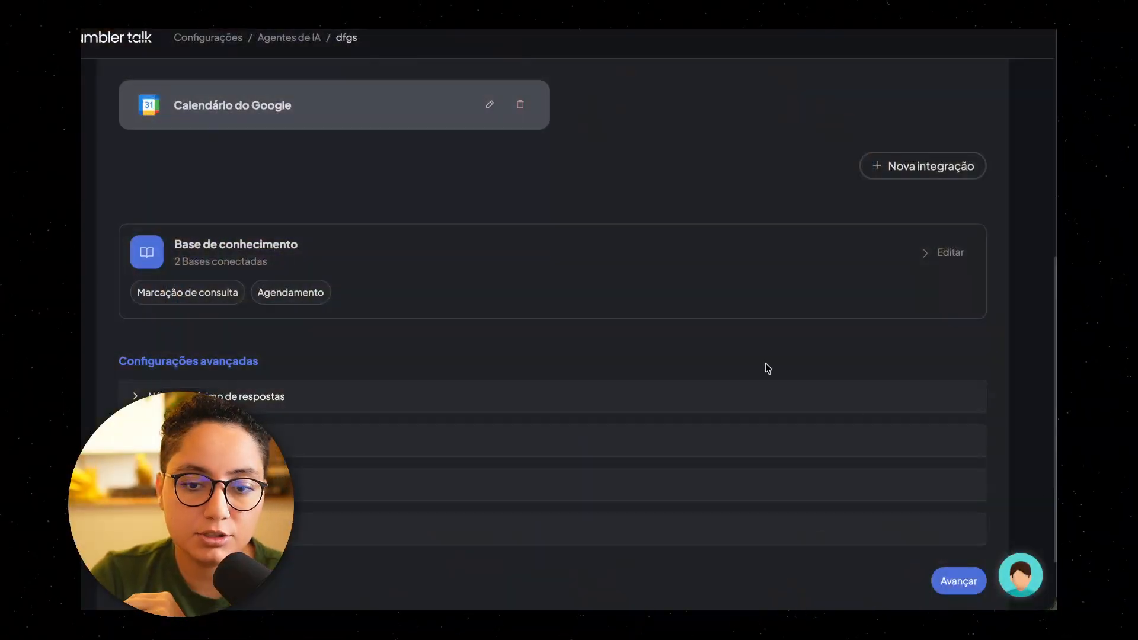
scroll(767, 368, "up", 8)
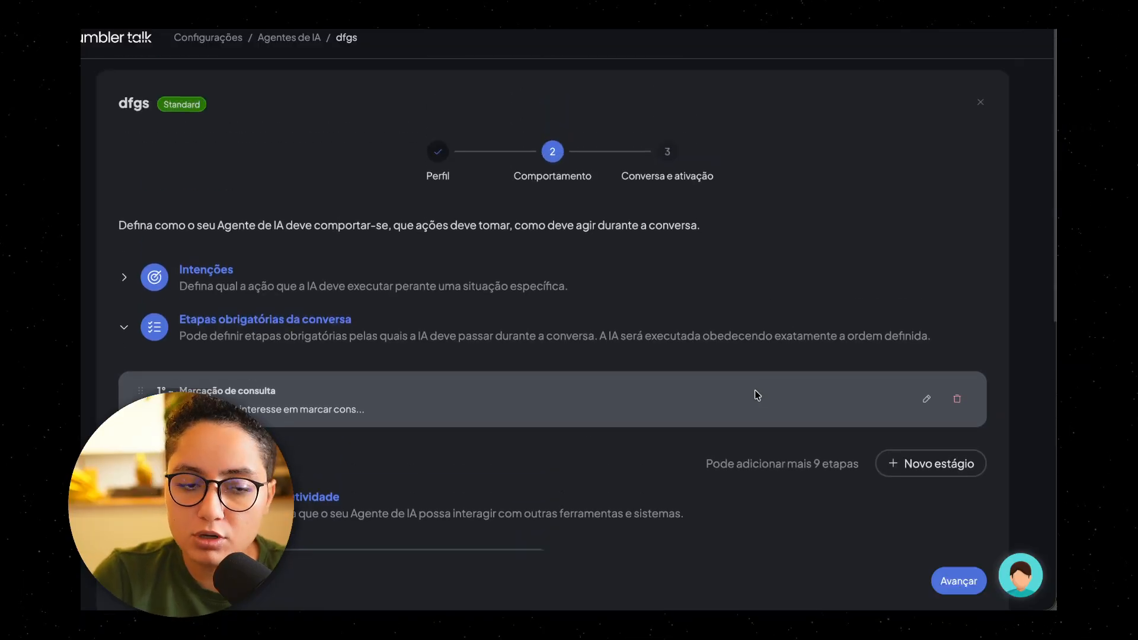
scroll(735, 368, "down", 5)
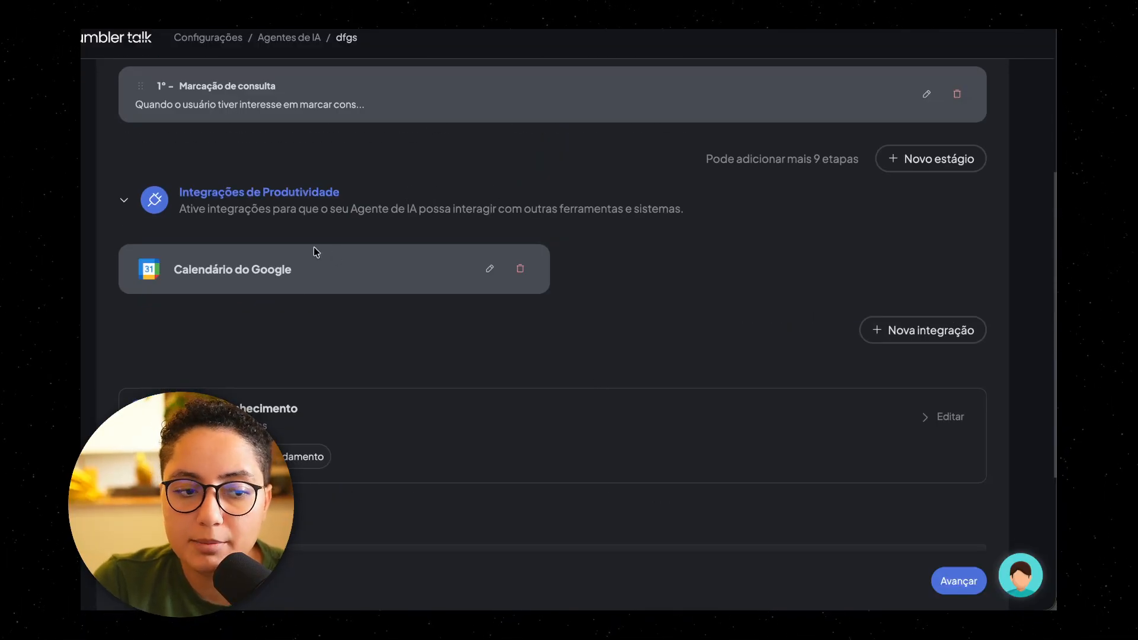
scroll(394, 386, "down", 1)
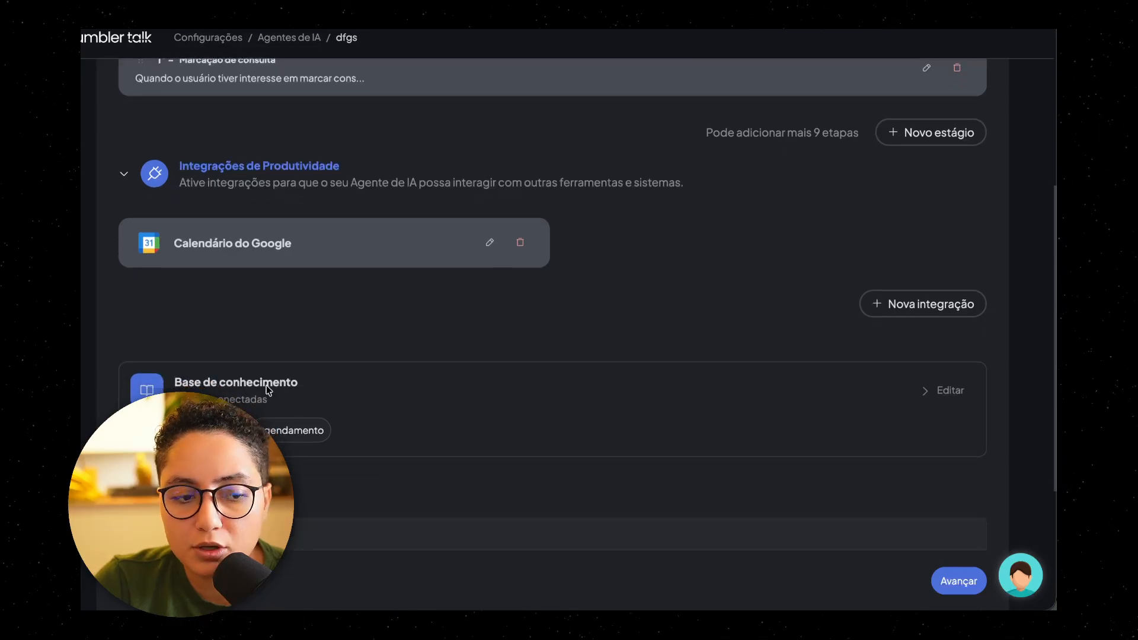
scroll(507, 403, "down", 3)
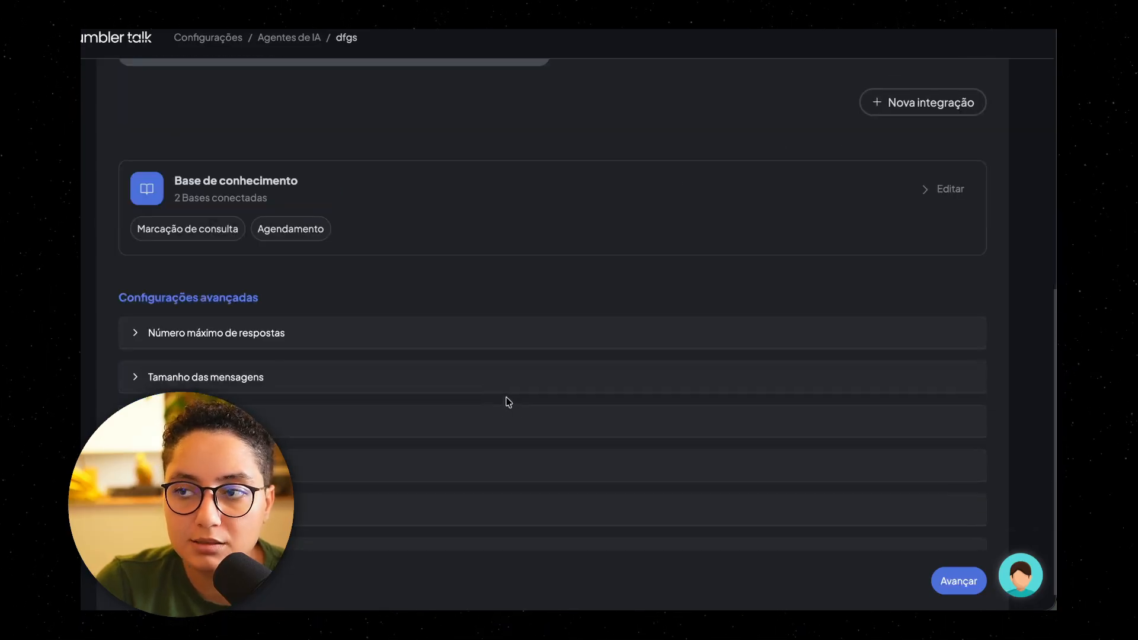
scroll(599, 400, "up", 2)
scroll(601, 394, "up", 7)
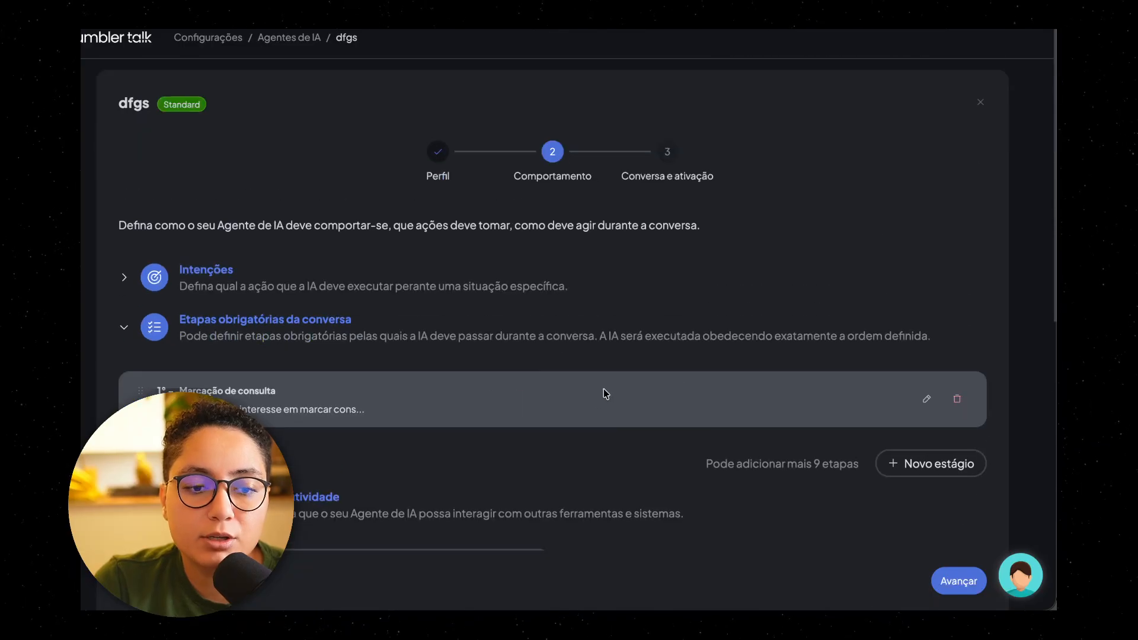
scroll(708, 371, "down", 3)
scroll(708, 371, "down", 3)
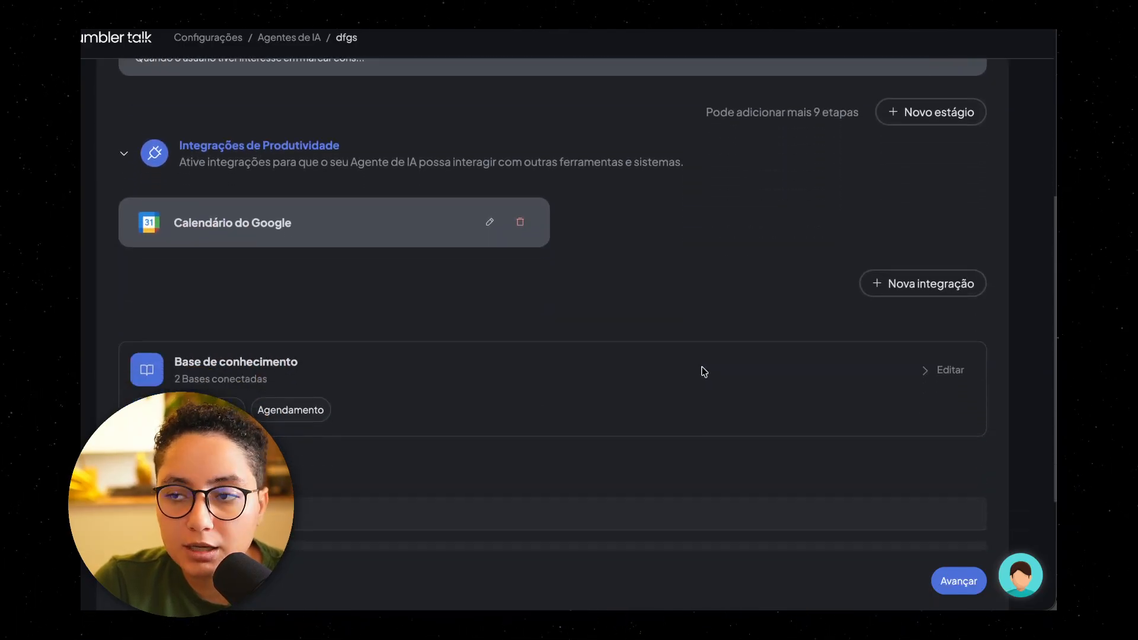
scroll(704, 371, "down", 1)
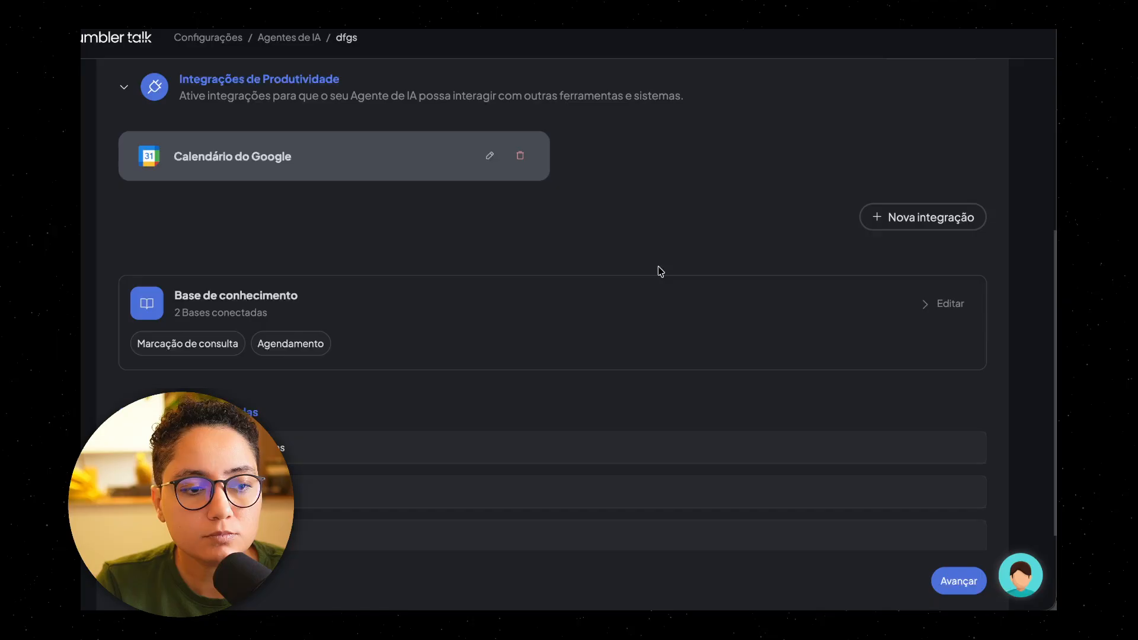
Step: Inspect the advanced settings for message size (Tamanho das mensagens) and response wait time (Tempo para resposta)
scroll(660, 270, "down", 3)
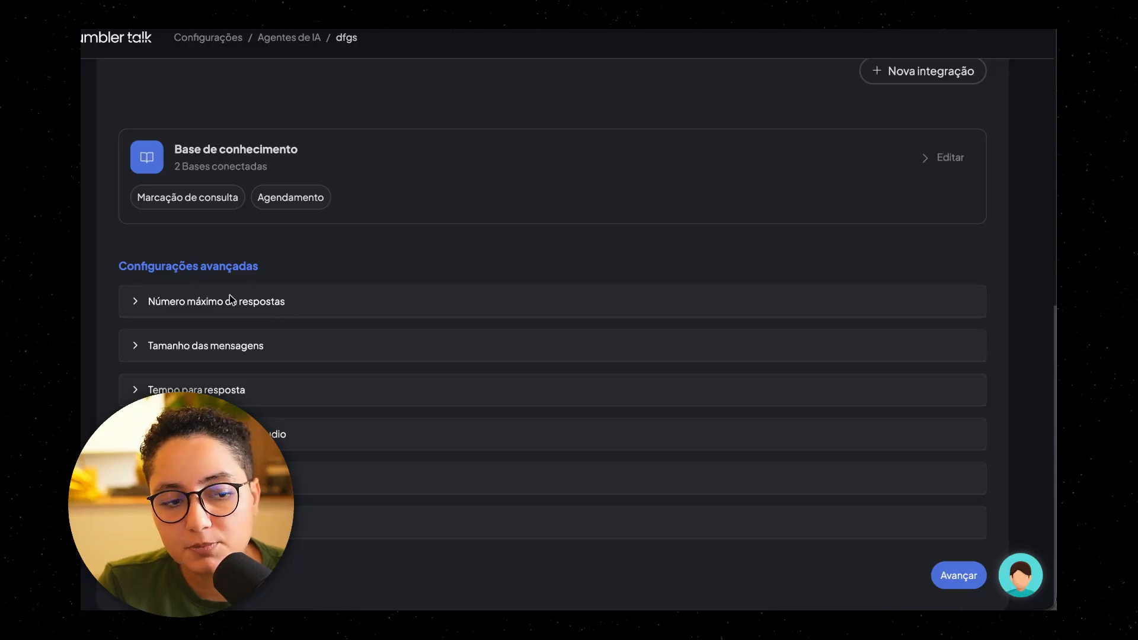
left_click(201, 345)
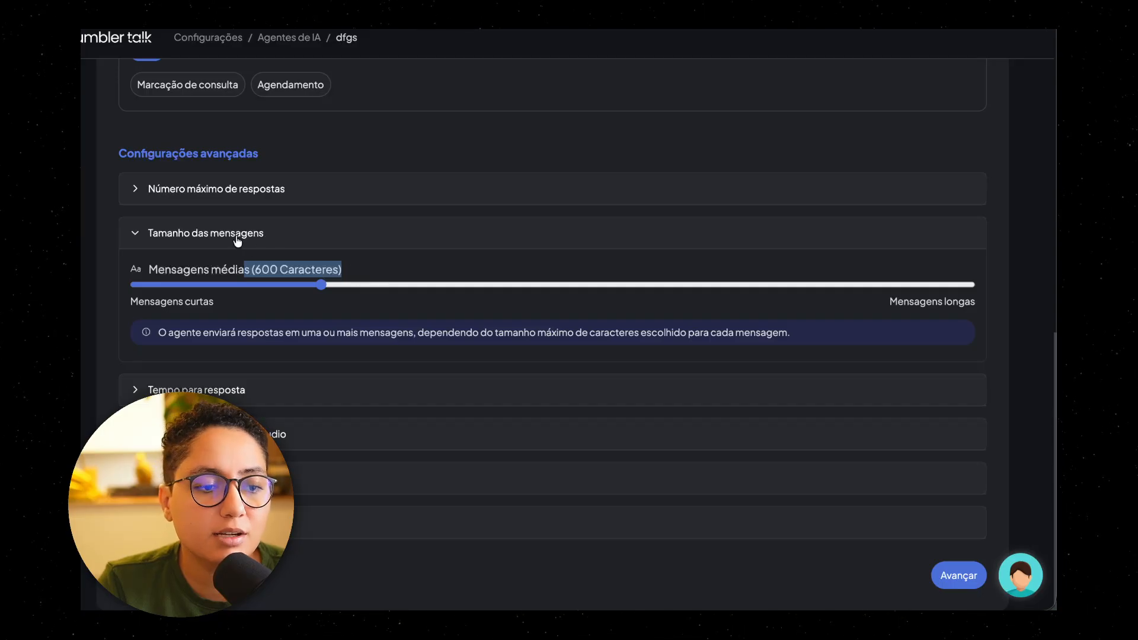
left_click(308, 237)
left_click(305, 388)
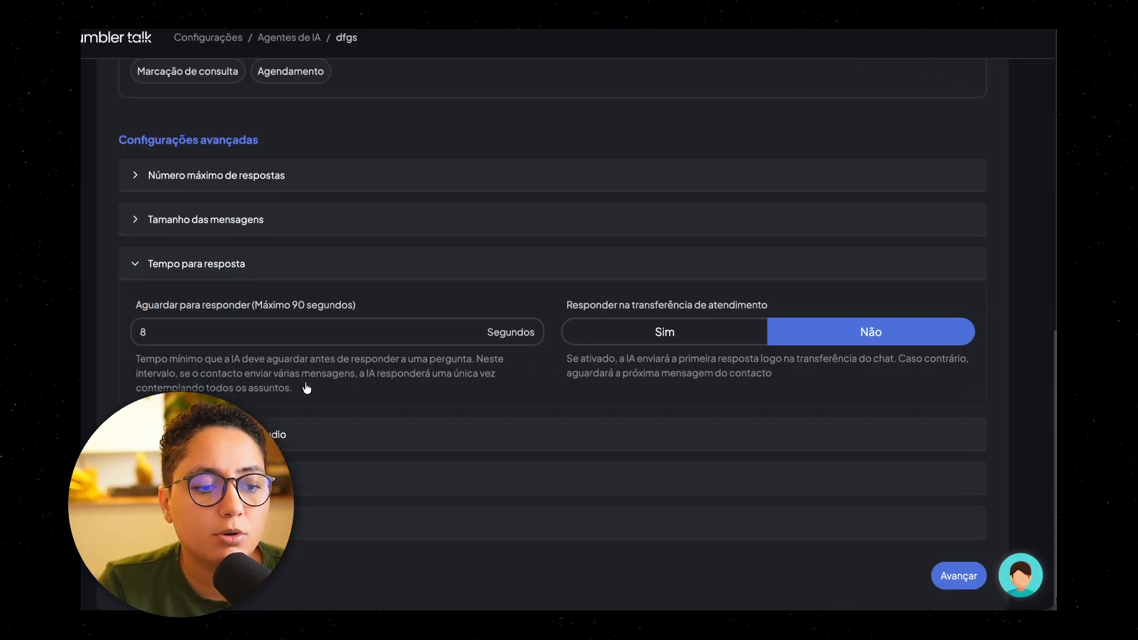
left_click(151, 333)
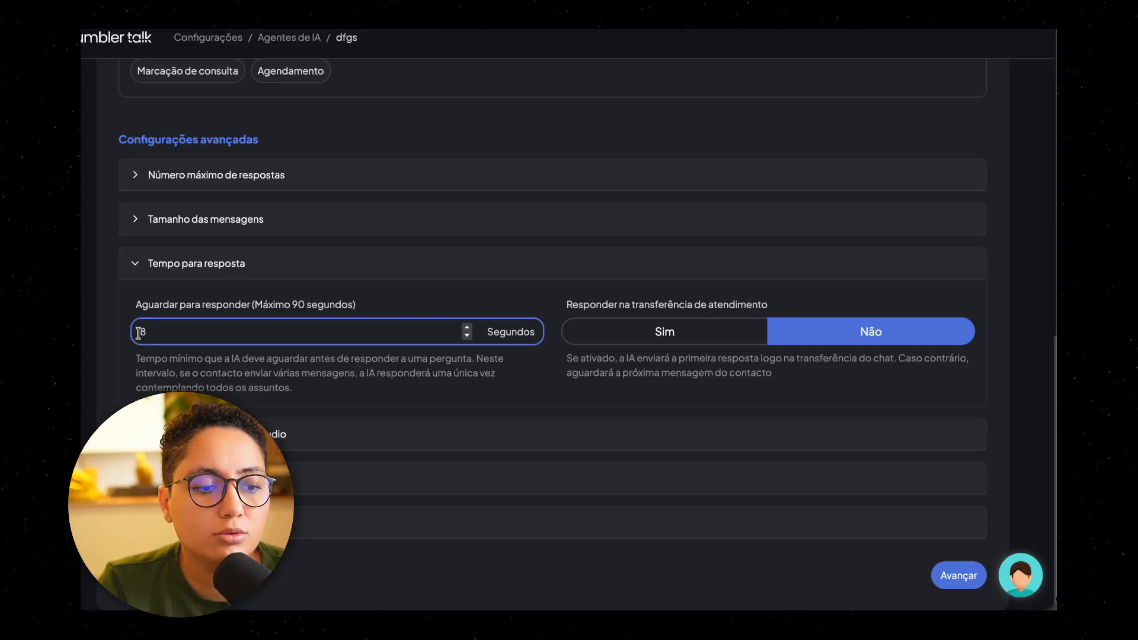
left_click(205, 387)
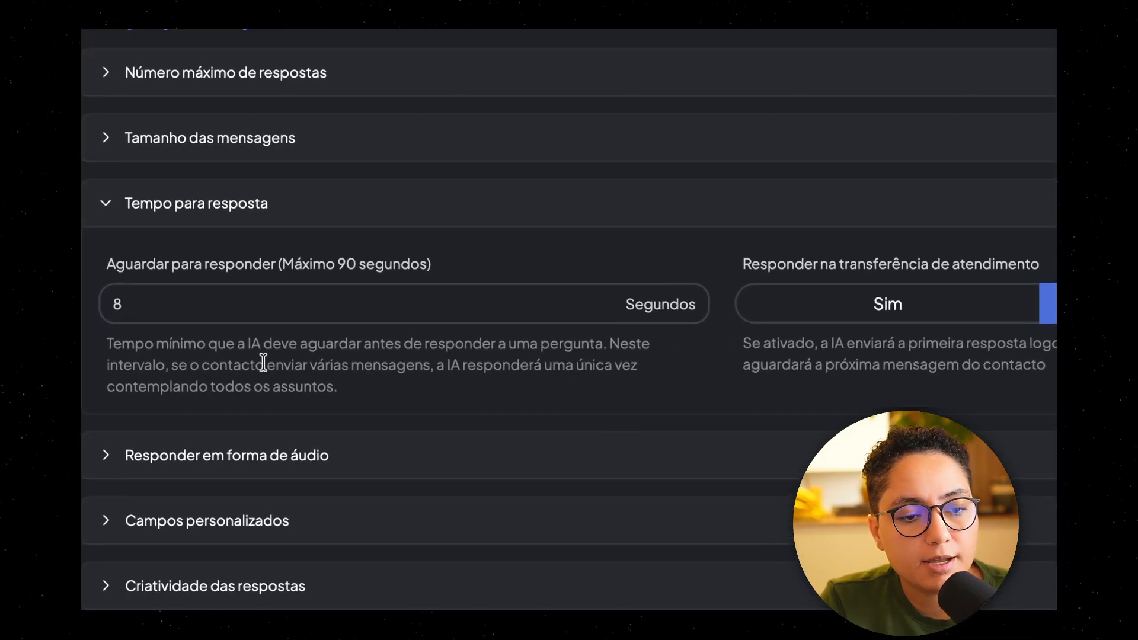
Step: Read the explanation of the minimum wait before the AI answers (Aguardar para responder) under Tempo para resposta
left_click_drag(395, 344, 579, 342)
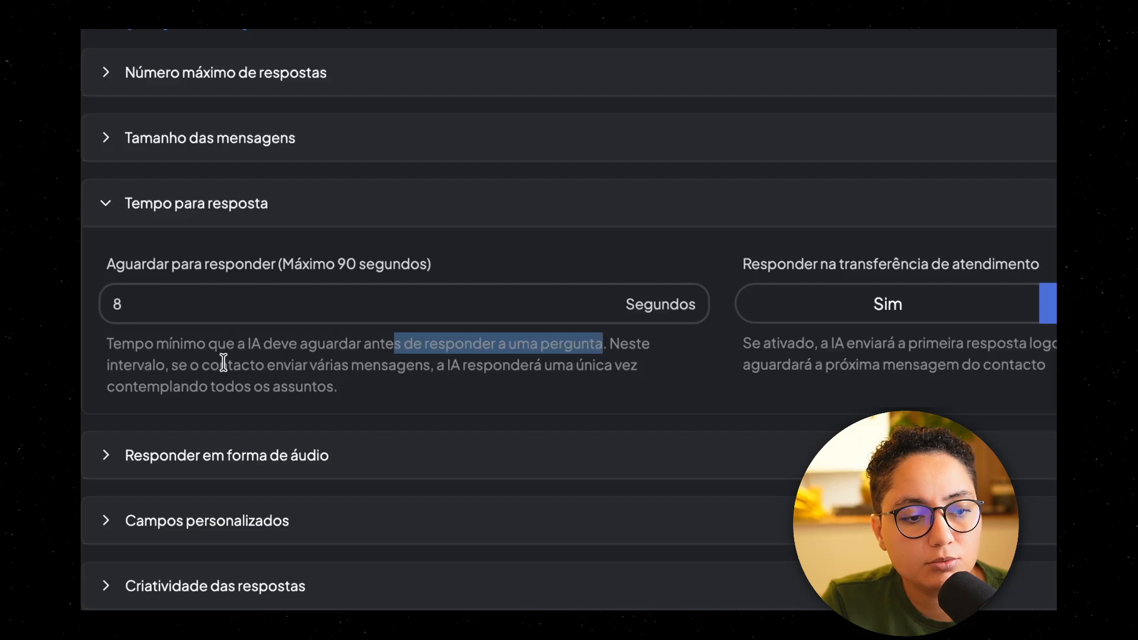
left_click_drag(179, 365, 317, 364)
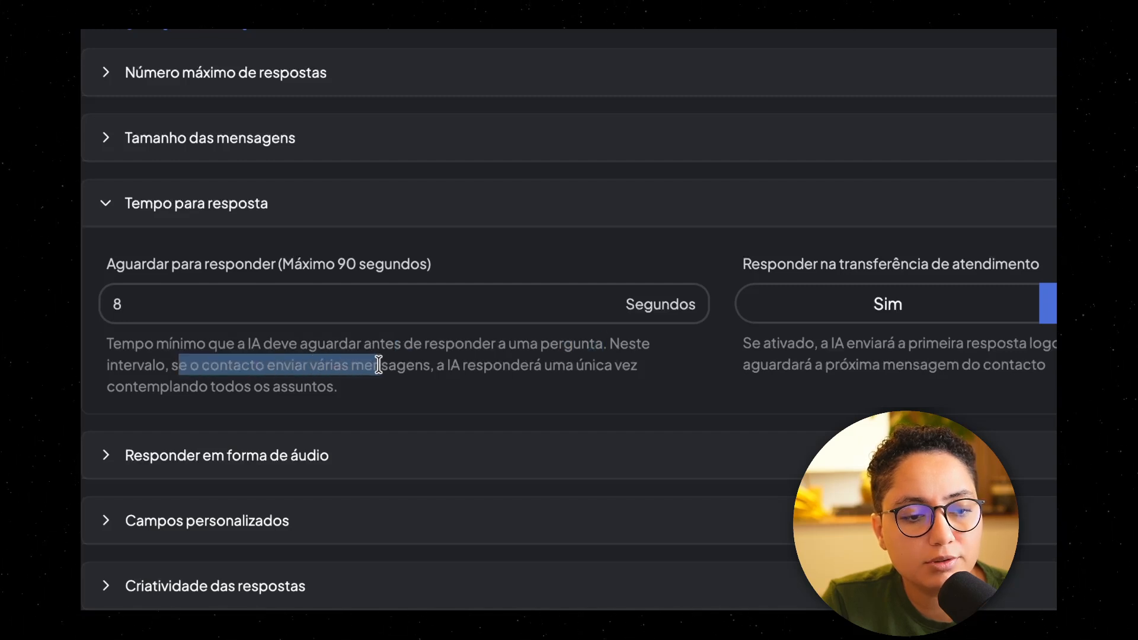
left_click_drag(425, 366, 611, 383)
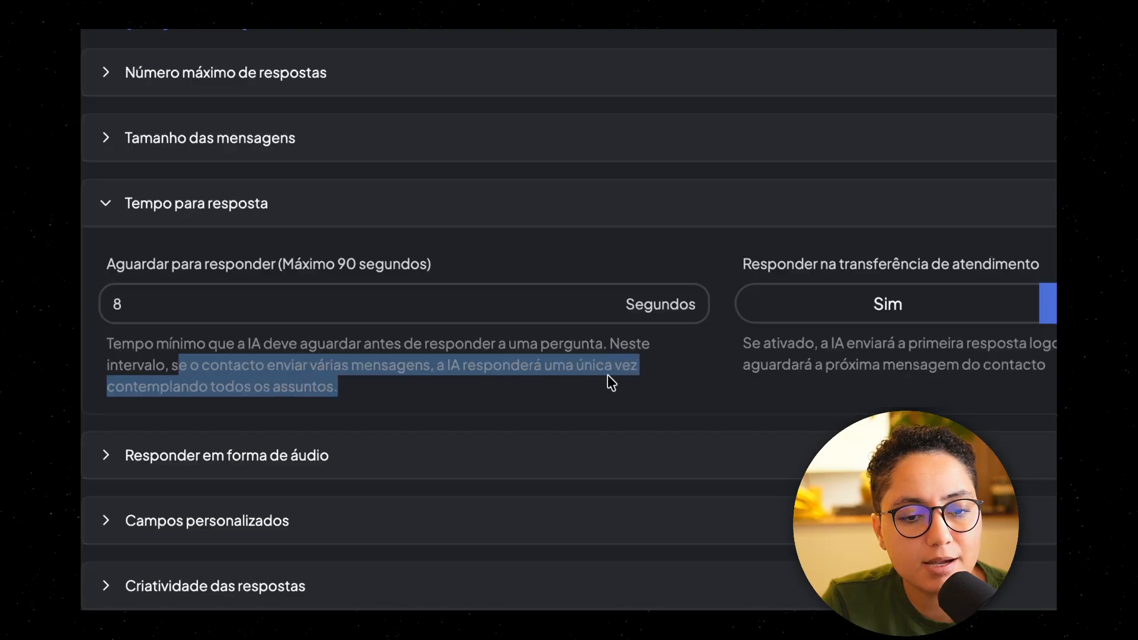
left_click(157, 386)
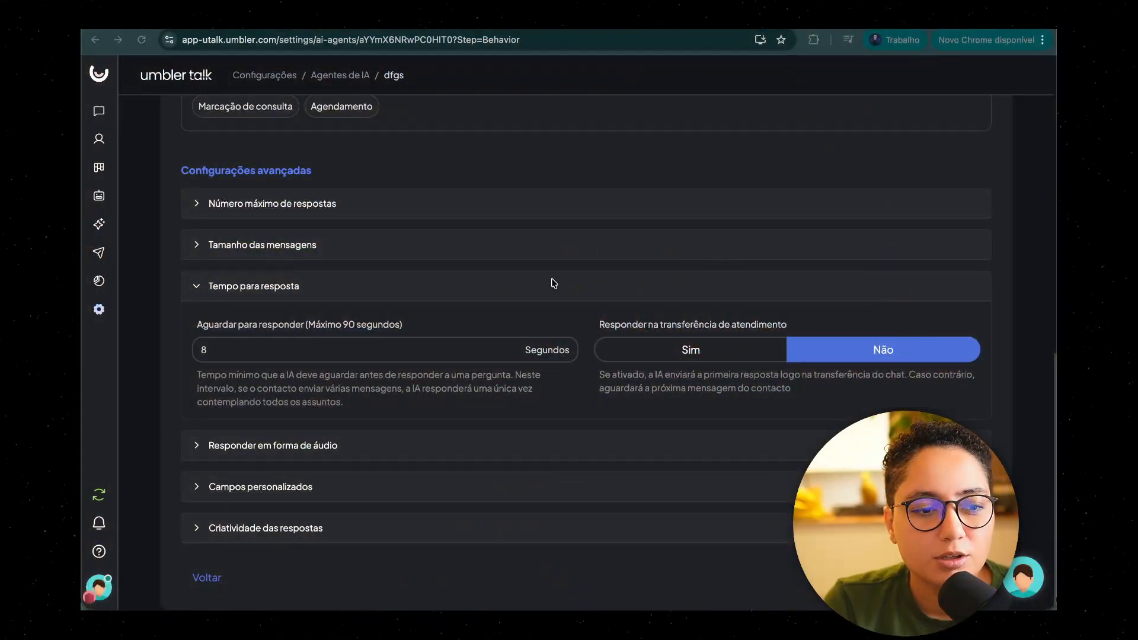
Step: Inspect the Responder em forma de áudio setting and collapse the open advanced sections
left_click(275, 452)
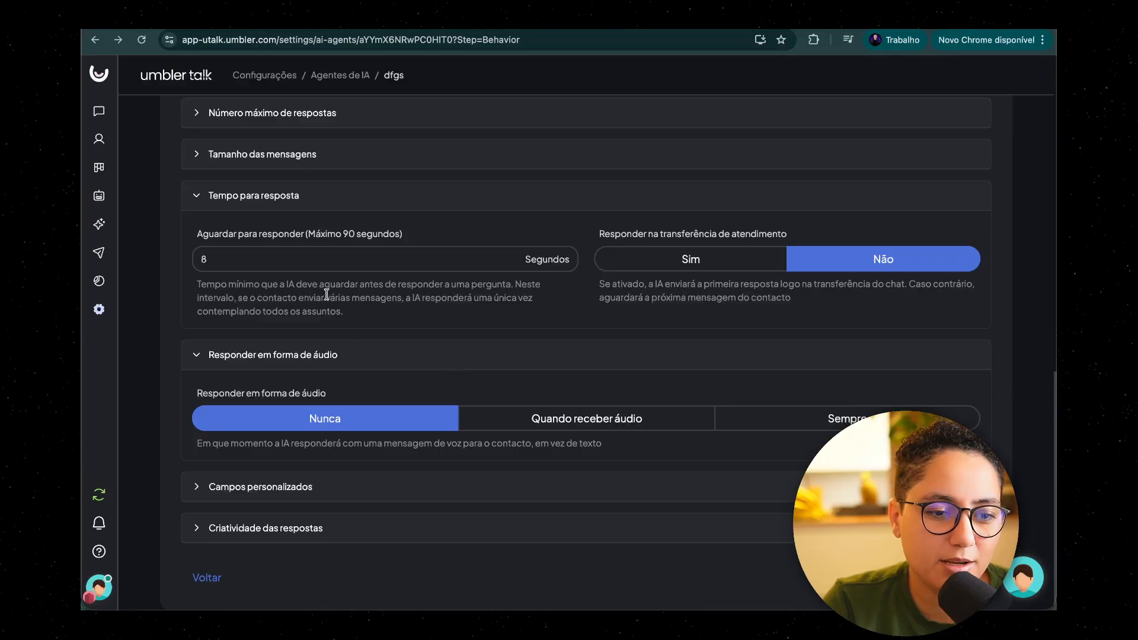
left_click(283, 345)
left_click(502, 287)
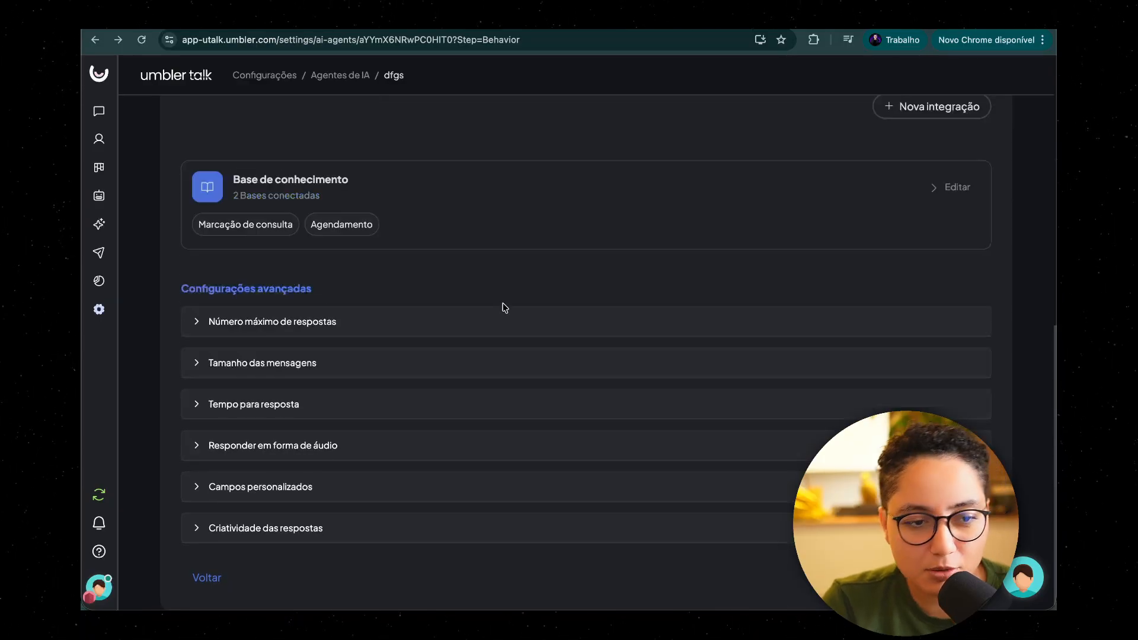
Step: Look over the Comportamento setup once more and advance the agent to the Conversa e ativação stage
scroll(501, 288, "up", 15)
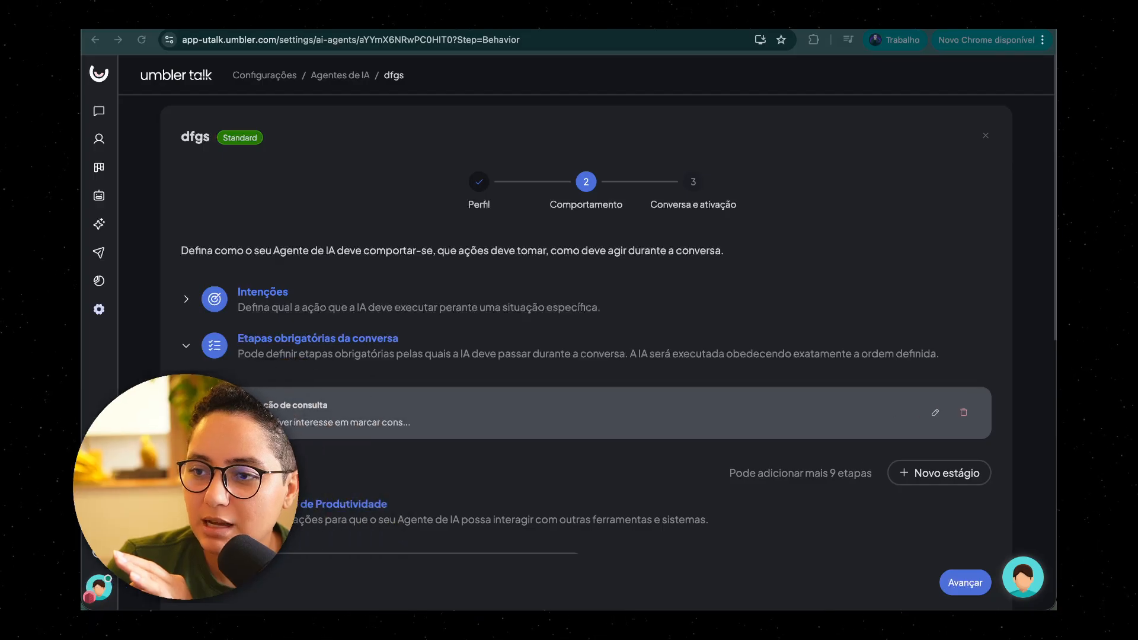
scroll(820, 393, "down", 6)
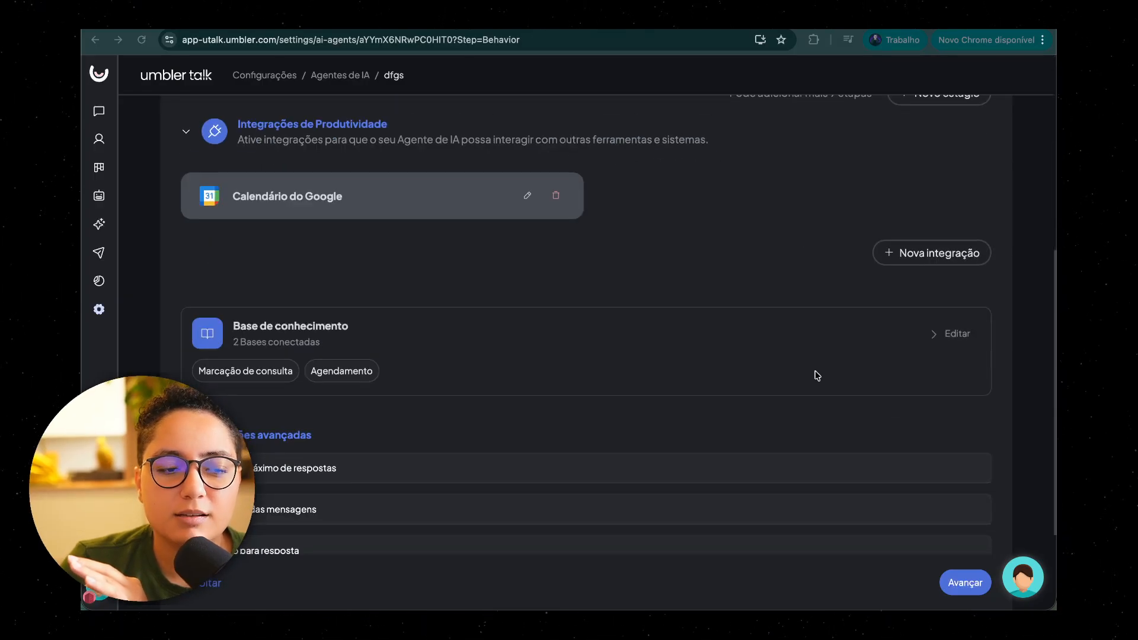
scroll(798, 294, "down", 3)
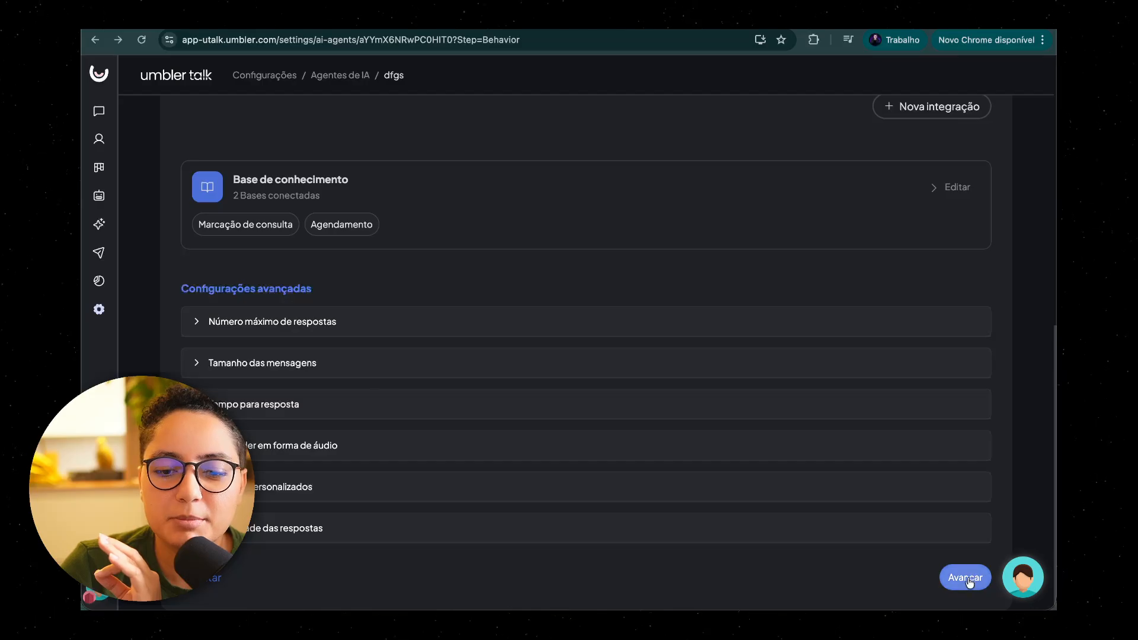
scroll(799, 365, "up", 8)
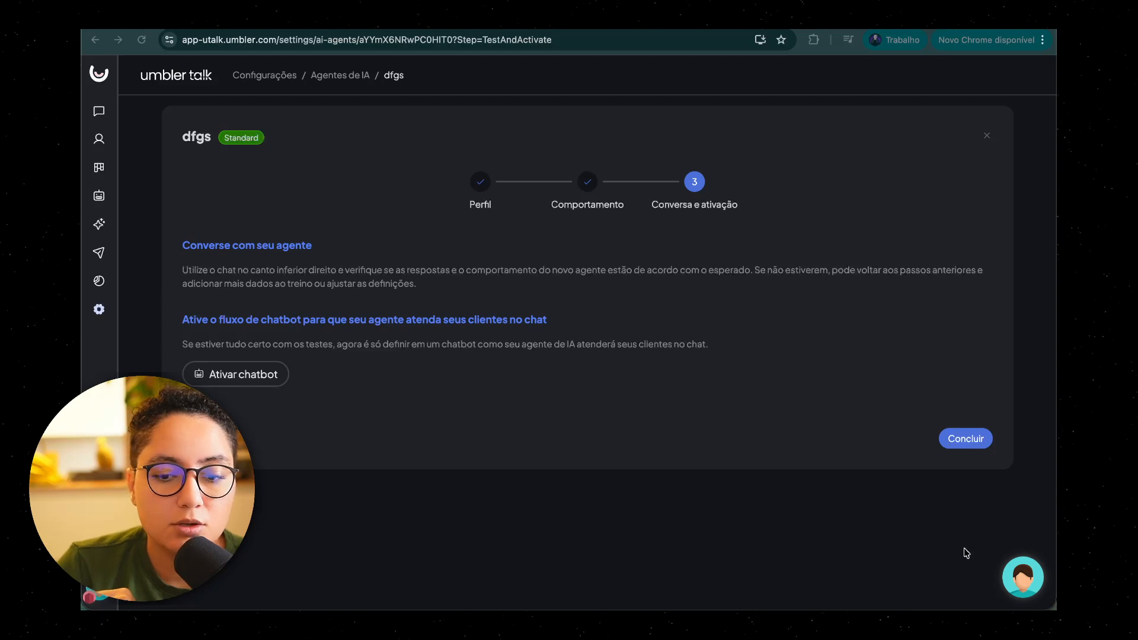
Step: Open the agent's test chat and find the conversation requesting a consultation on 02/03 at 14:00
left_click(1038, 579)
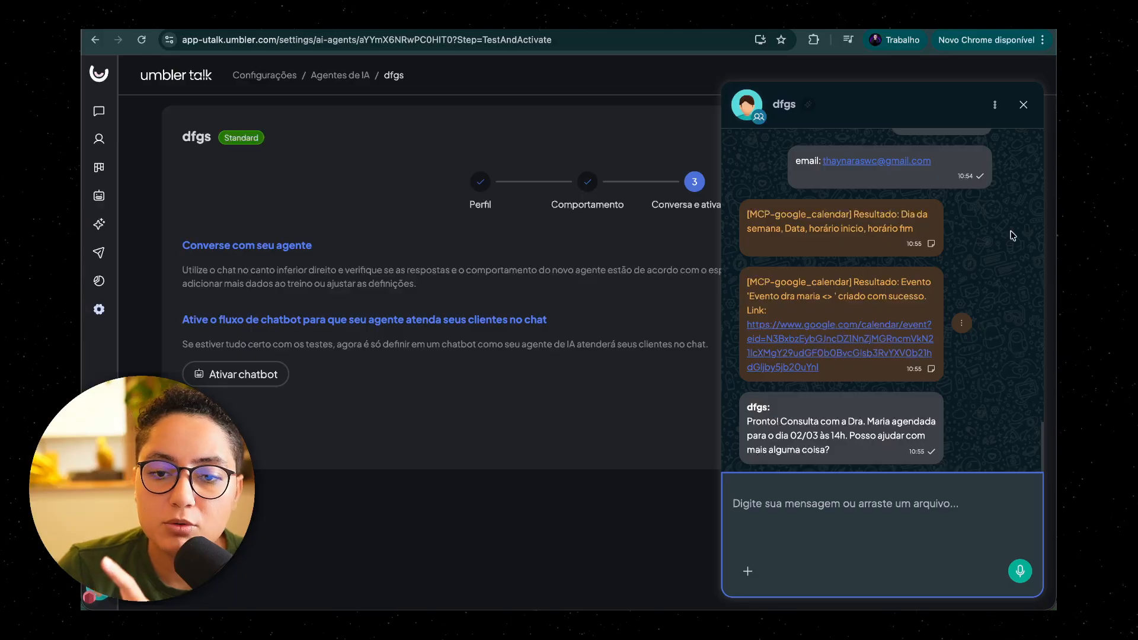
scroll(1011, 294, "up", 15)
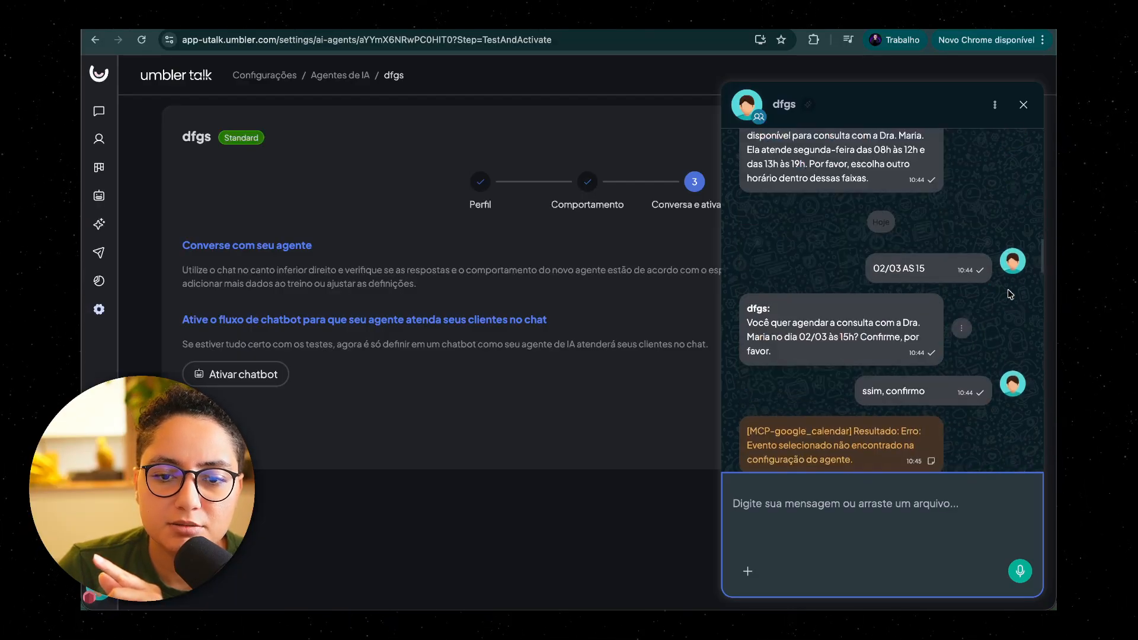
scroll(1011, 294, "down", 10)
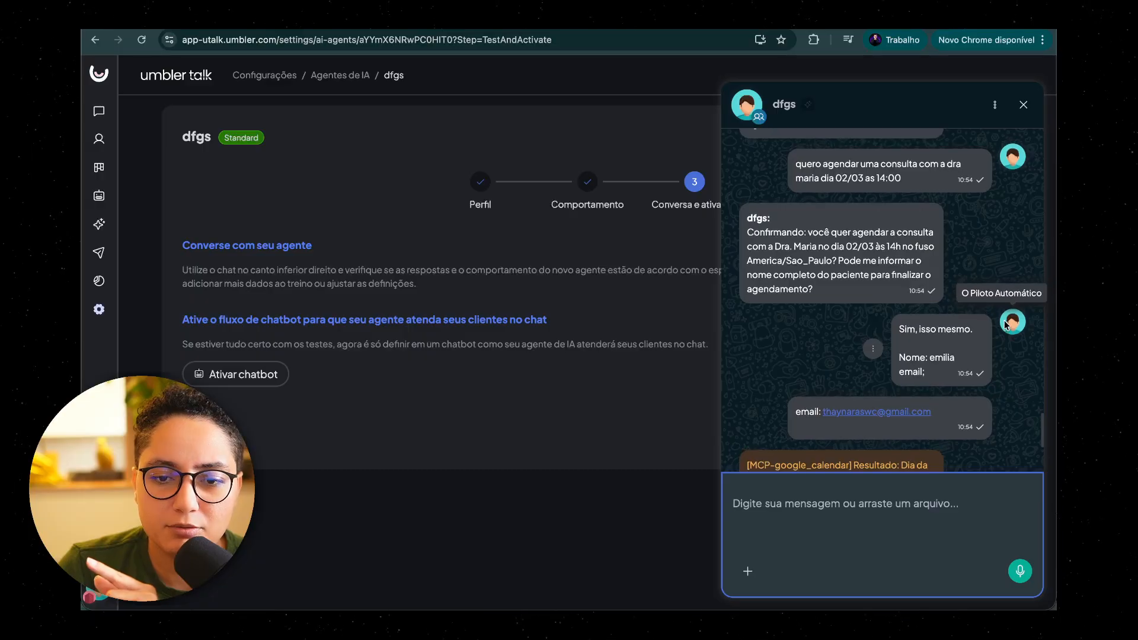
scroll(1006, 323, "up", 2)
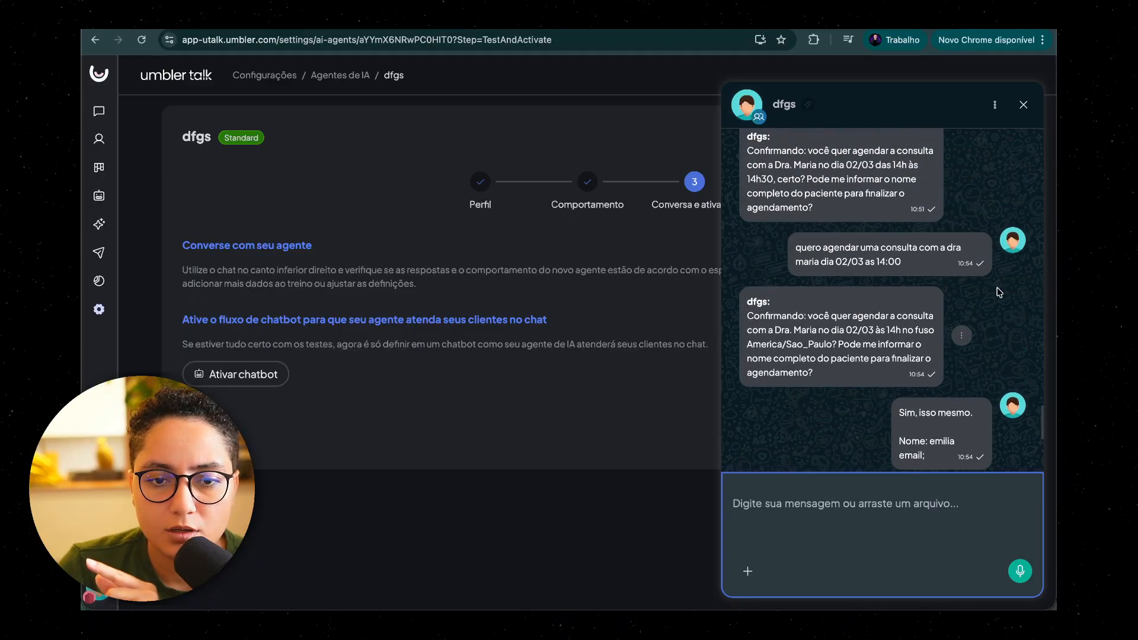
scroll(999, 292, "up", 4)
scroll(1000, 293, "down", 6)
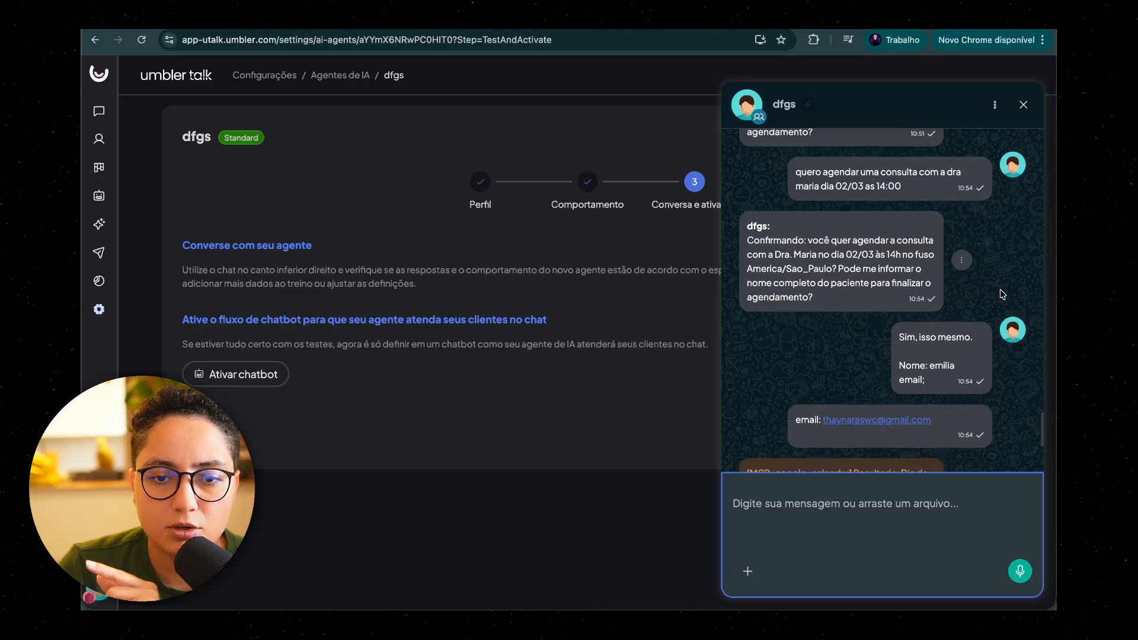
scroll(1002, 294, "down", 1)
Step: Read the appointment request, the agent's confirmation question, and the patient's replies with name and e-mail
left_click_drag(795, 152, 923, 170)
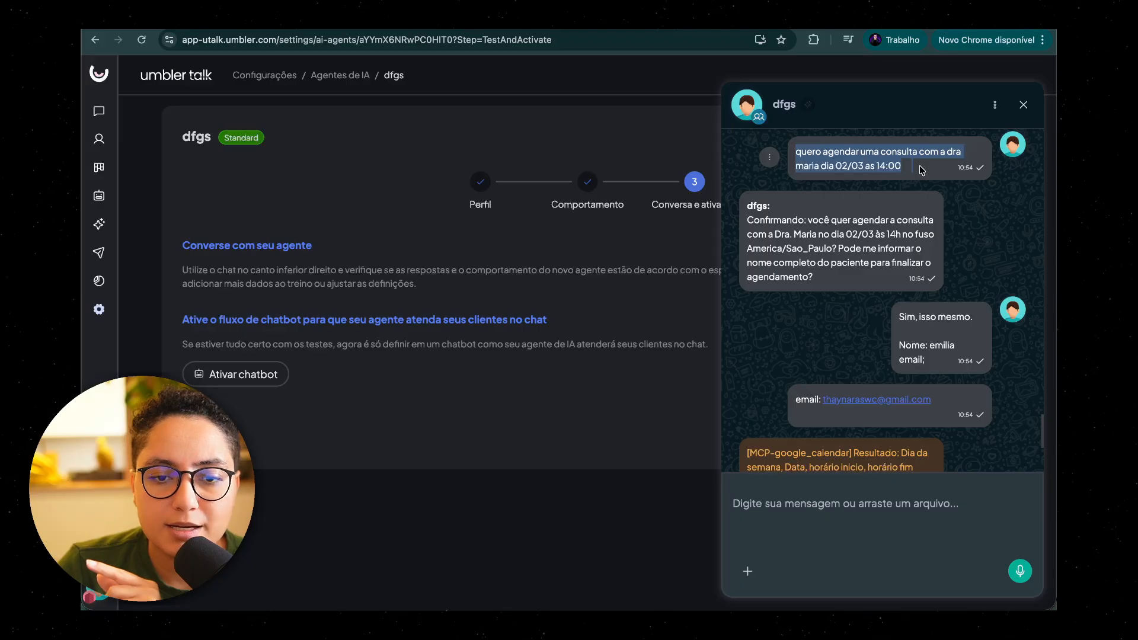
left_click(856, 168)
left_click_drag(748, 222, 838, 279)
left_click(839, 280)
scroll(877, 305, "down", 1)
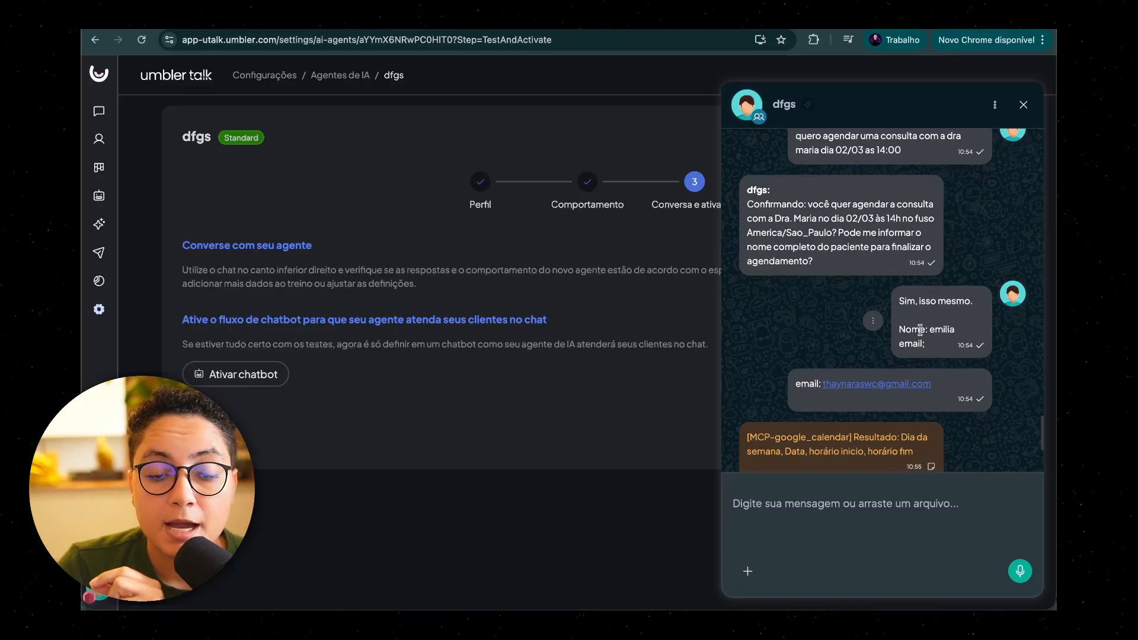
left_click_drag(900, 299, 906, 348)
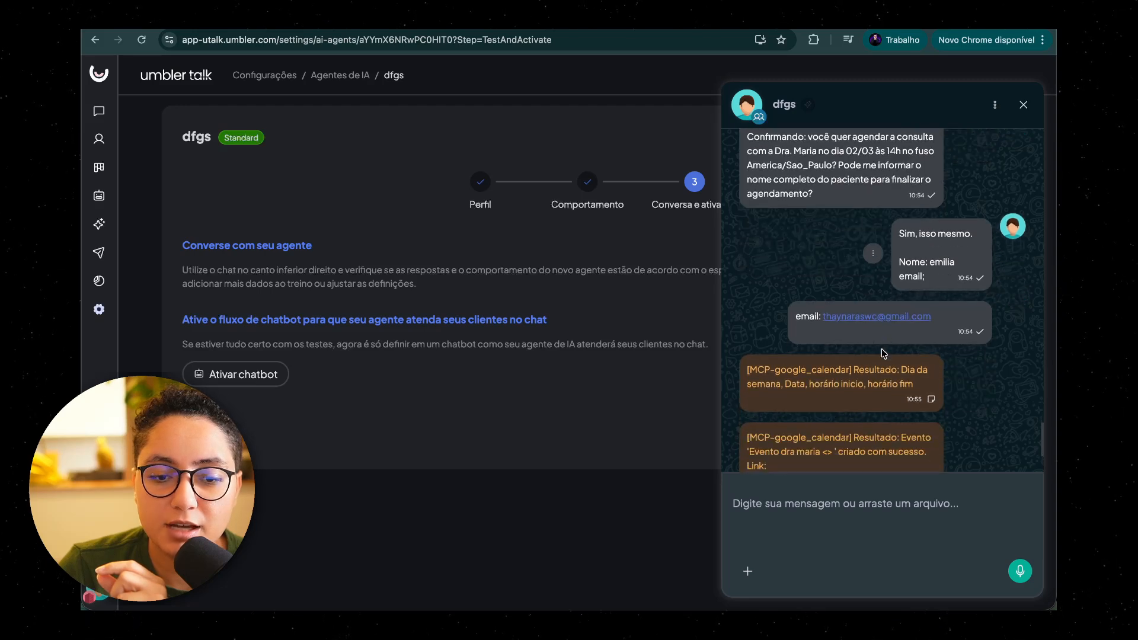
left_click_drag(795, 317, 945, 321)
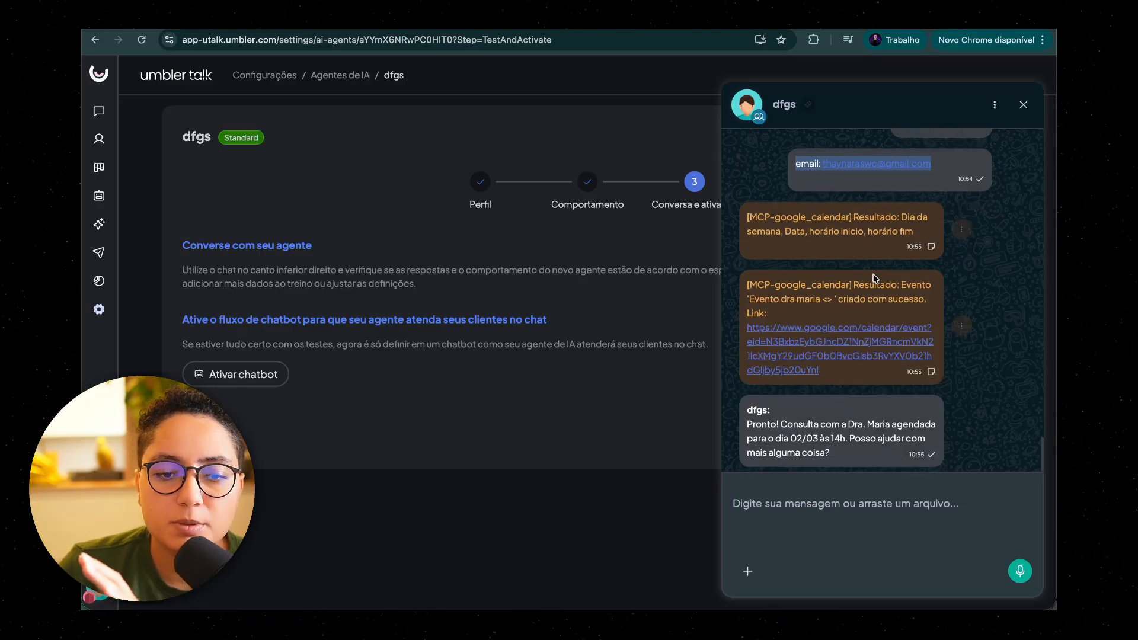
Step: Read the MCP-google_calendar result notes and the agent's final booking message in the test chat
left_click_drag(781, 214, 877, 230)
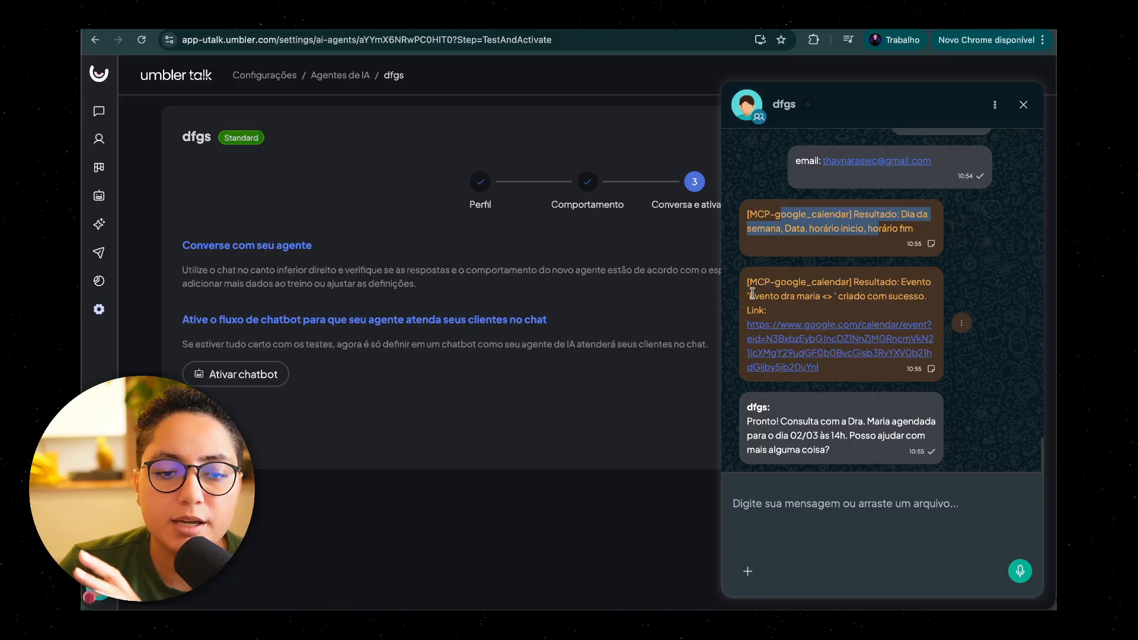
left_click_drag(757, 282, 821, 312)
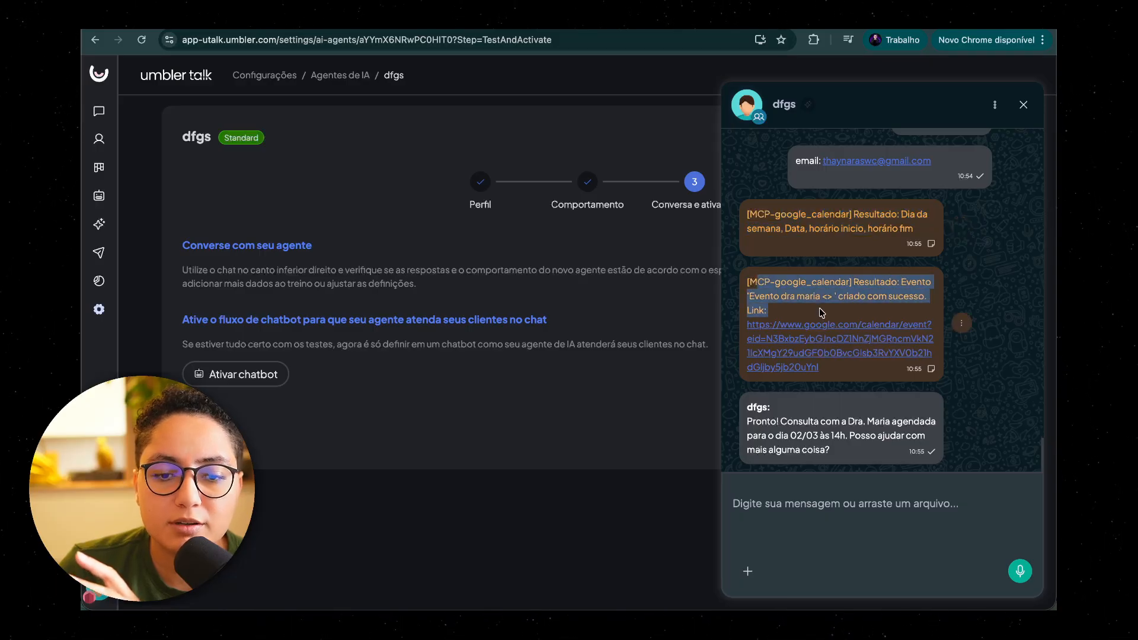
left_click(849, 300)
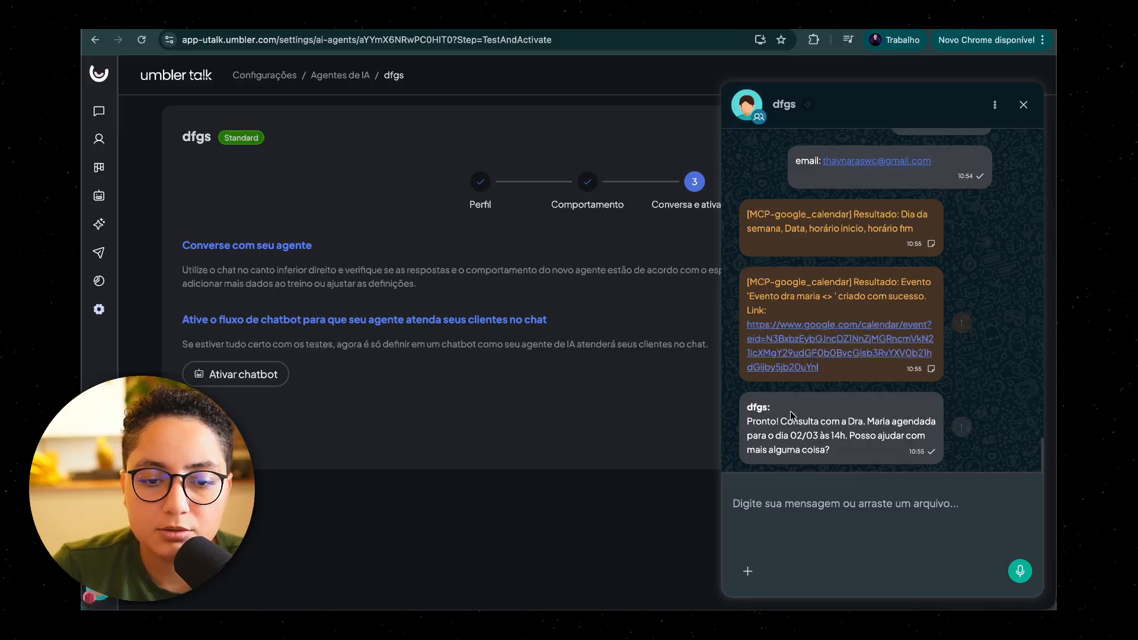
left_click_drag(780, 421, 847, 451)
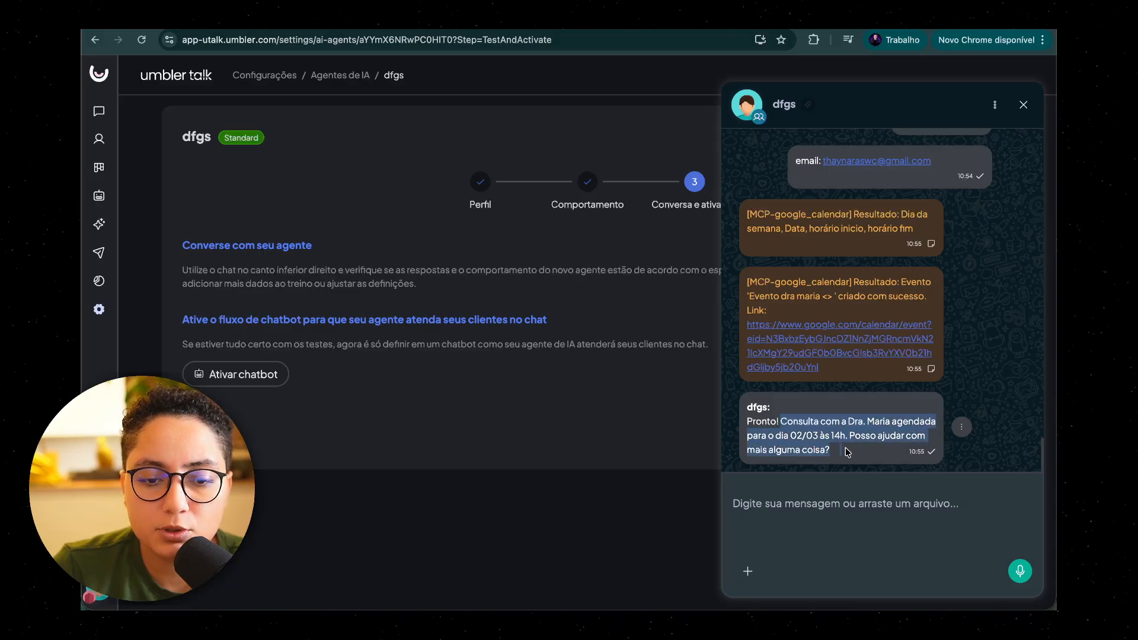
left_click(848, 453)
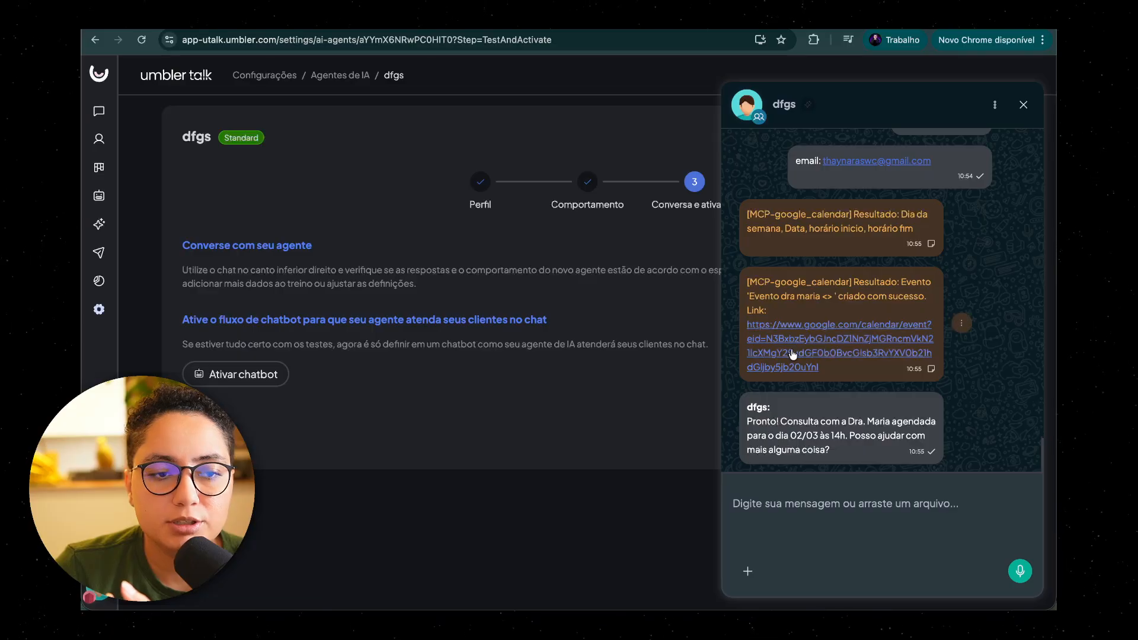
Step: Open the booked appointment from the chat's link in Google Calendar, inspect its event details, and return to the agent's test chat
left_click(794, 349)
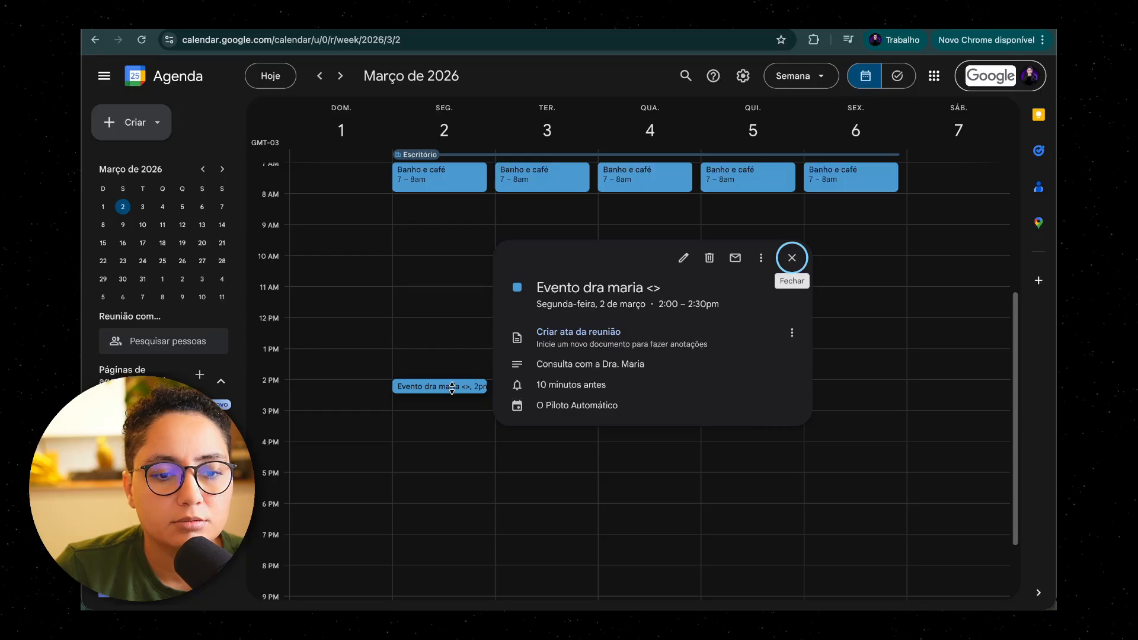
left_click(451, 389)
left_click(457, 387)
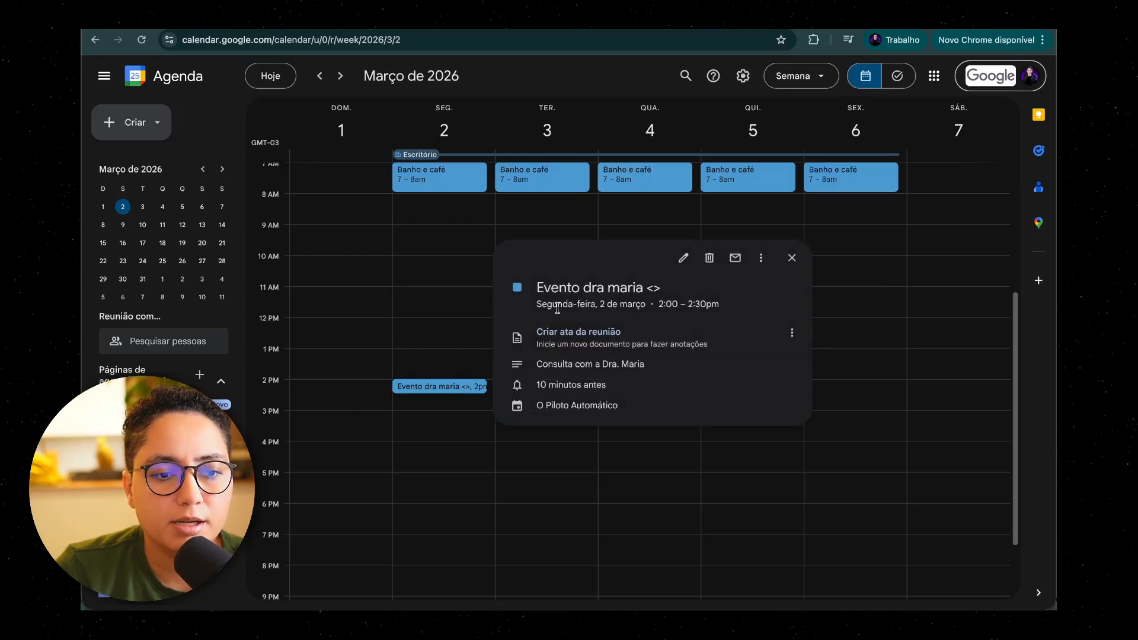
left_click(682, 258)
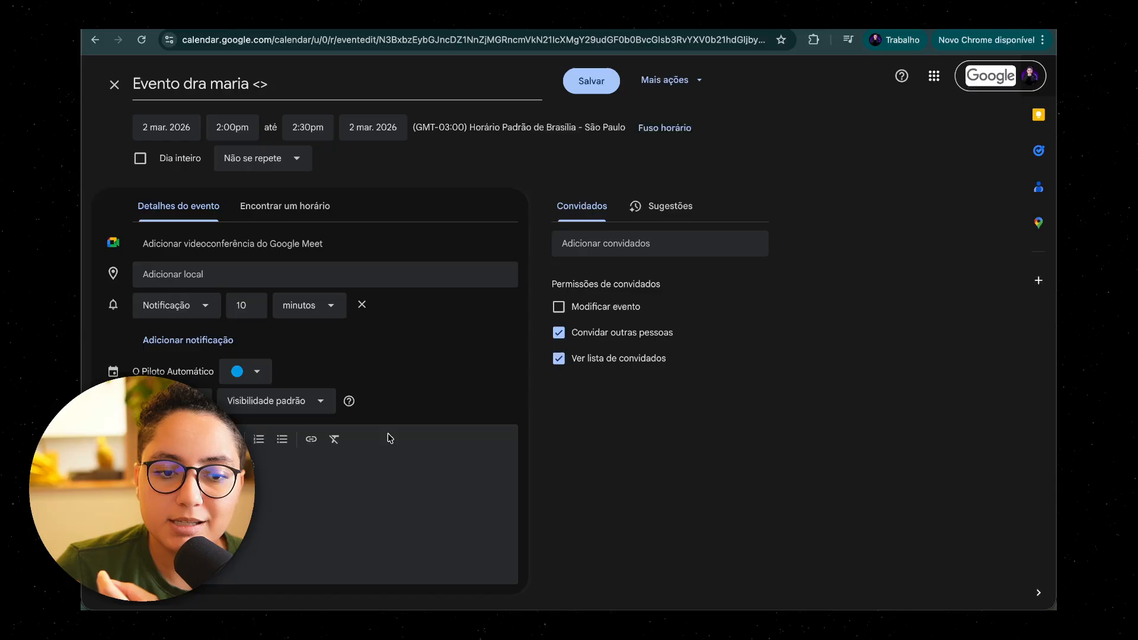
left_click(363, 19)
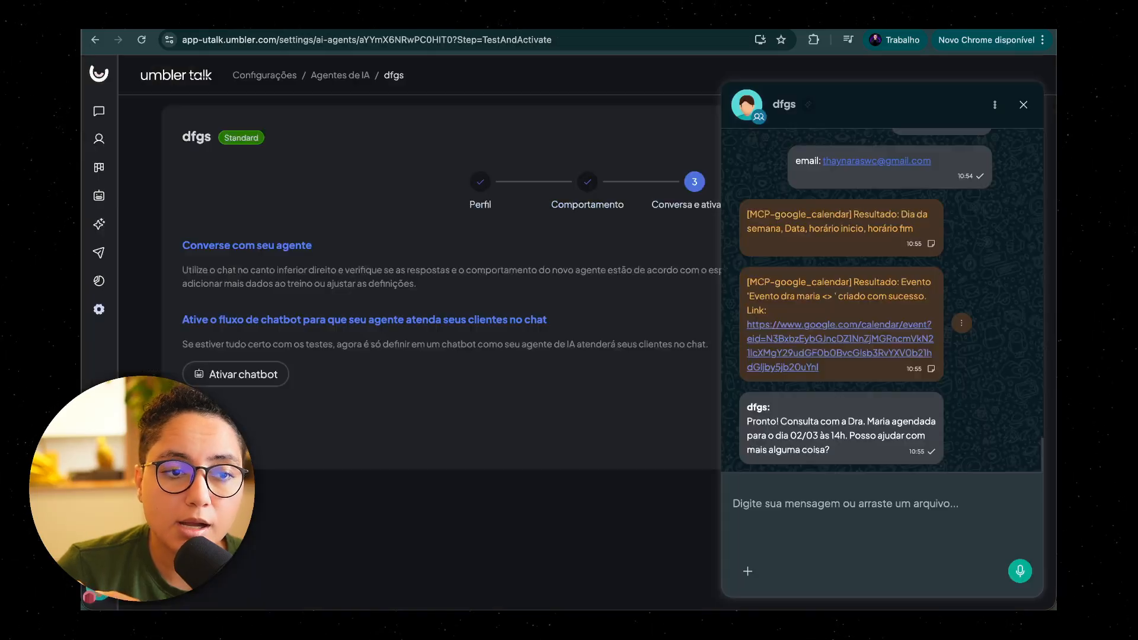
Step: Close the test chat, go back to the Comportamento stage, and expand Integrações de Produtividade
left_click(1024, 104)
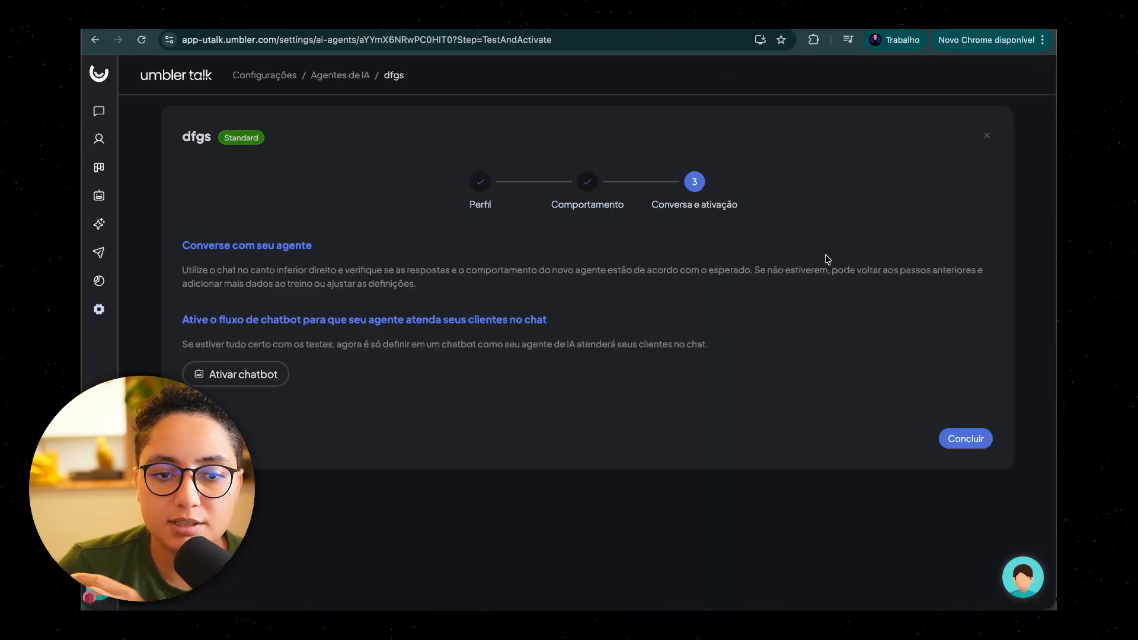
left_click(596, 189)
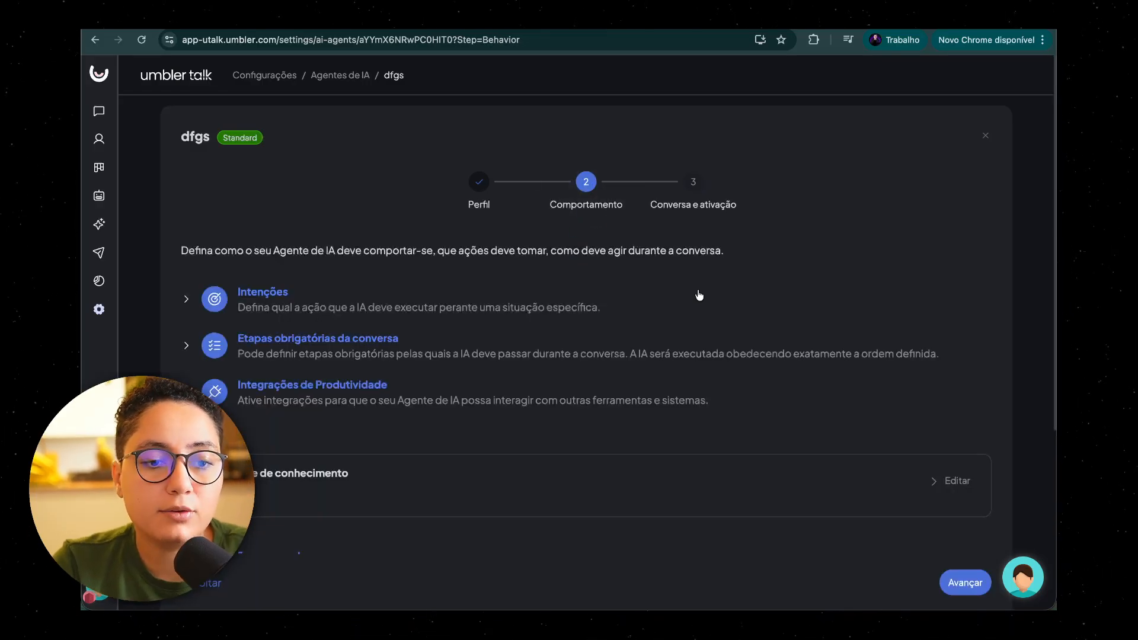
scroll(579, 338, "down", 5)
scroll(579, 338, "up", 2)
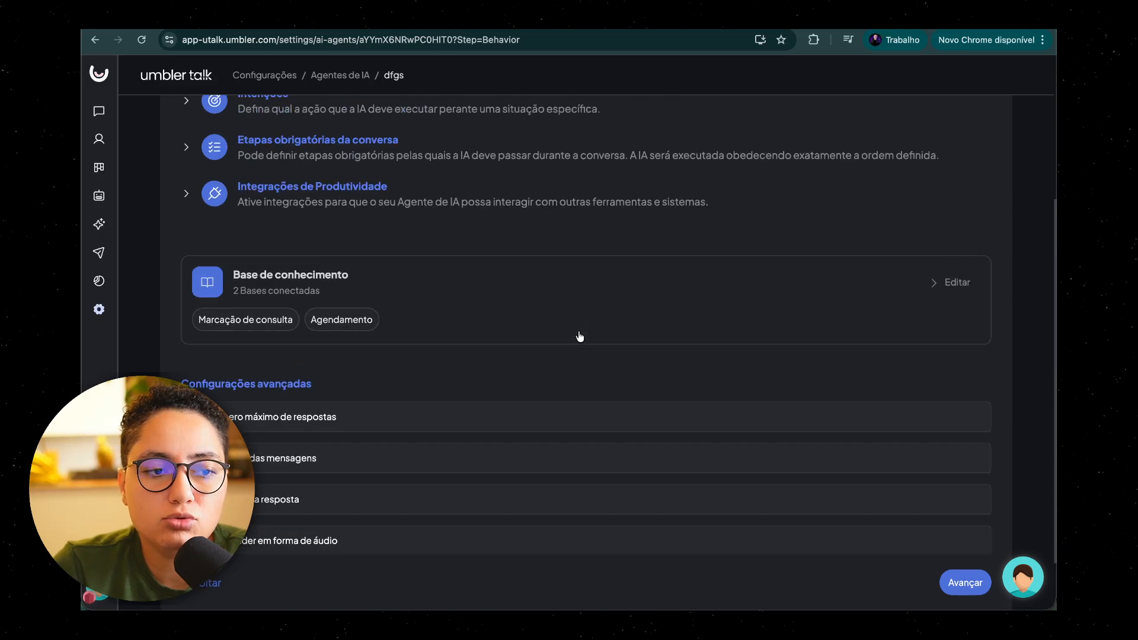
left_click(417, 217)
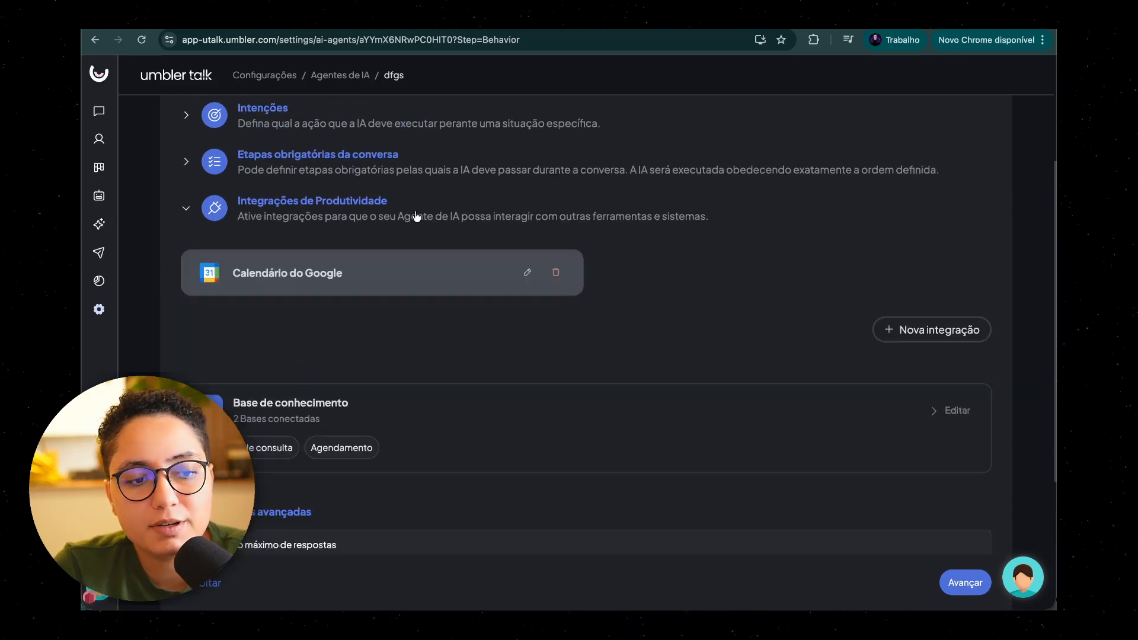
Step: Open the connected calendar in the Calendário do Google integration and view the dermatologist consultation event's settings
left_click(527, 273)
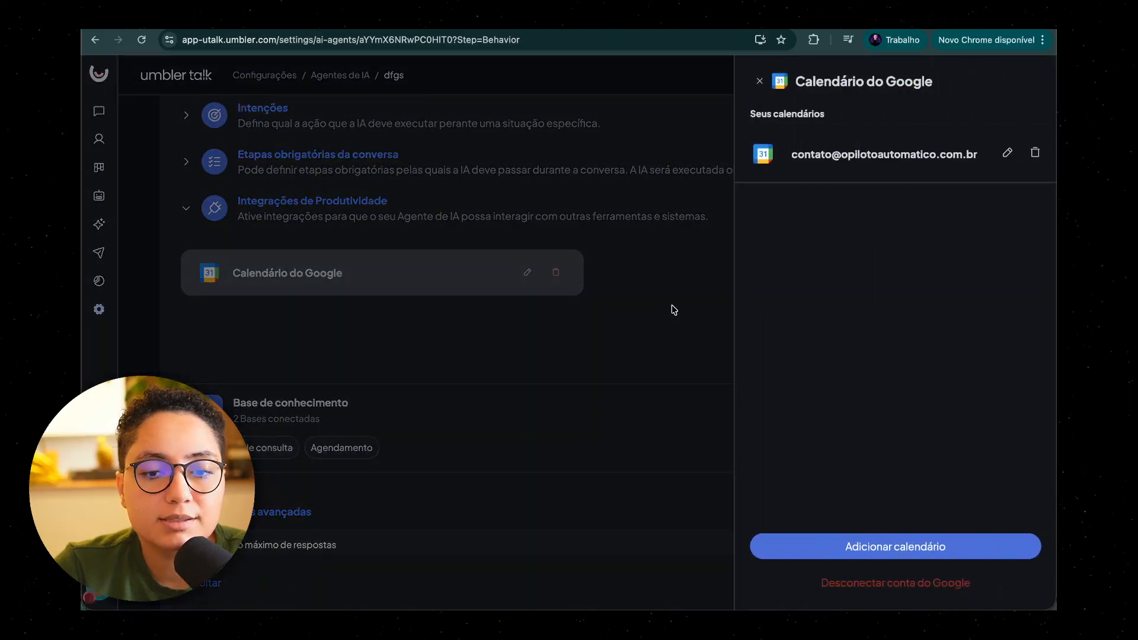
left_click(1013, 154)
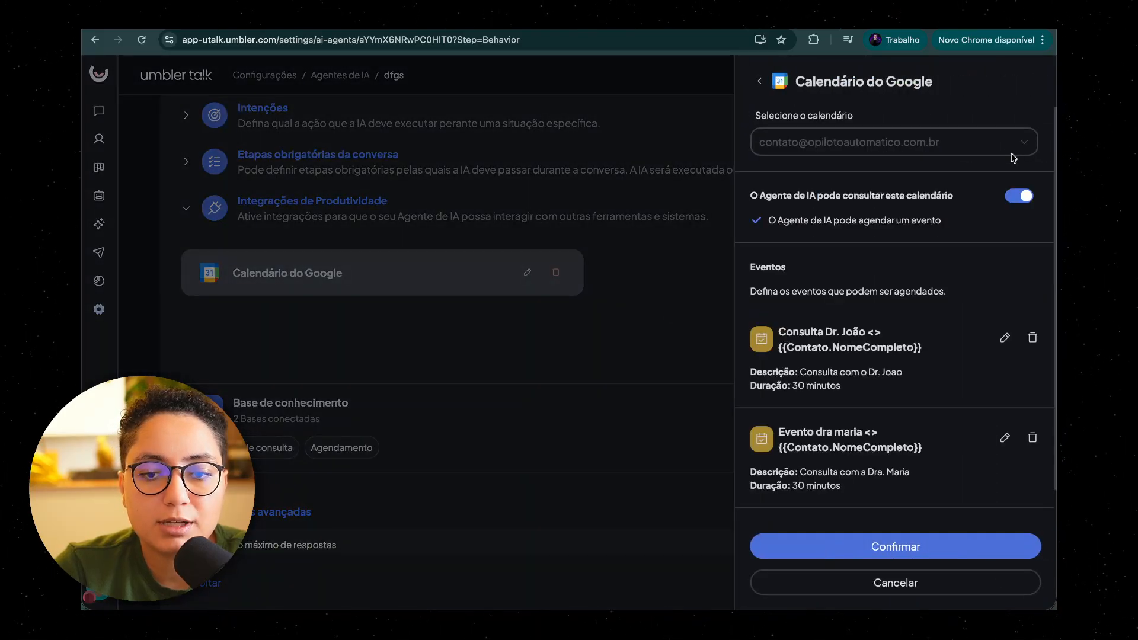
scroll(984, 315, "down", 1)
left_click(1005, 311)
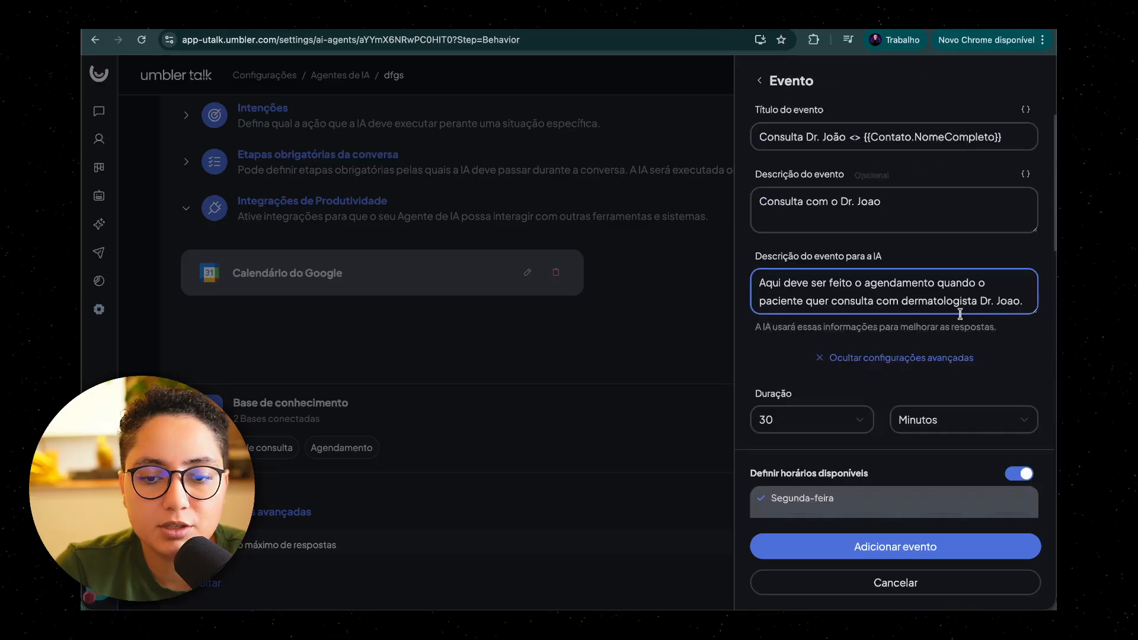
Step: Add a required event variable NomePaciente with the AI description "nome que a pessoa informou do paciente"
scroll(870, 341, "down", 10)
left_click(793, 481)
scroll(791, 403, "down", 3)
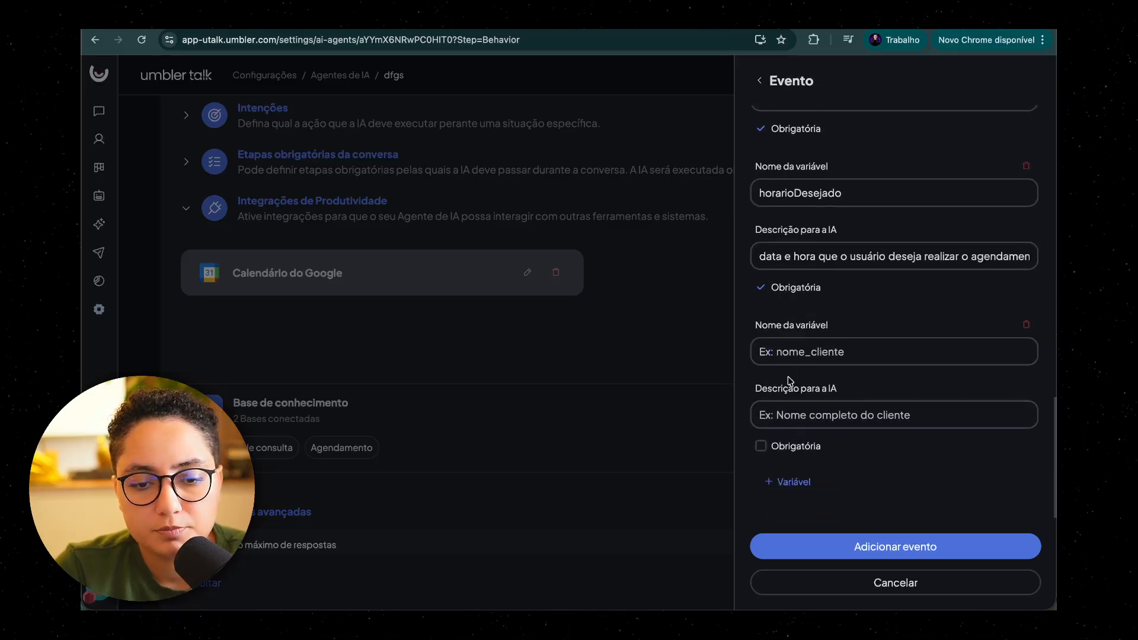
left_click(789, 350)
type("NomePaciente")
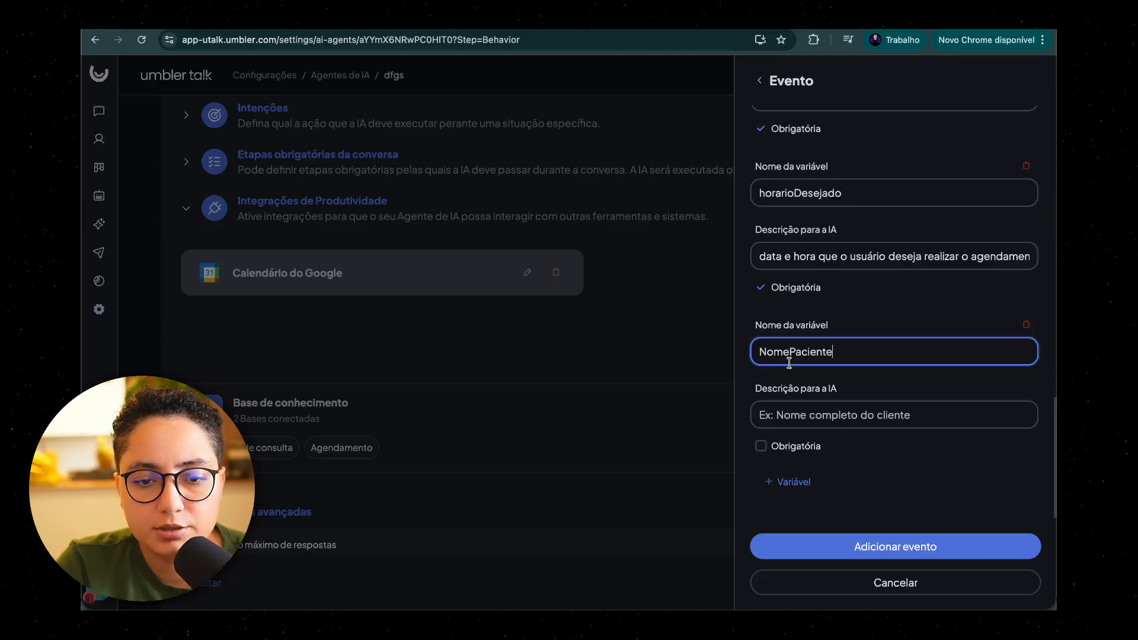
left_click(789, 413)
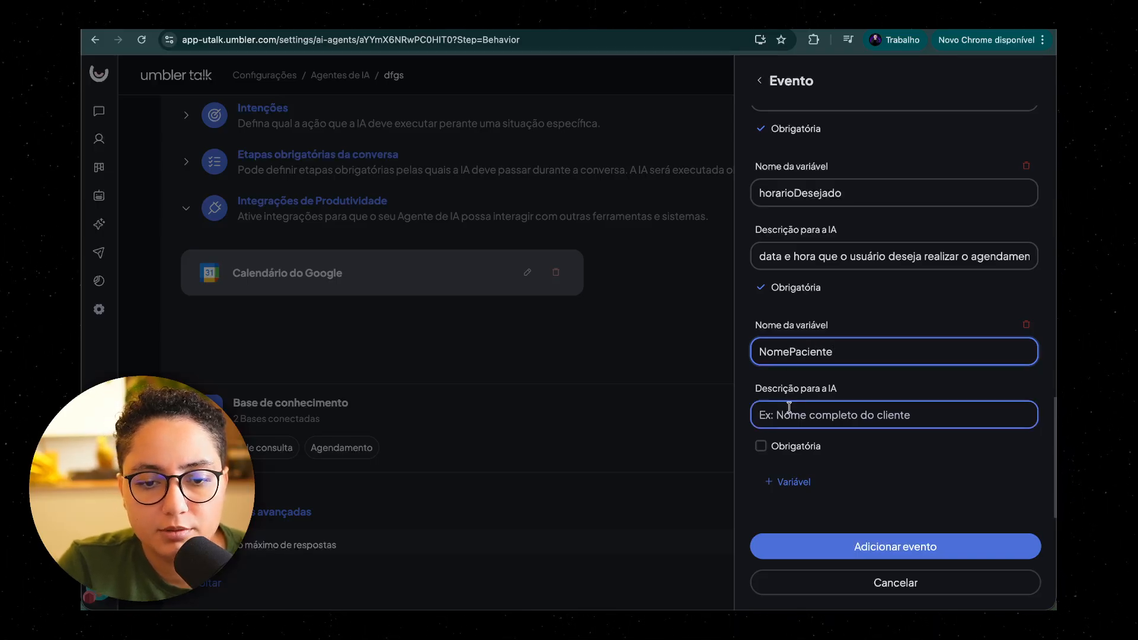
type("nome que a pessoa informou do paciente")
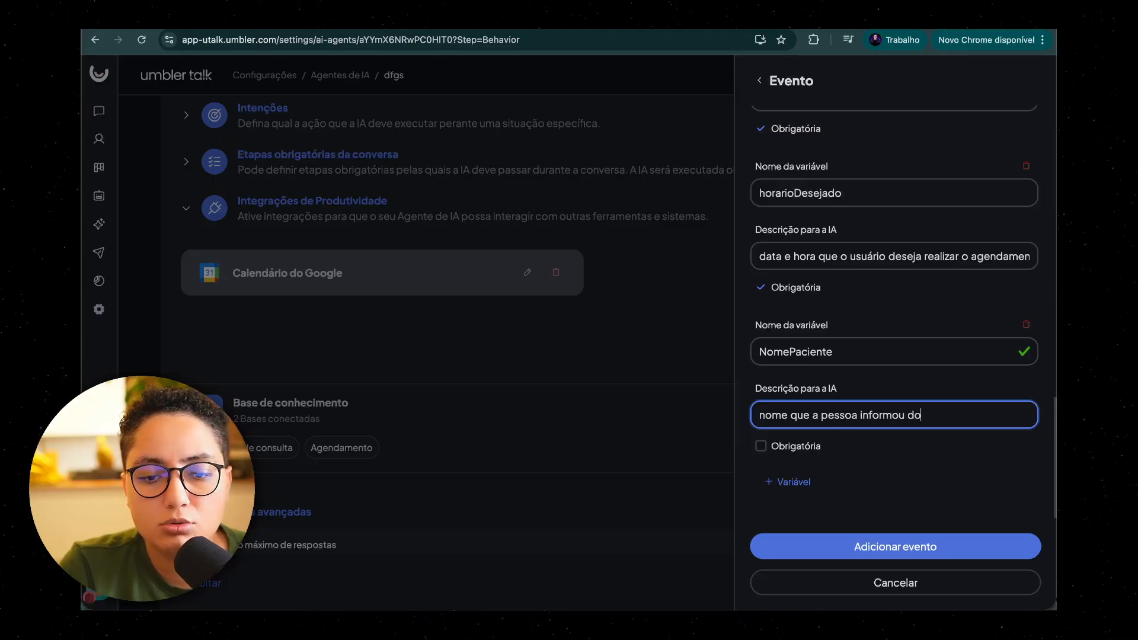
left_click(817, 455)
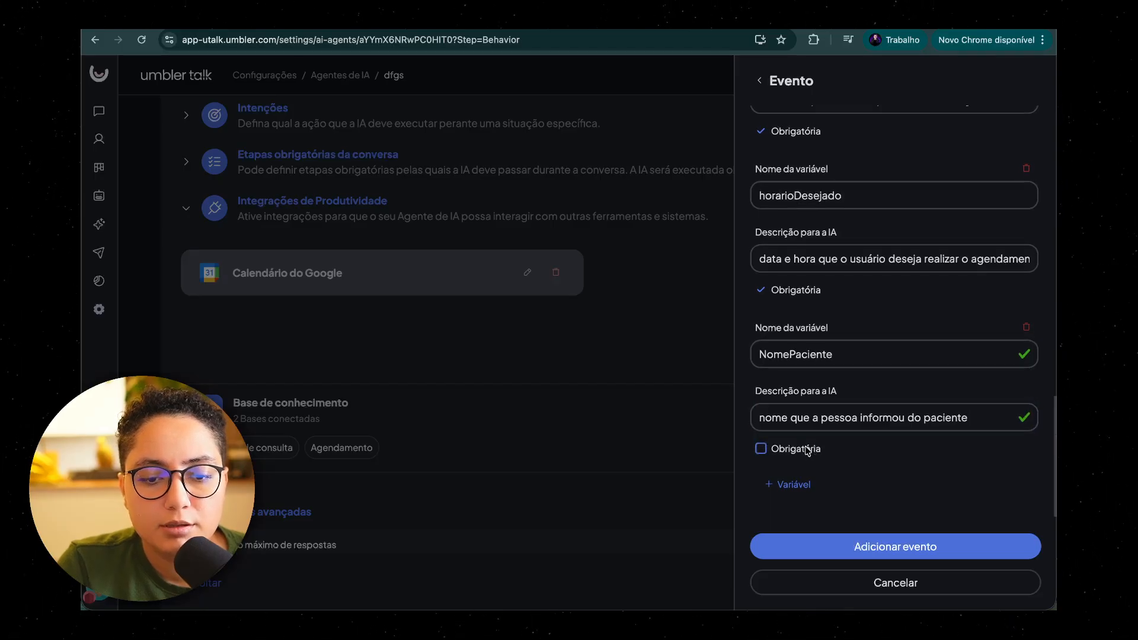
left_click(812, 451)
Step: Remove {{Contato.NomeCompleto}} from the event title and check the booked appointment's title in Google Calendar
scroll(933, 391, "up", 10)
left_click(875, 169)
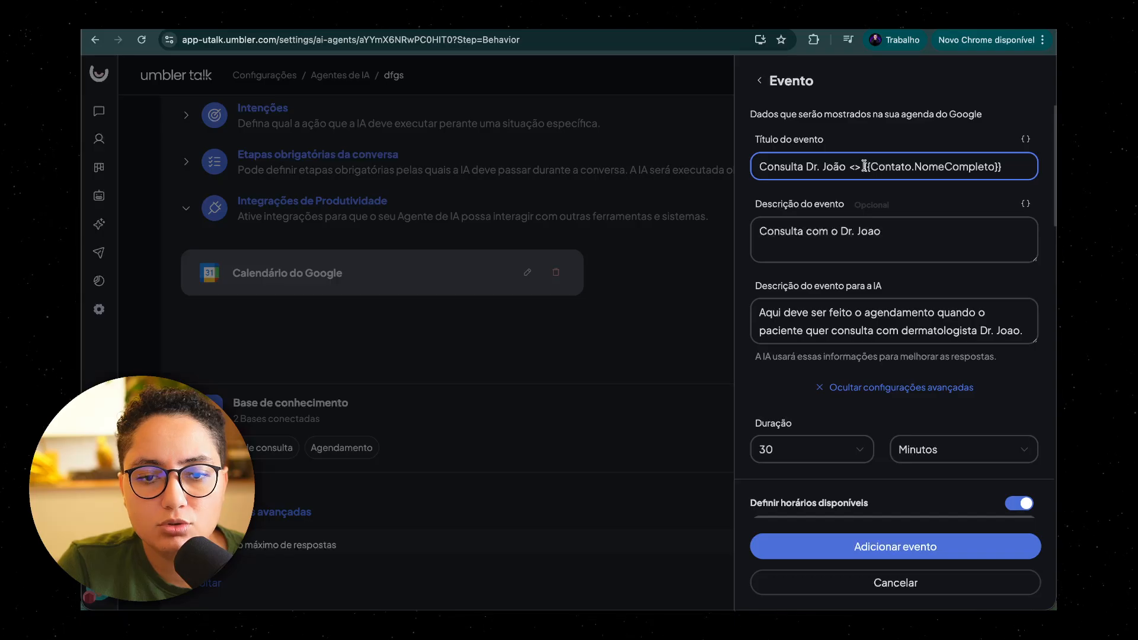
left_click_drag(864, 166, 997, 167)
key("BackSpace")
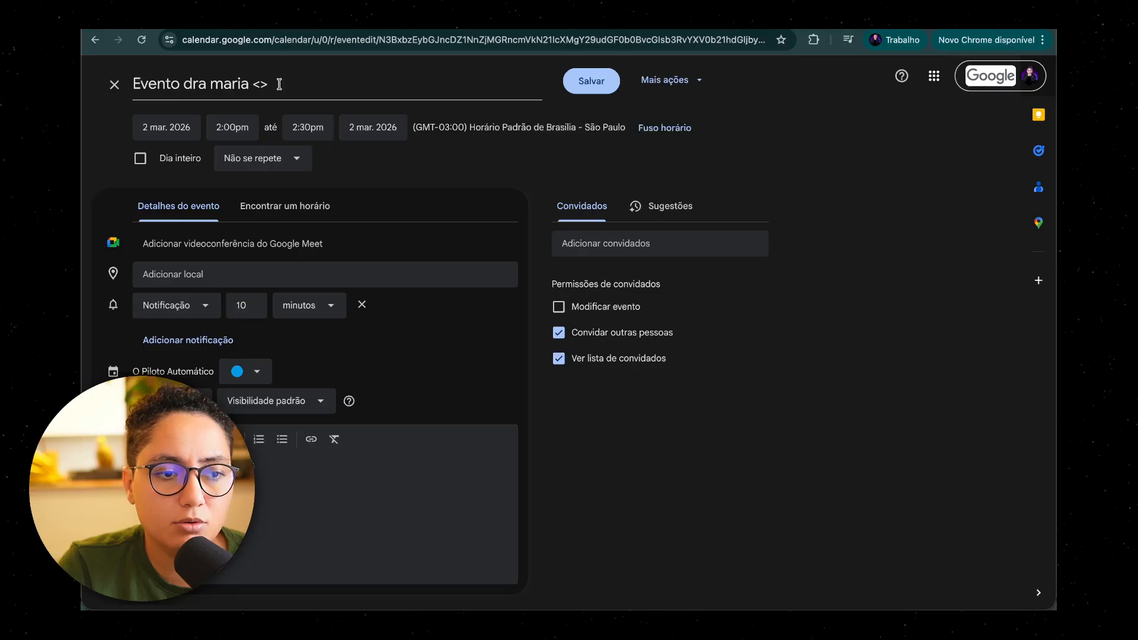
left_click(280, 84)
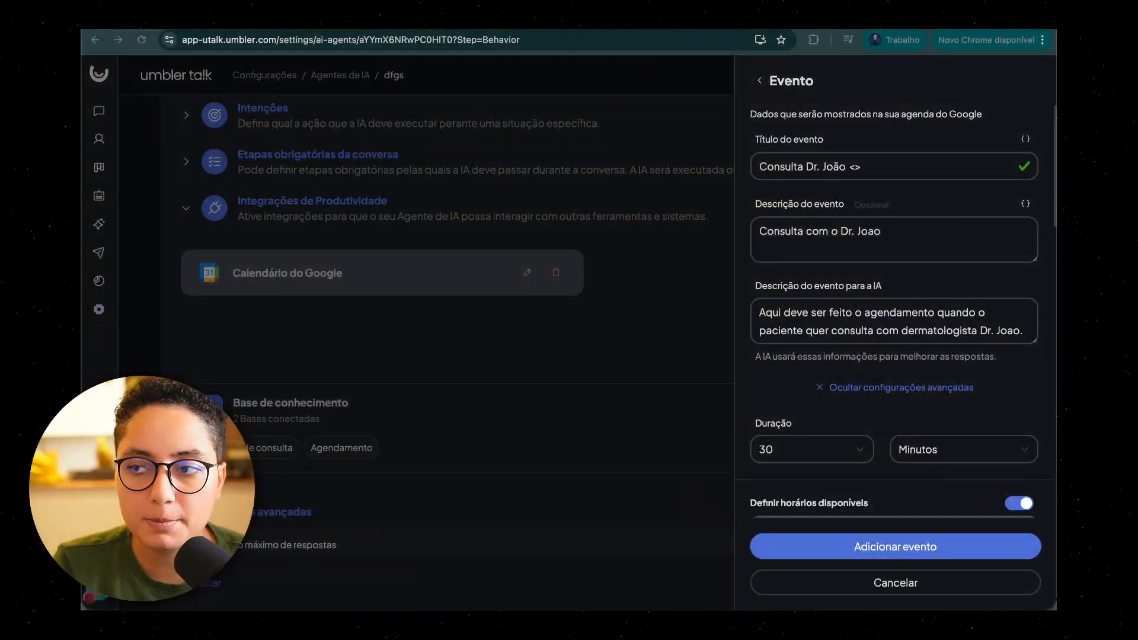
Step: Copy the {{IA.NomePaciente}} variable and paste it at the end of the event title
left_click(909, 167)
left_click(1025, 140)
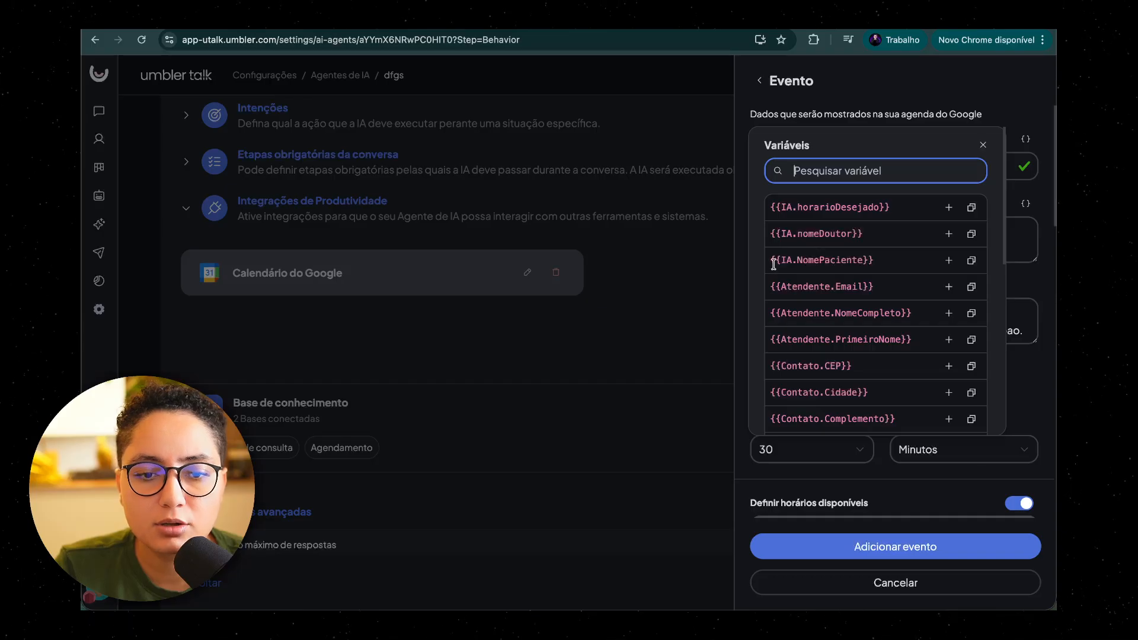
left_click_drag(774, 264, 865, 259)
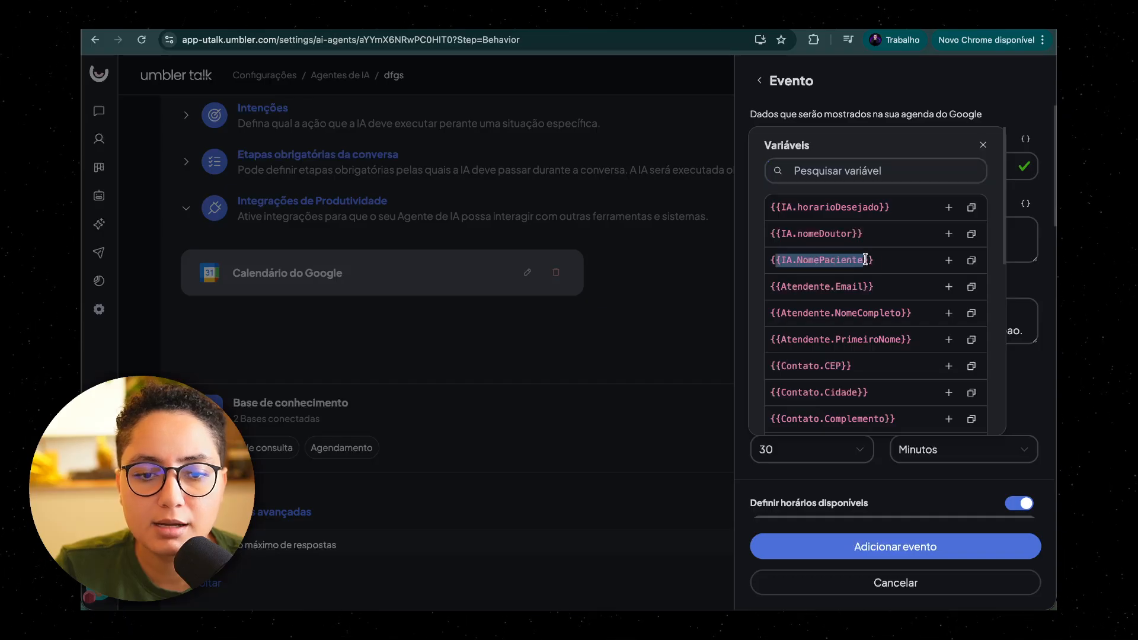
left_click(973, 266)
left_click(982, 144)
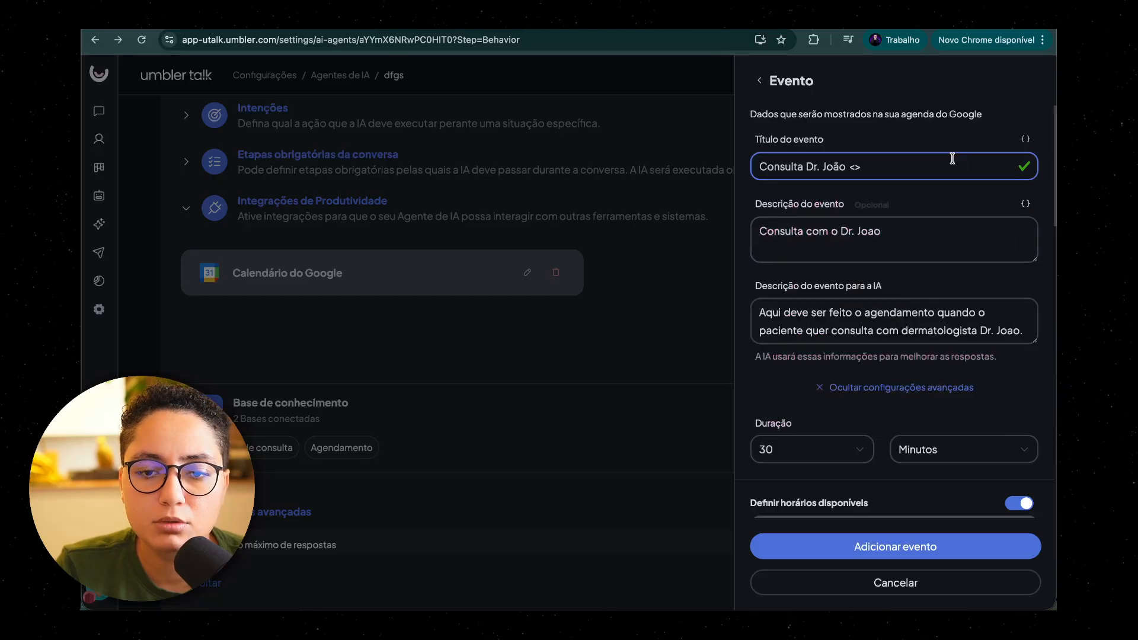
left_click(952, 159)
key("ctrl+v")
left_click(924, 147)
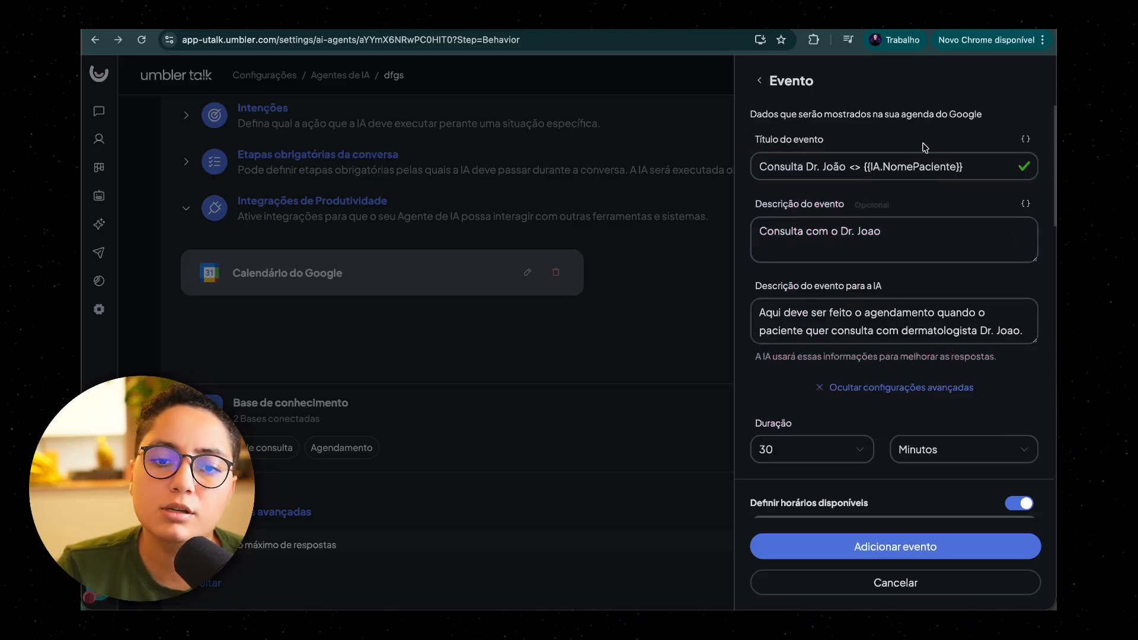
Step: Compare the {{IA.NomePaciente}} placeholder in the event title with the NomePaciente variable's definition
left_click(866, 170)
left_click_drag(863, 166, 968, 164)
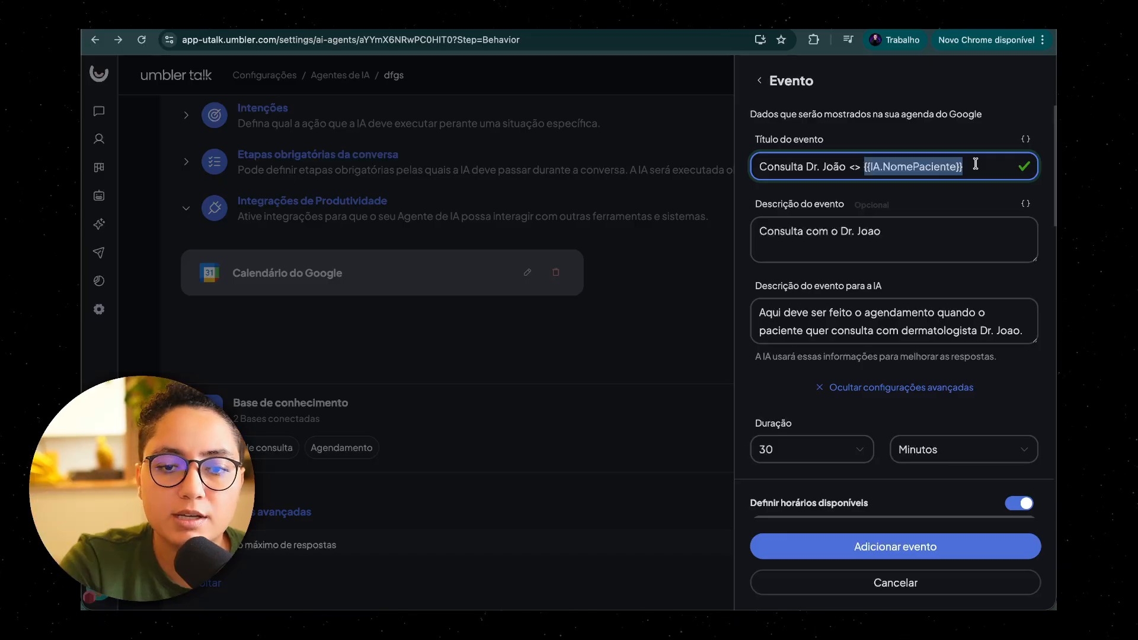
left_click(981, 164)
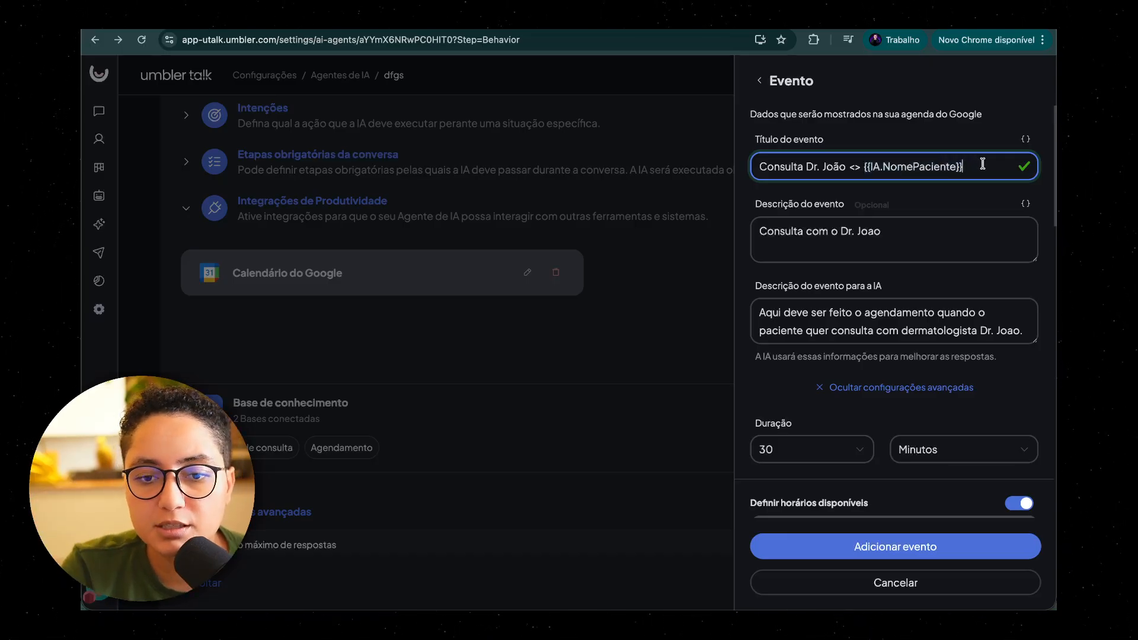
left_click(957, 231)
scroll(887, 466, "down", 10)
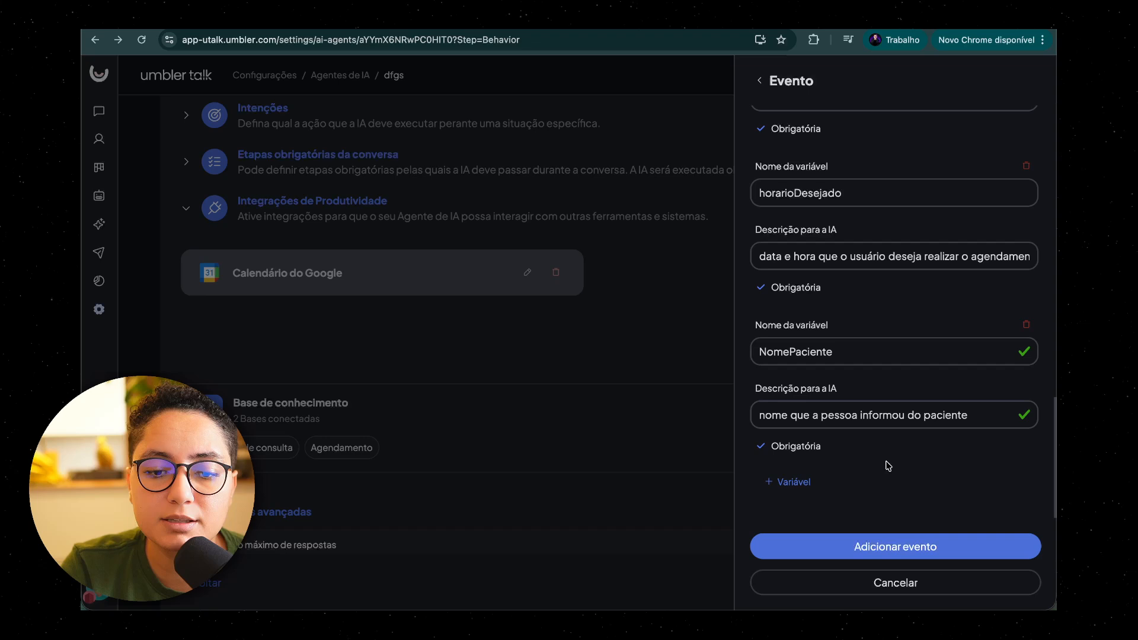
left_click(784, 353)
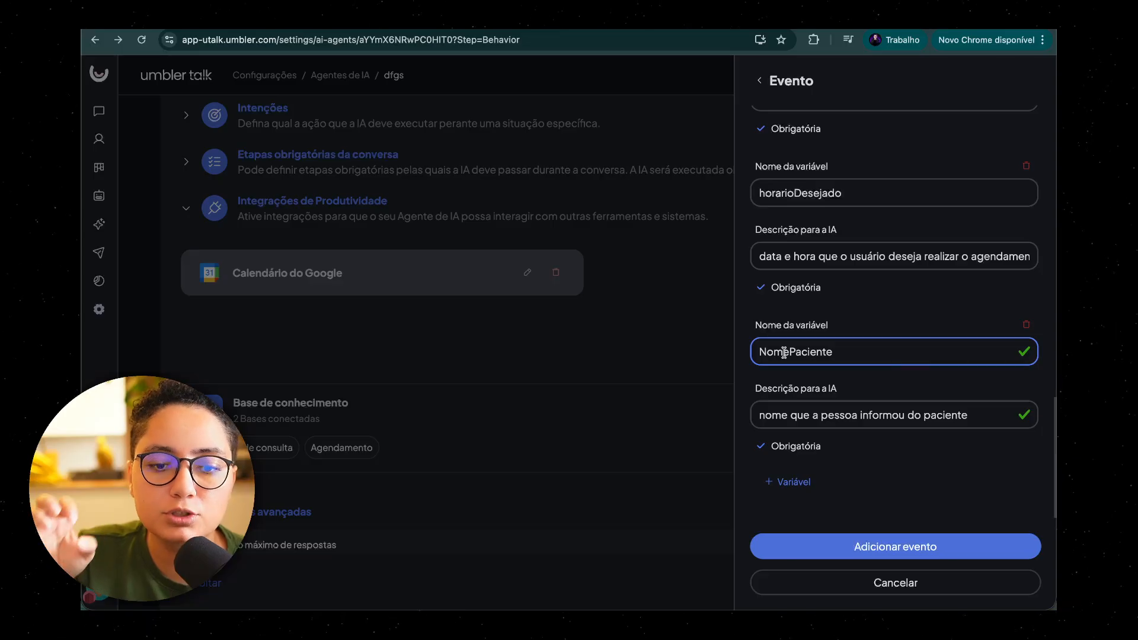
scroll(817, 296, "up", 10)
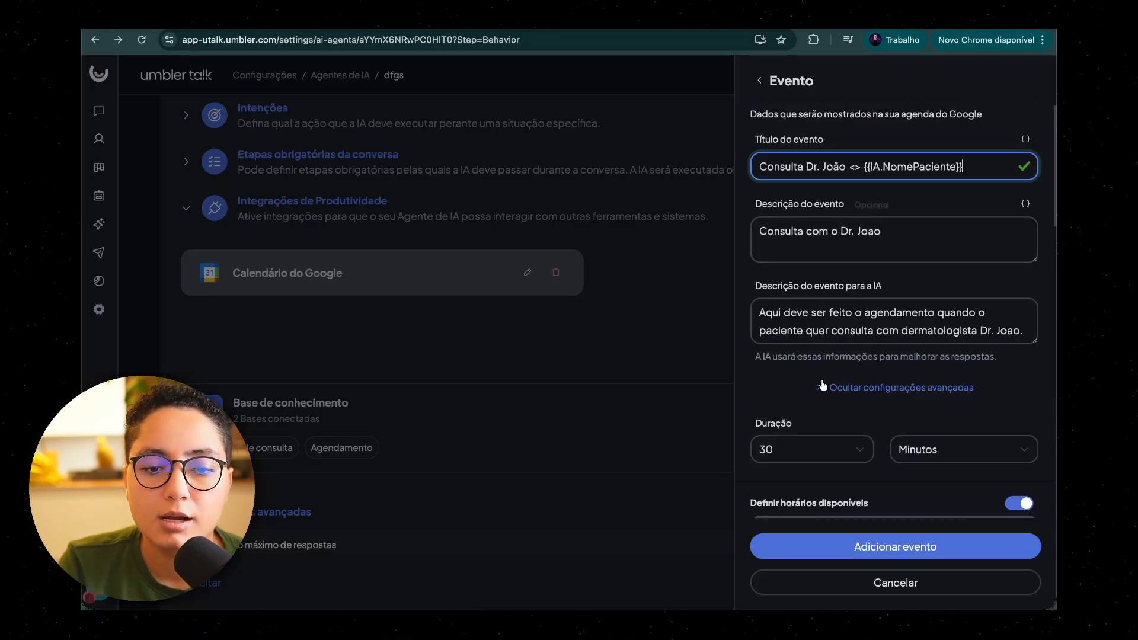
Step: Compare the event description field with the description of the booked appointment in Google Calendar
left_click(832, 242)
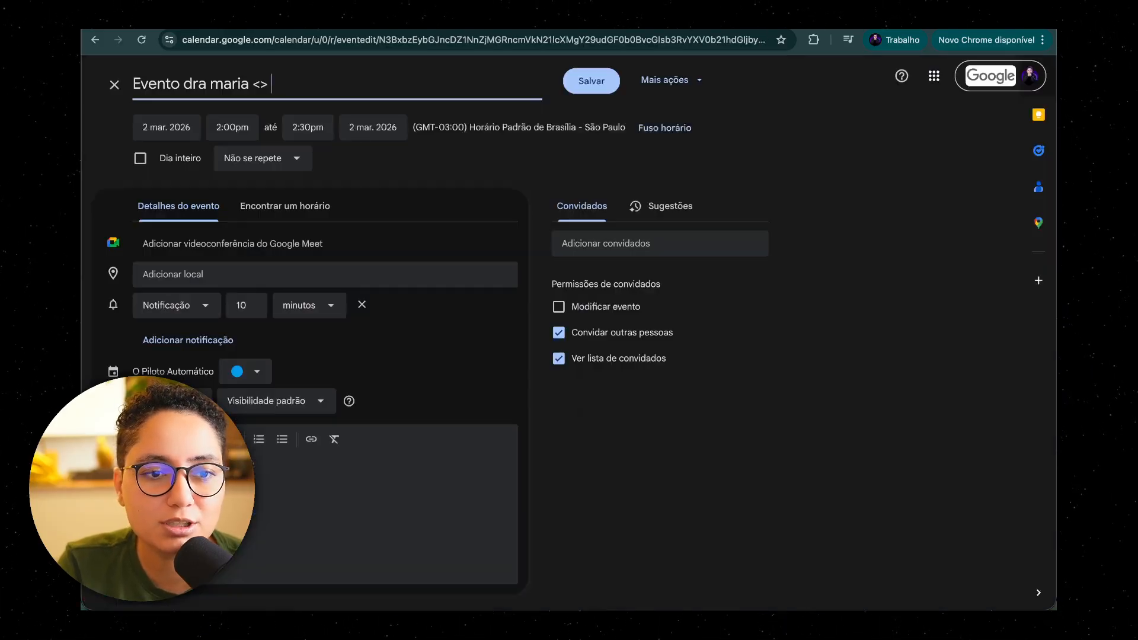
left_click(378, 501)
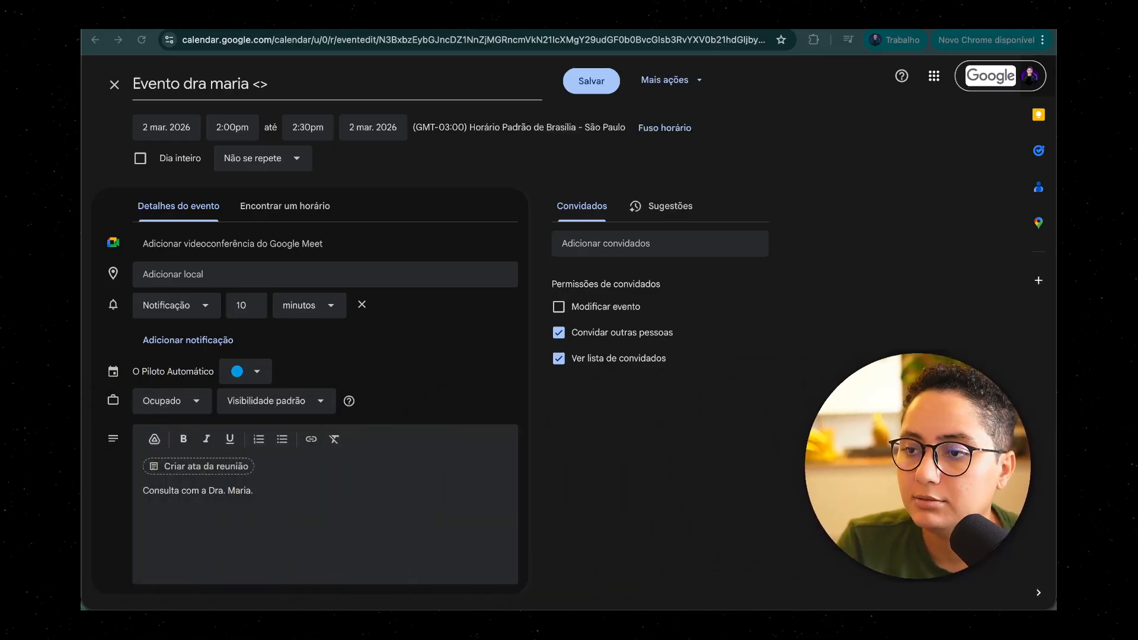
left_click(160, 540)
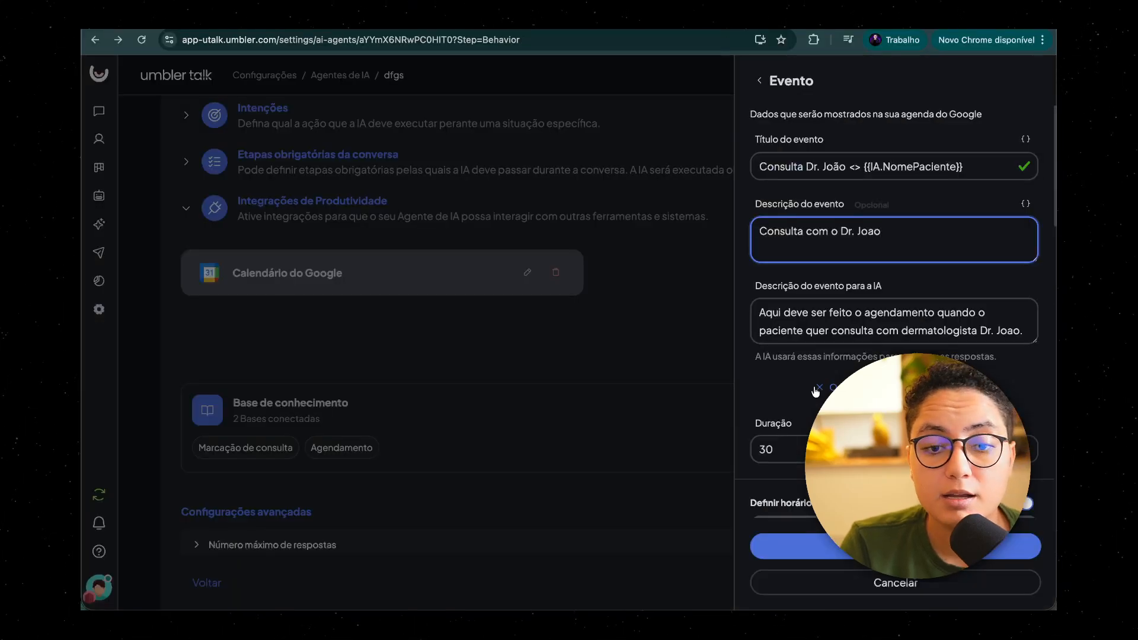
Step: Save the event with its variables, close the calendar integration settings, and show the agent's Configurações avançadas
scroll(895, 332, "down", 10)
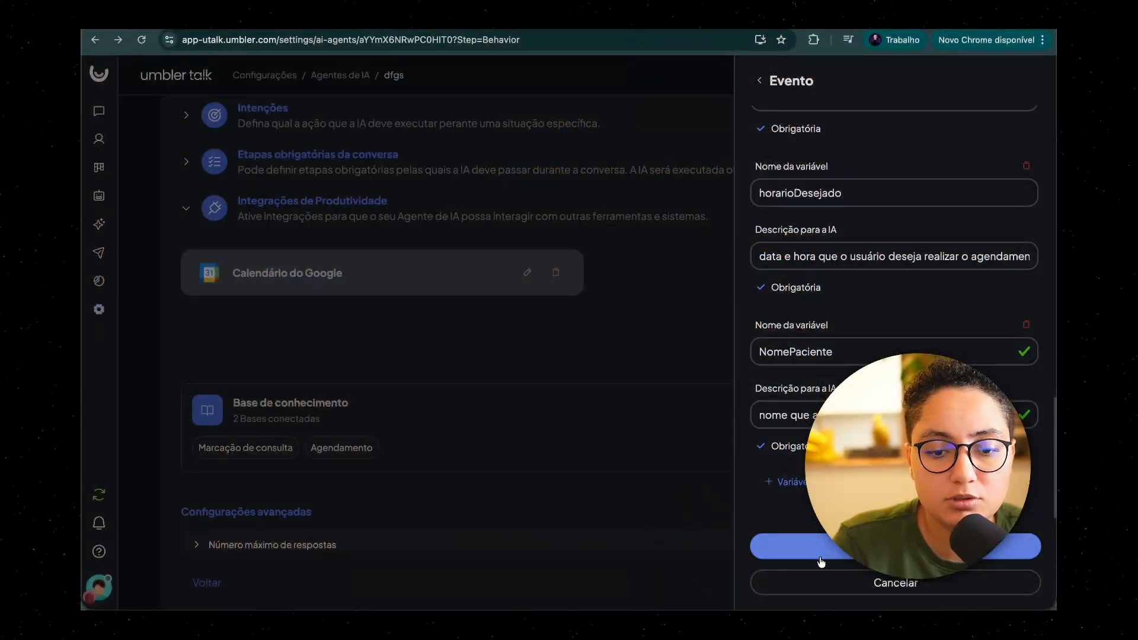
left_click(820, 556)
left_click(604, 498)
scroll(681, 492, "down", 4)
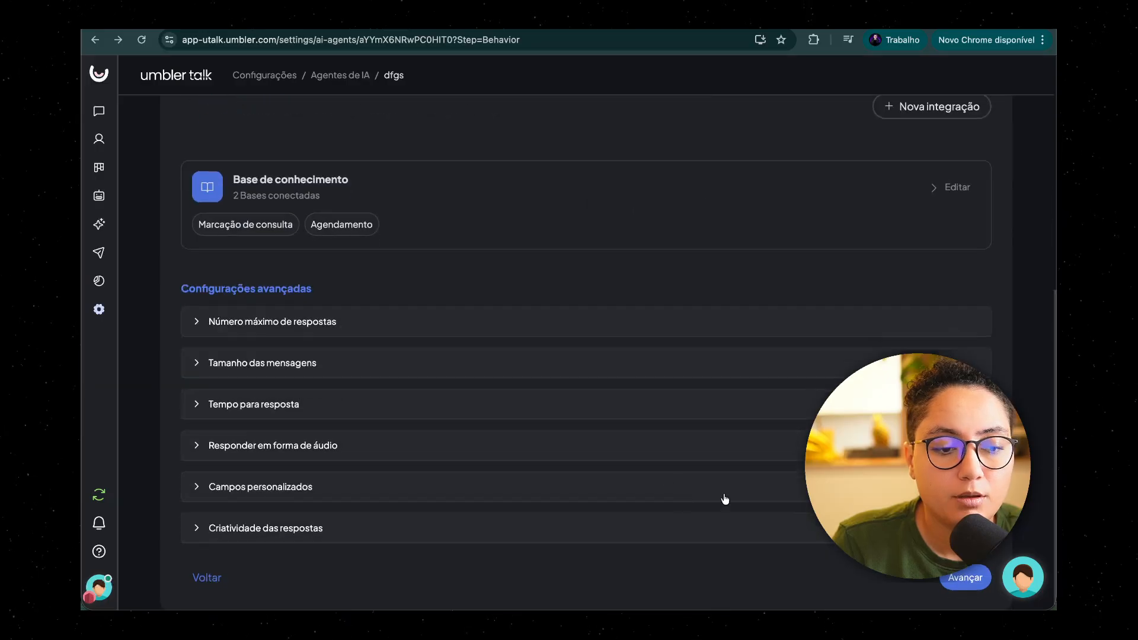